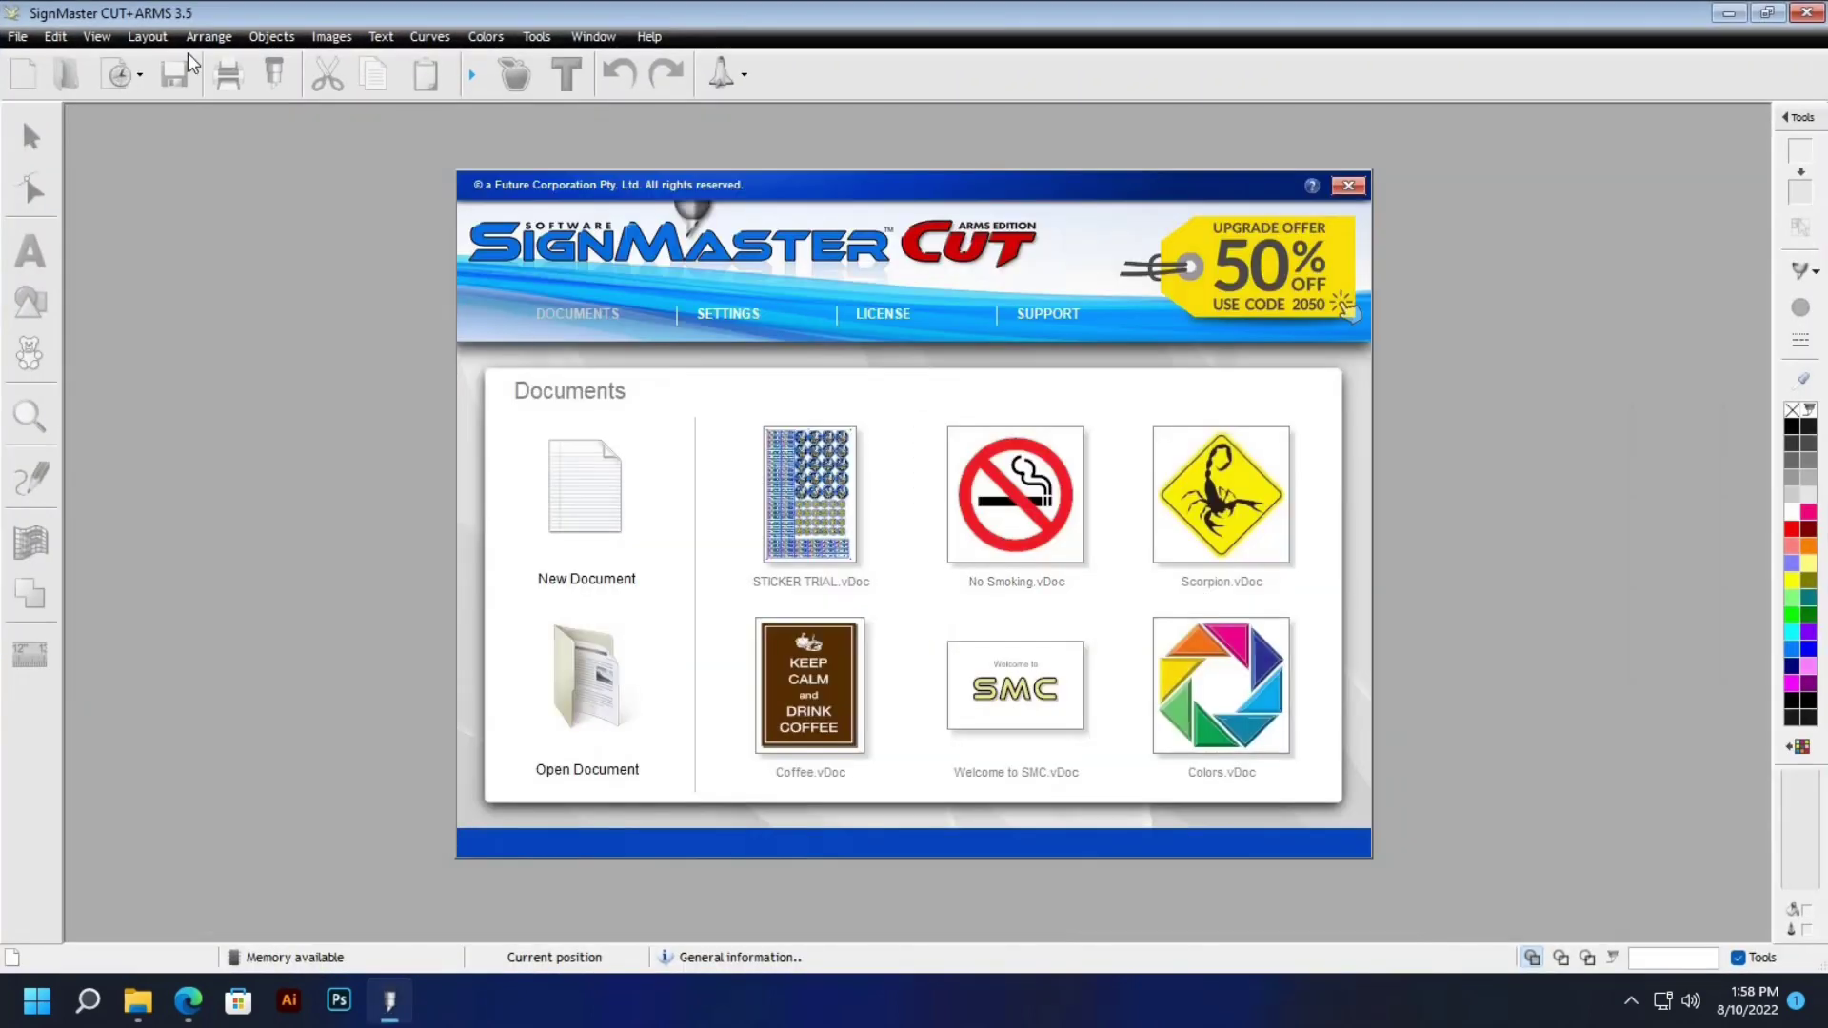
Create a new blank document and look through the preset page size categories, such as Banner (Metric), ISO and American
click(600, 578)
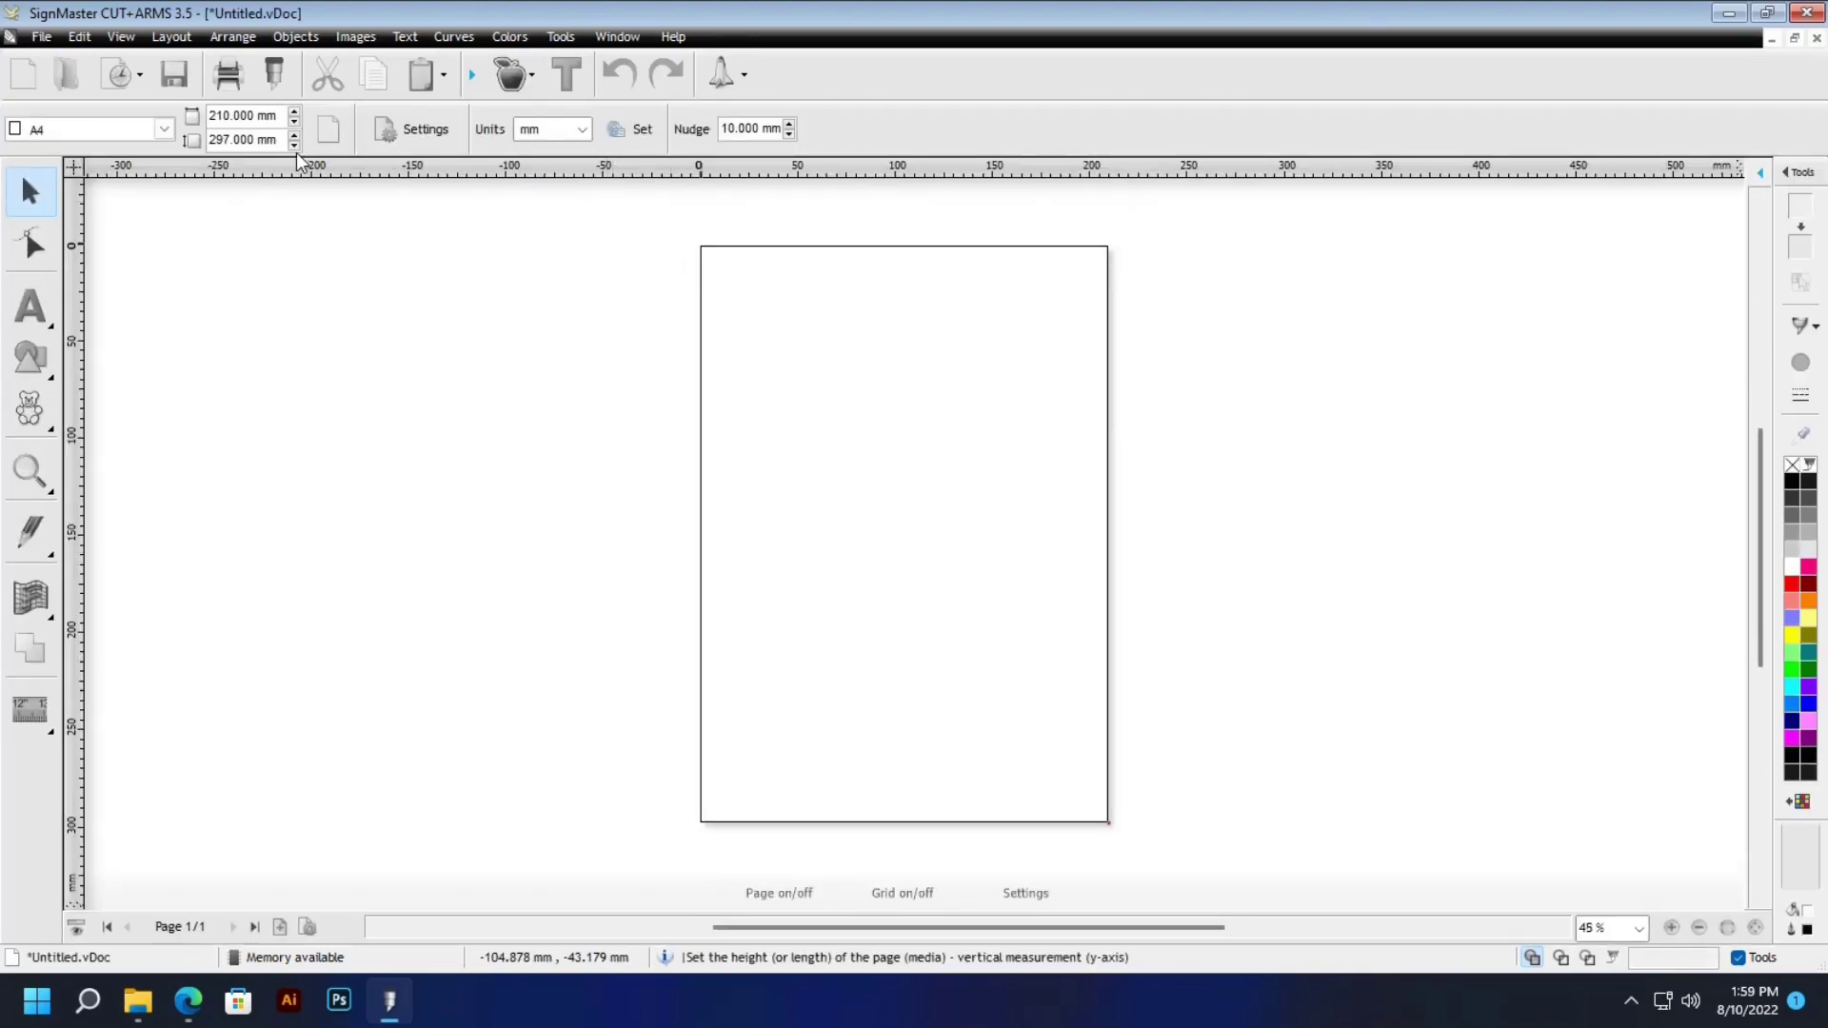
click(165, 132)
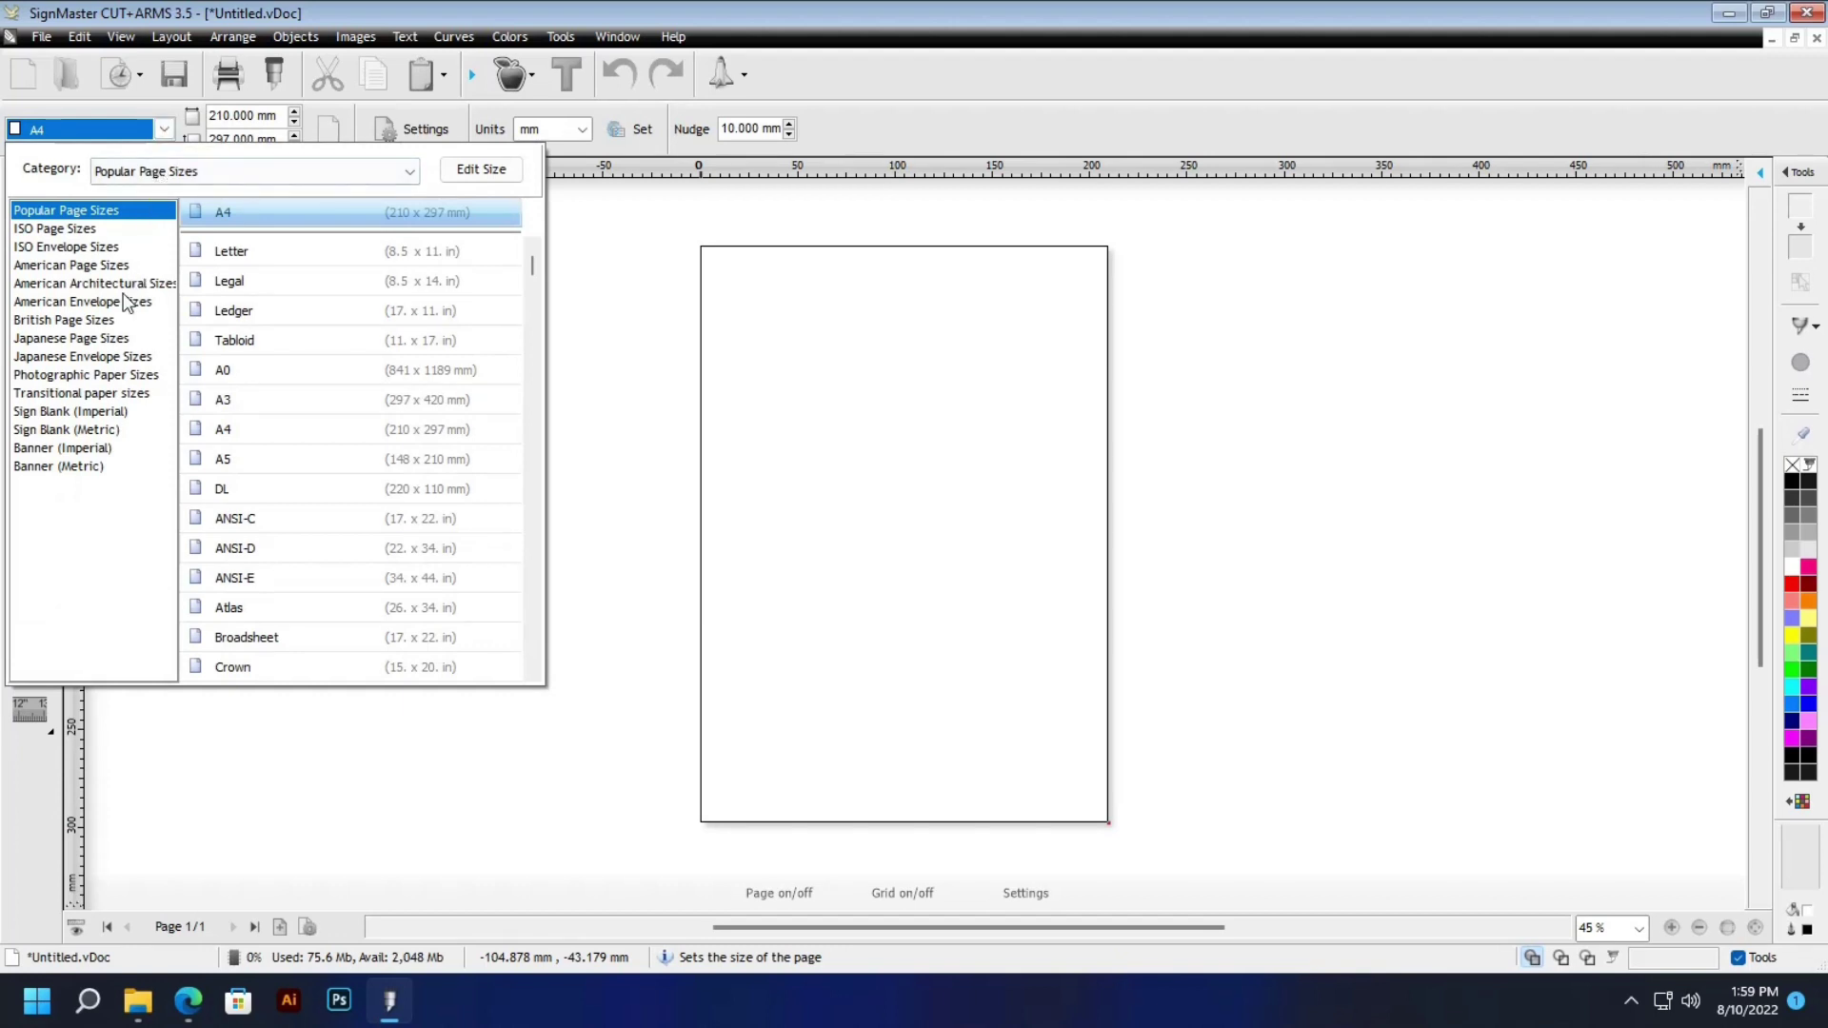
click(80, 470)
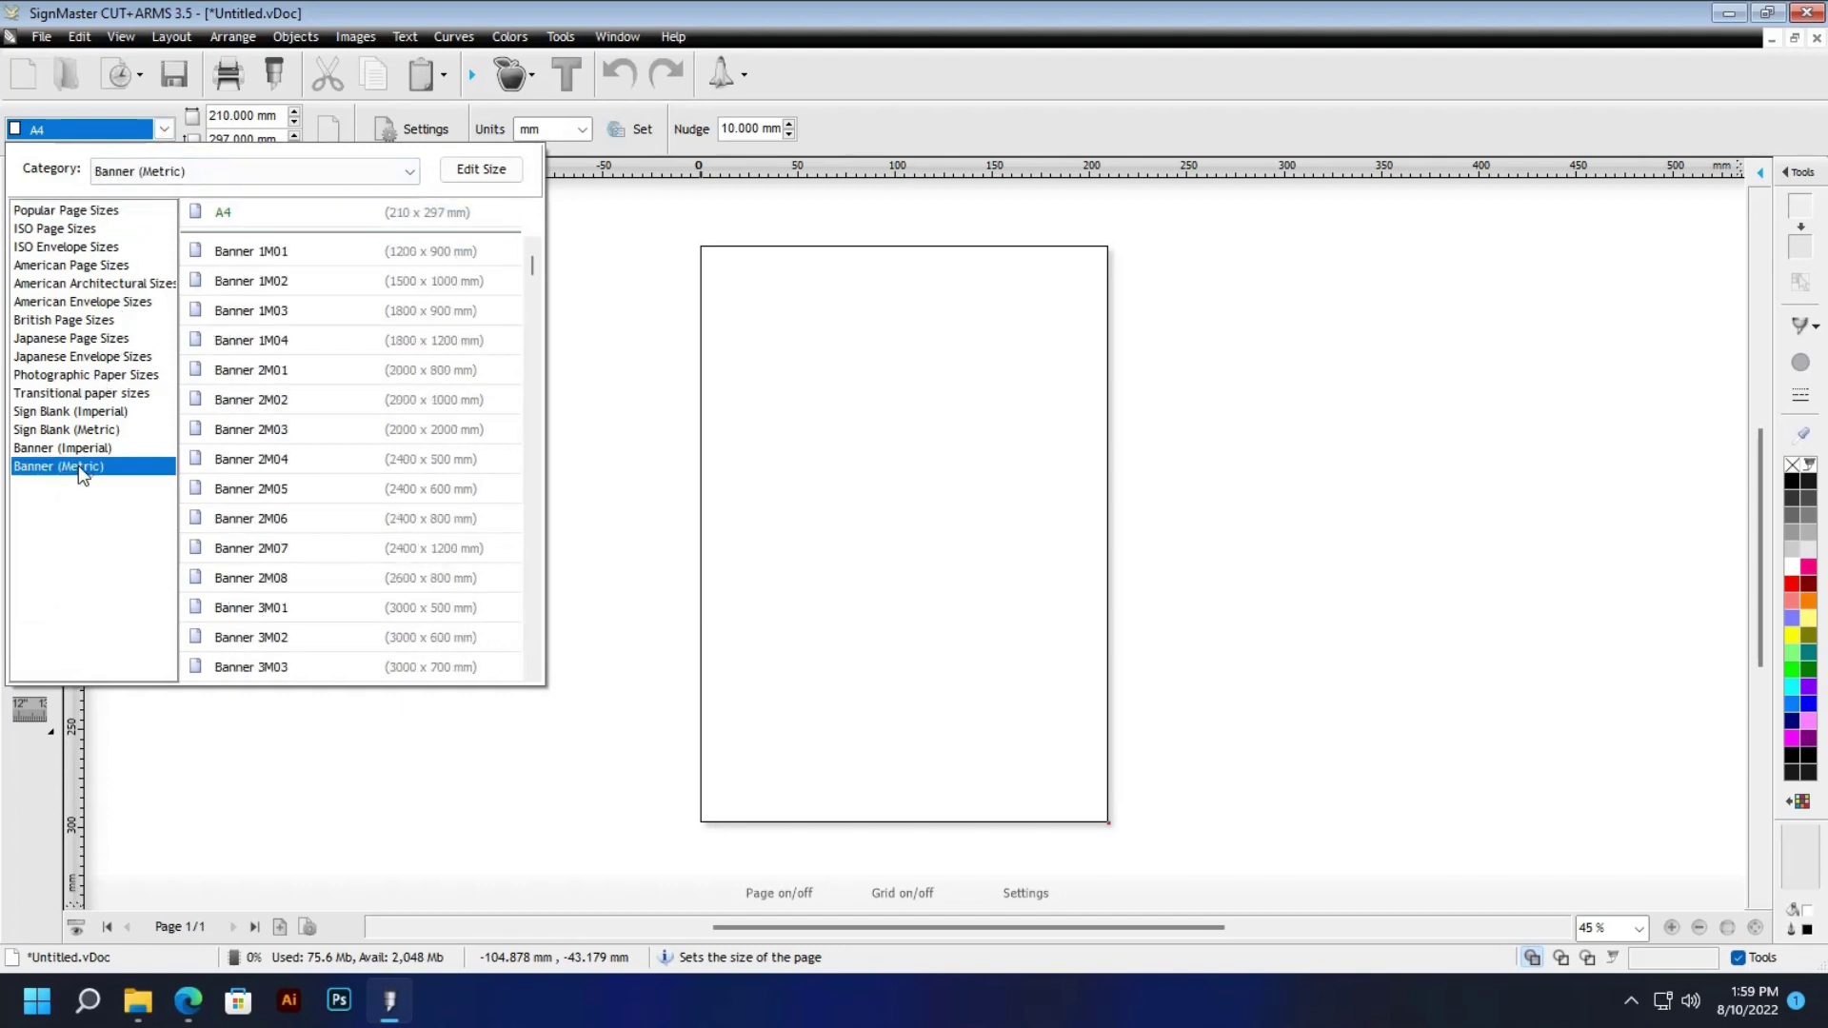
click(95, 246)
click(90, 210)
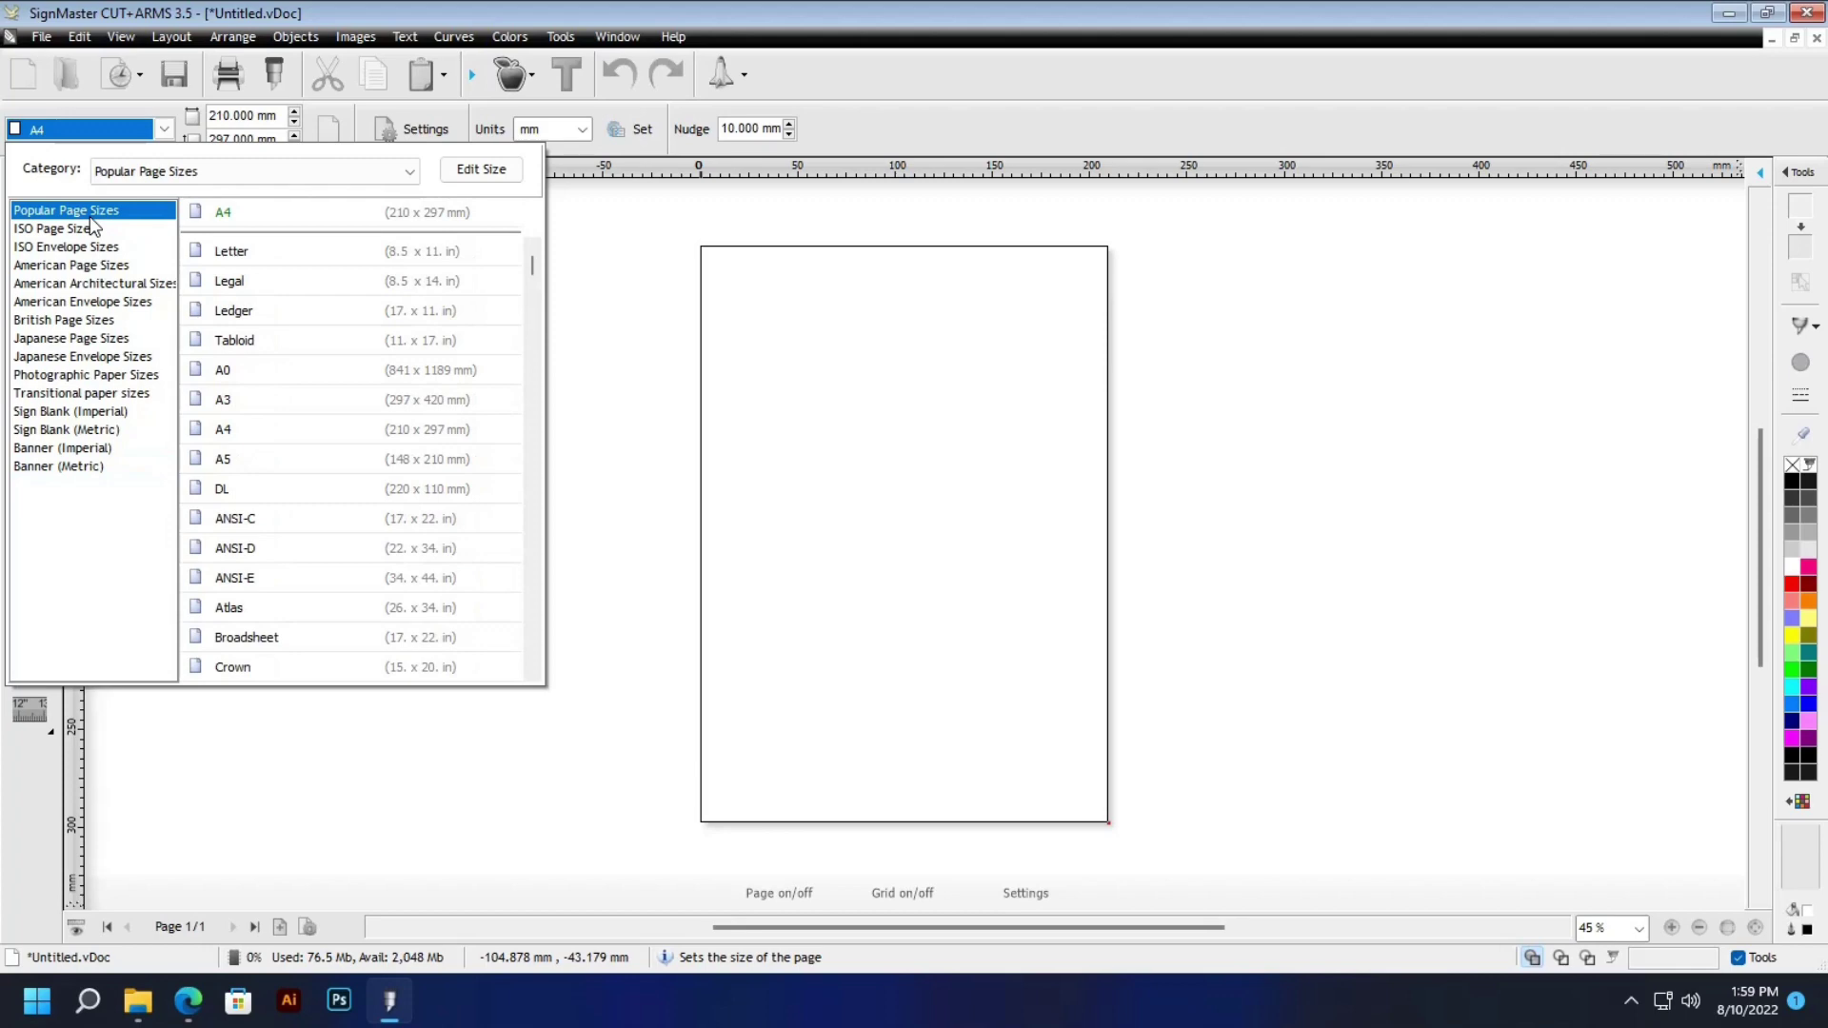
click(86, 231)
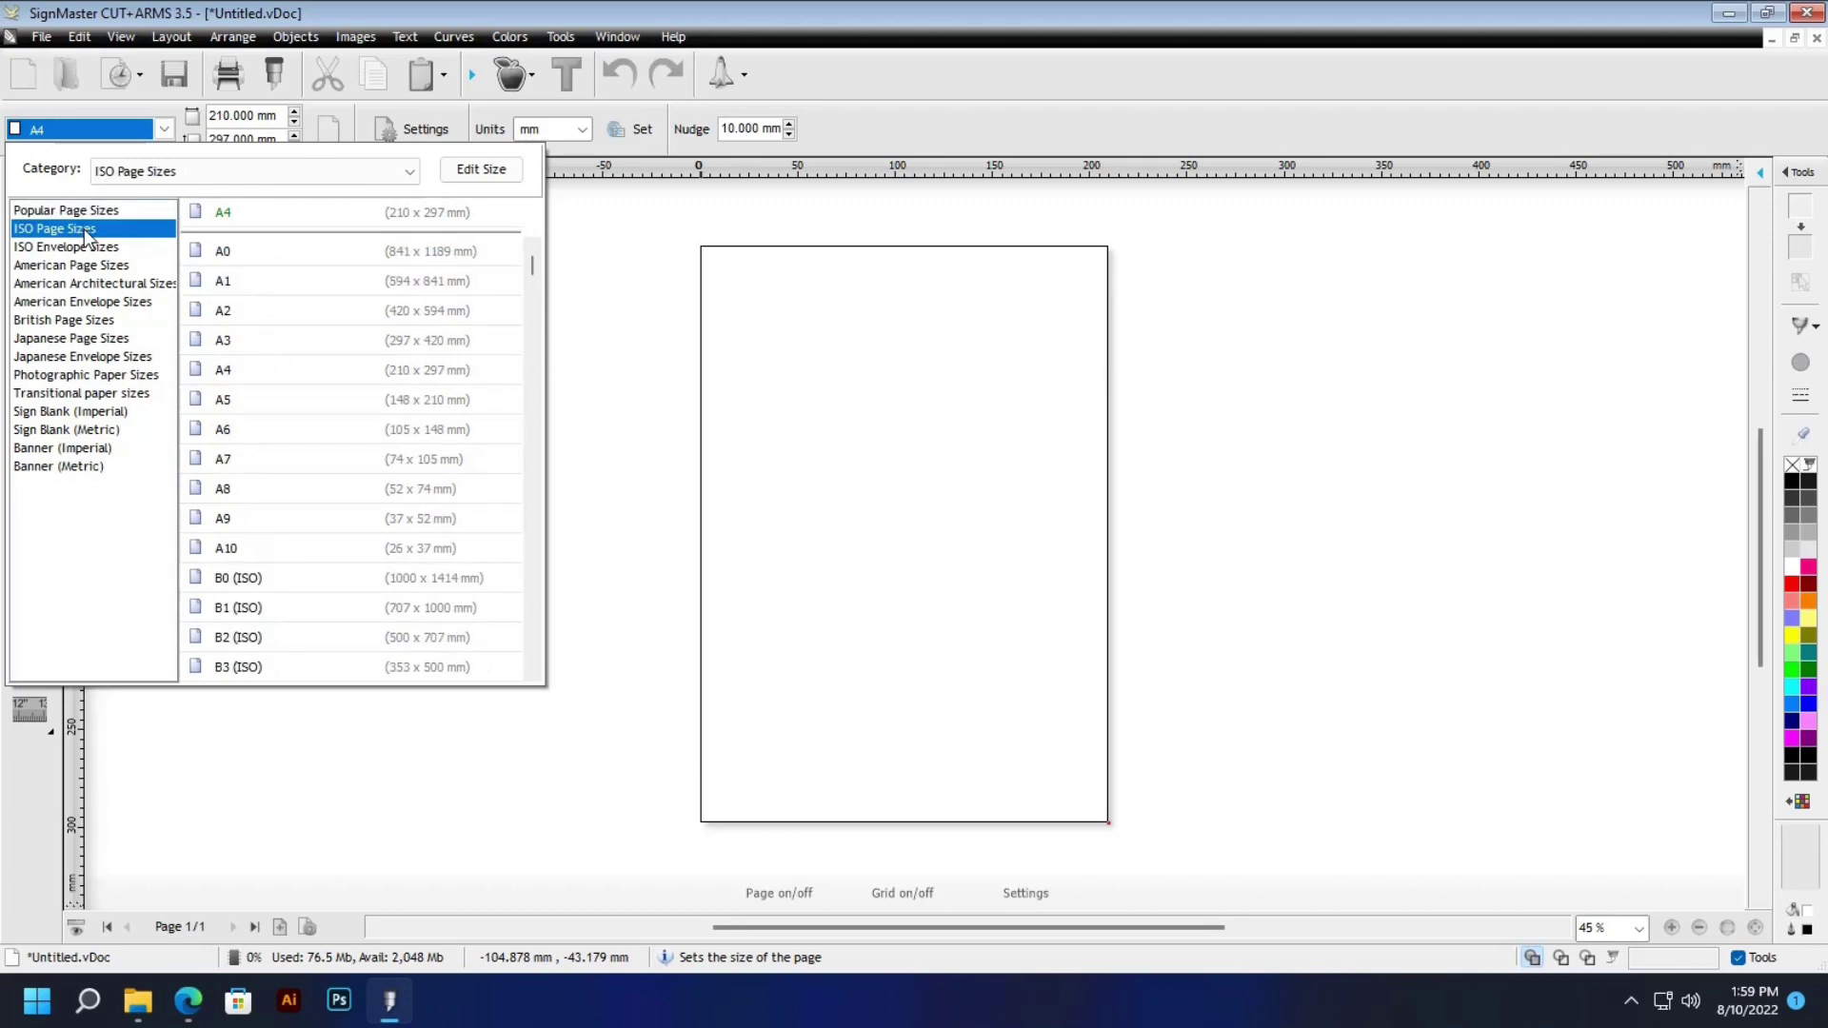
click(80, 246)
click(73, 266)
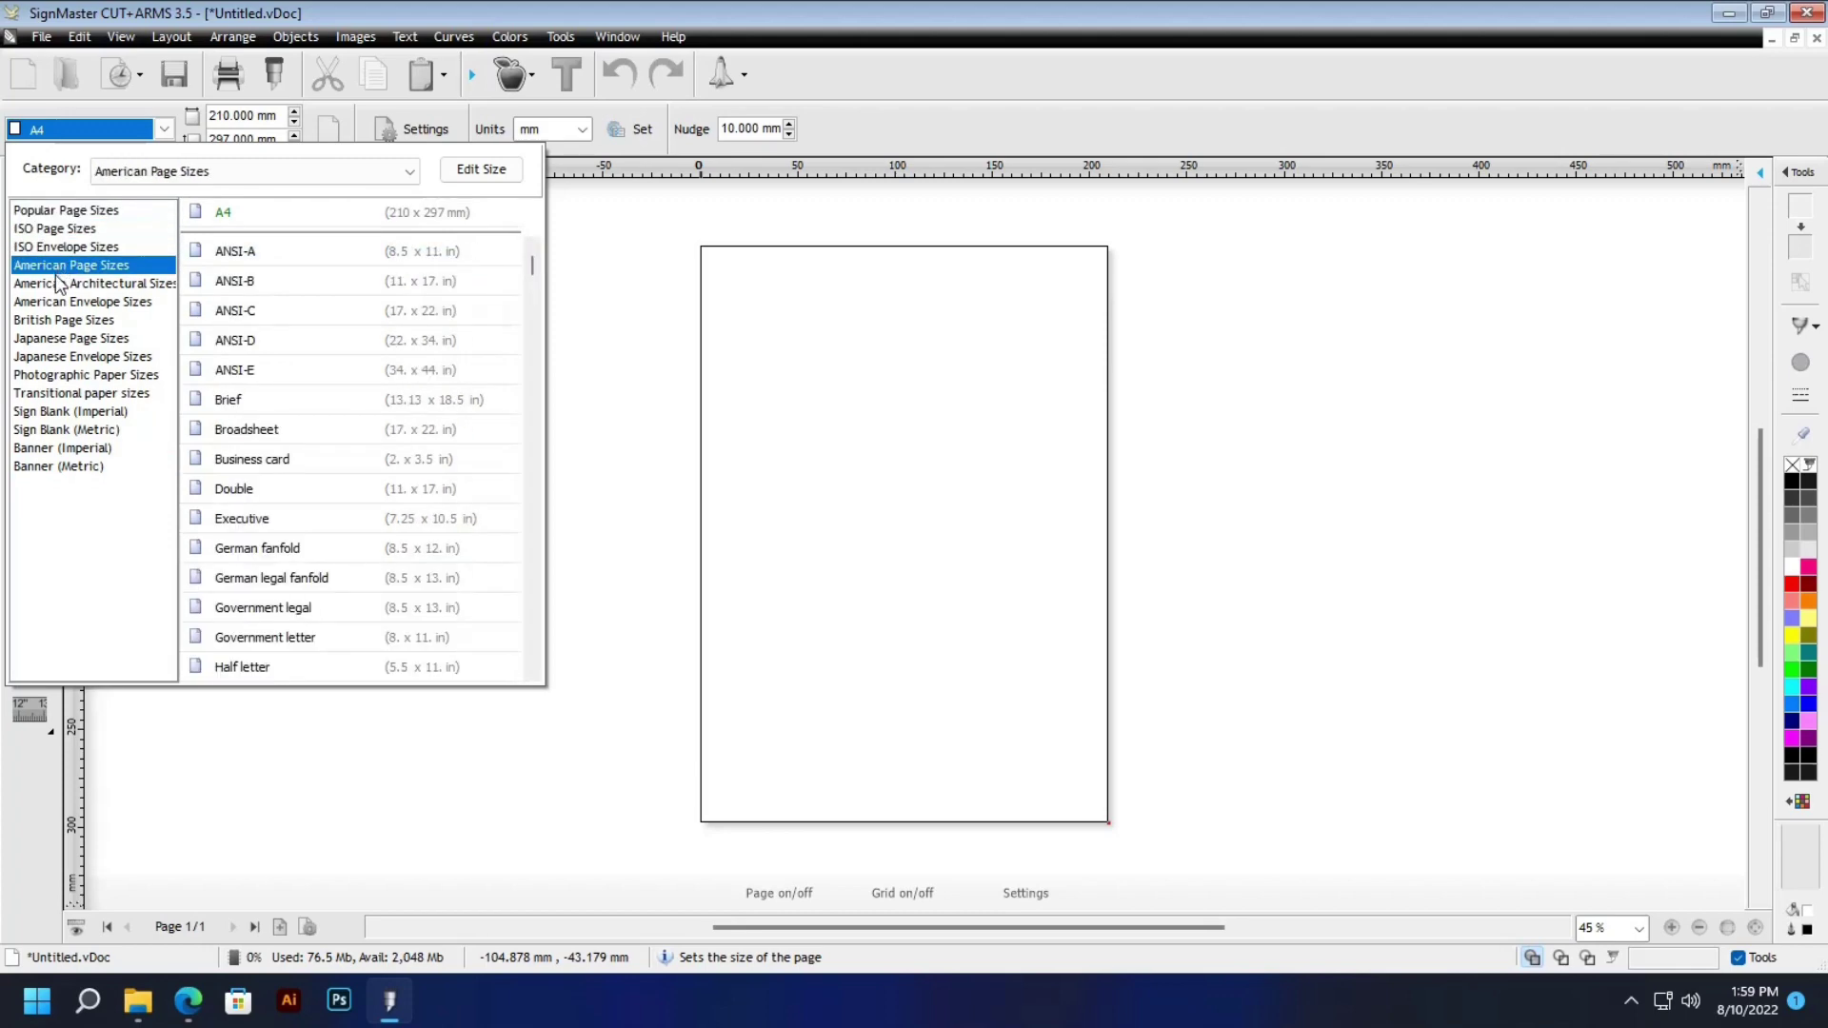
click(64, 301)
click(62, 338)
Set the page width to 20 mm
click(257, 119)
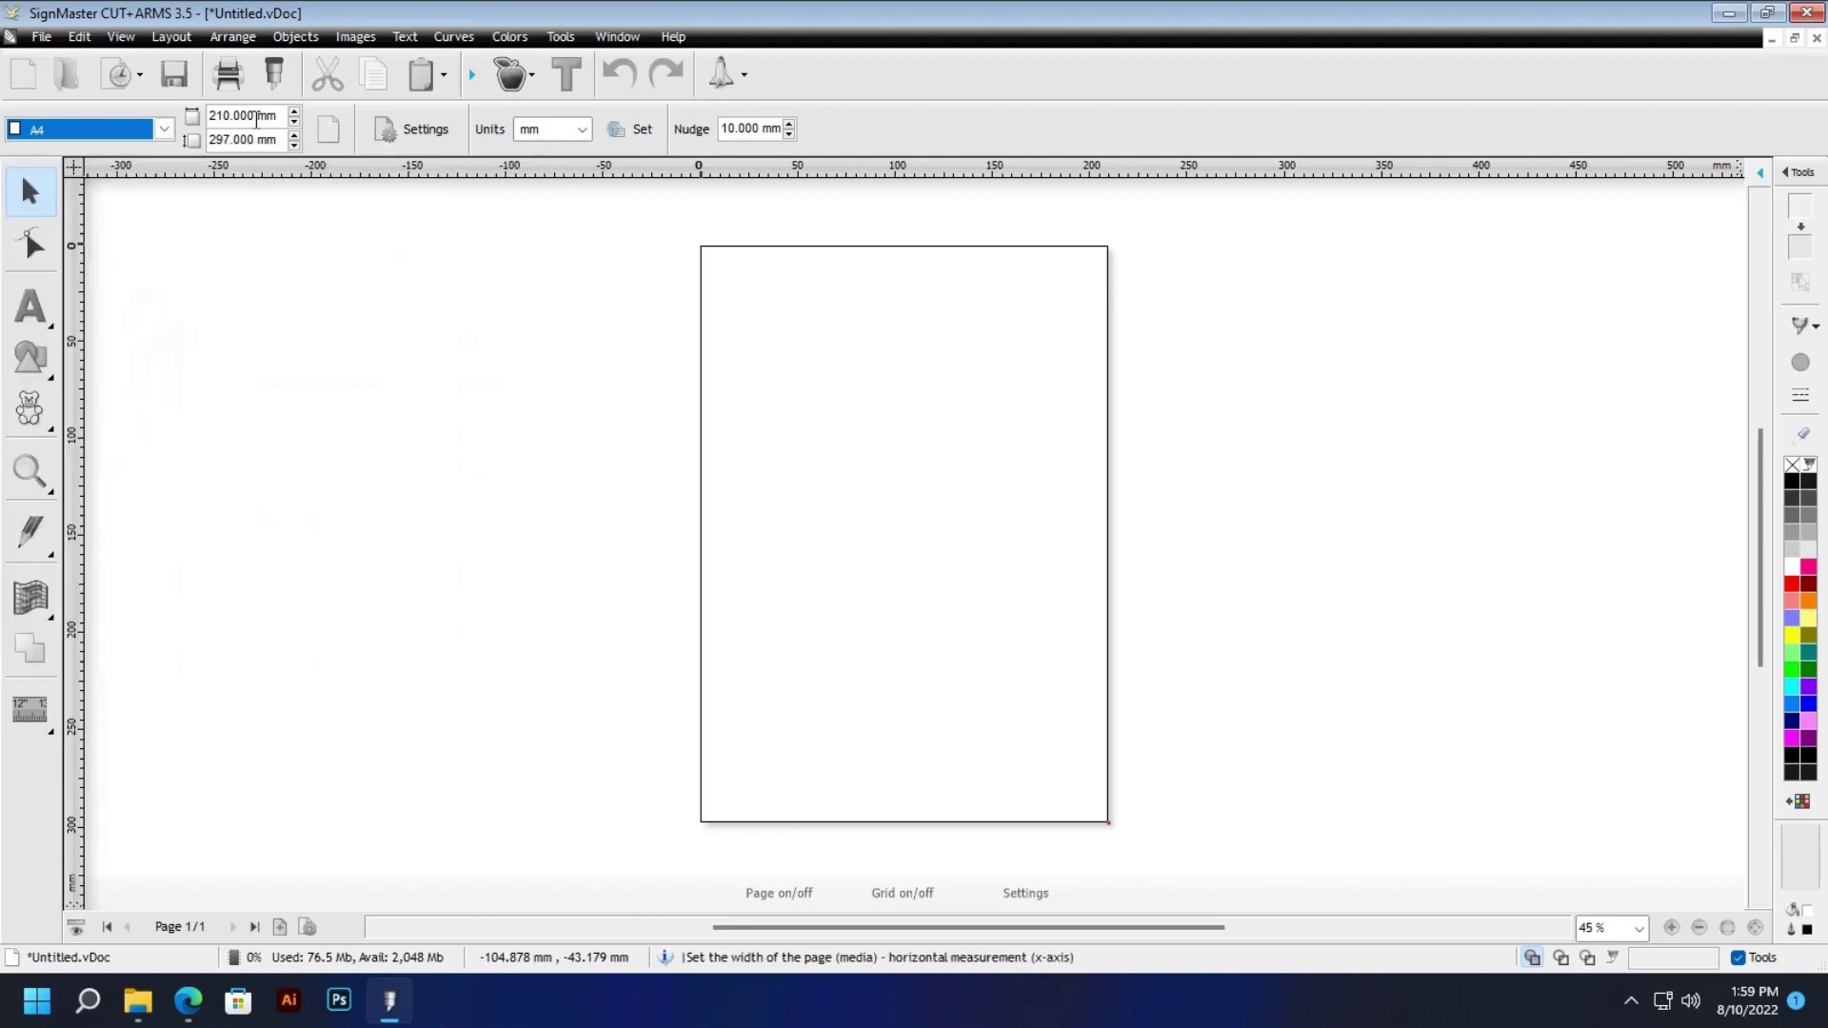
click(282, 116)
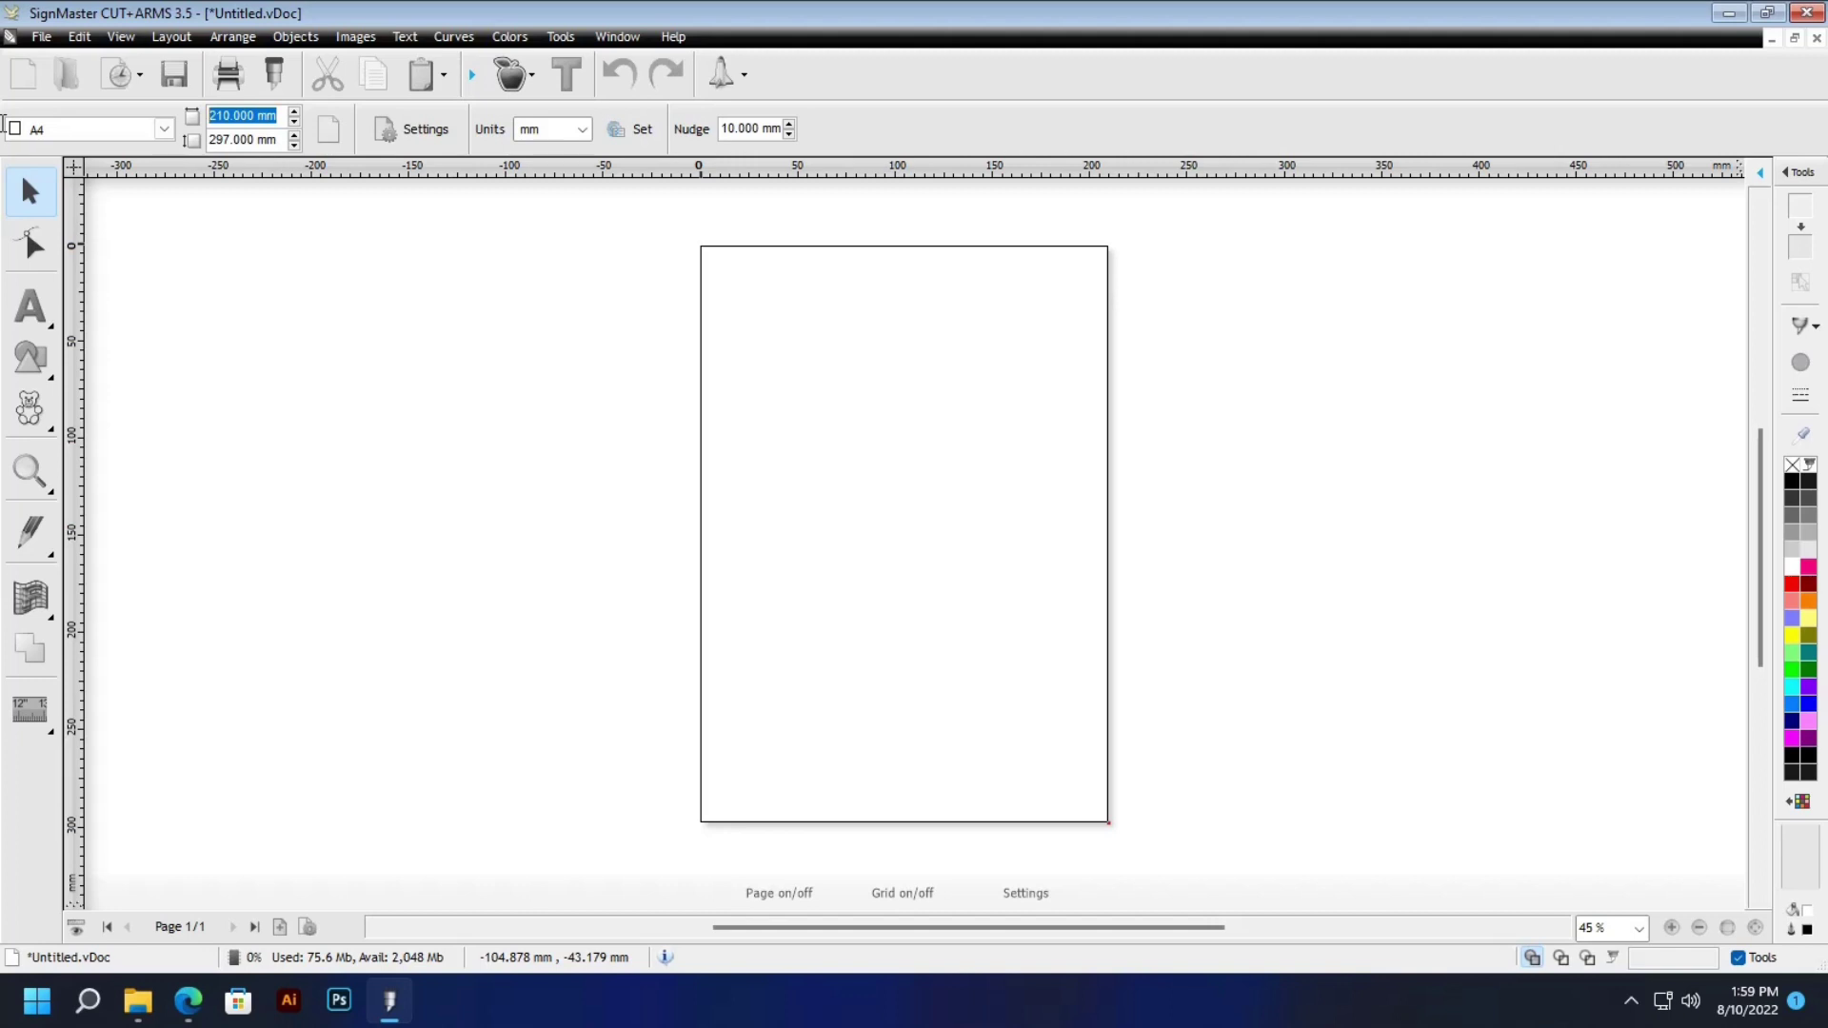
text(20)
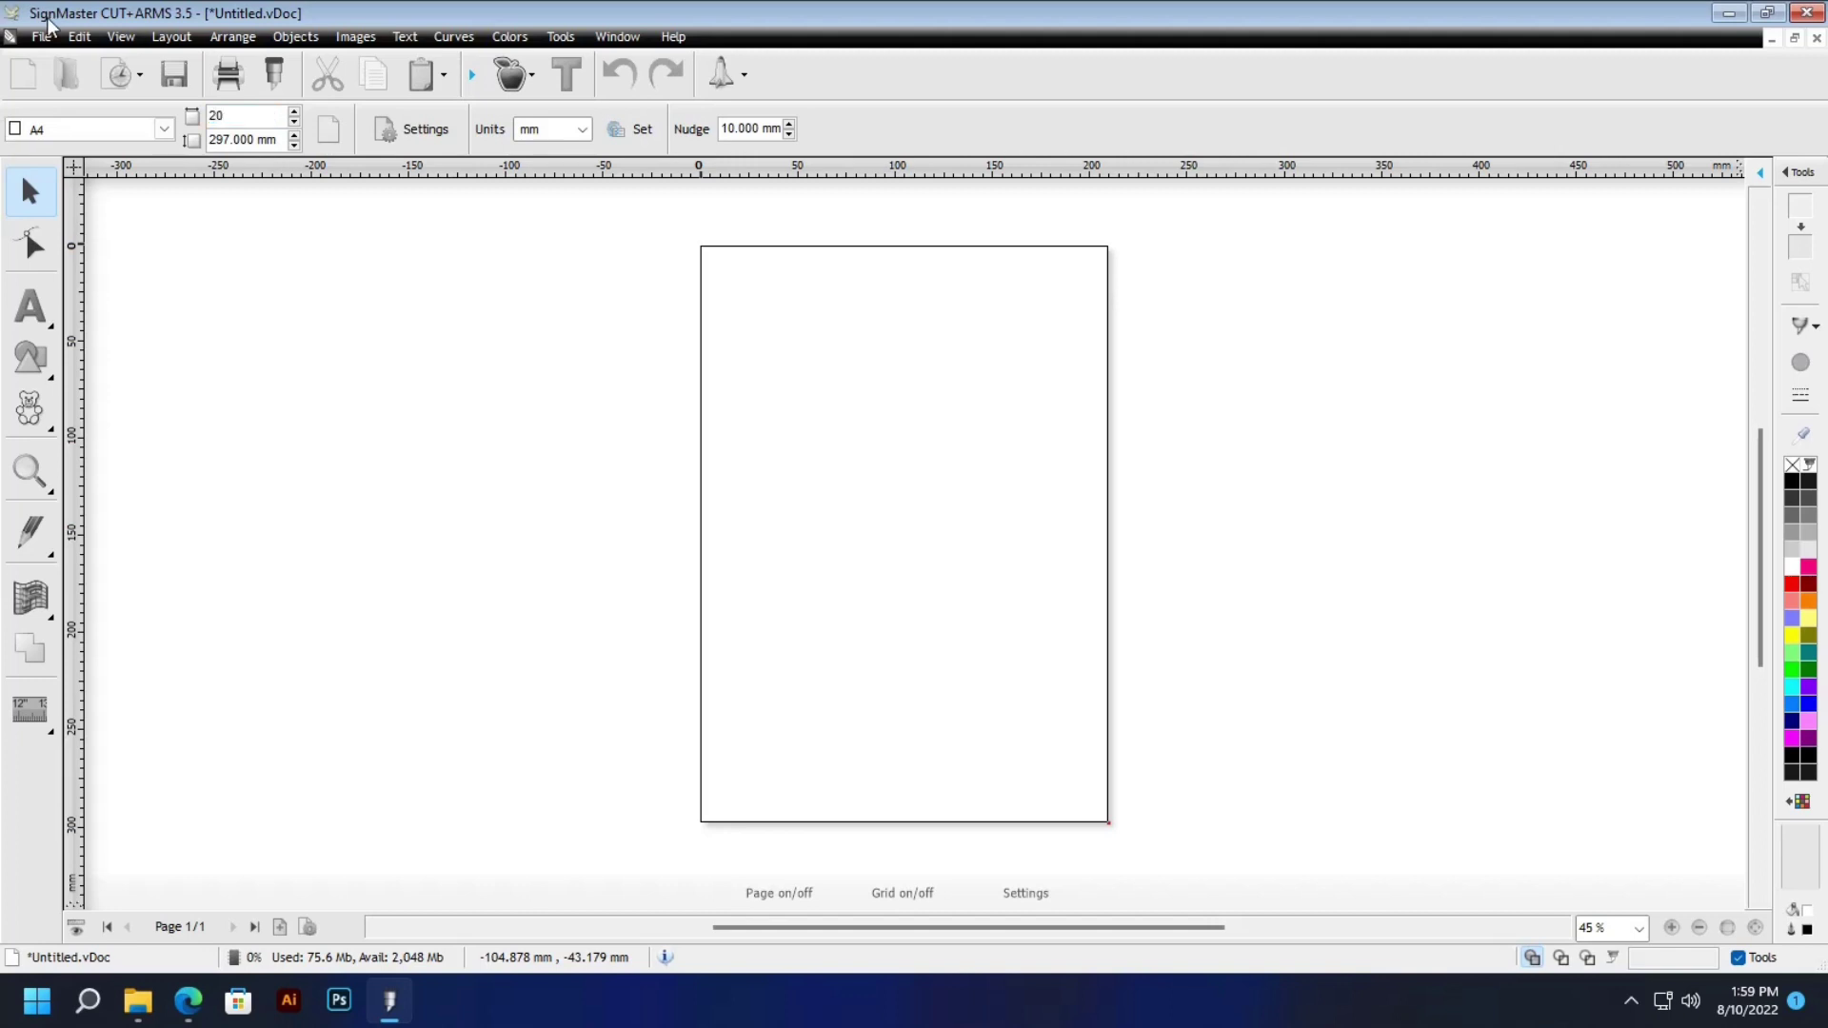
click(263, 141)
click(243, 115)
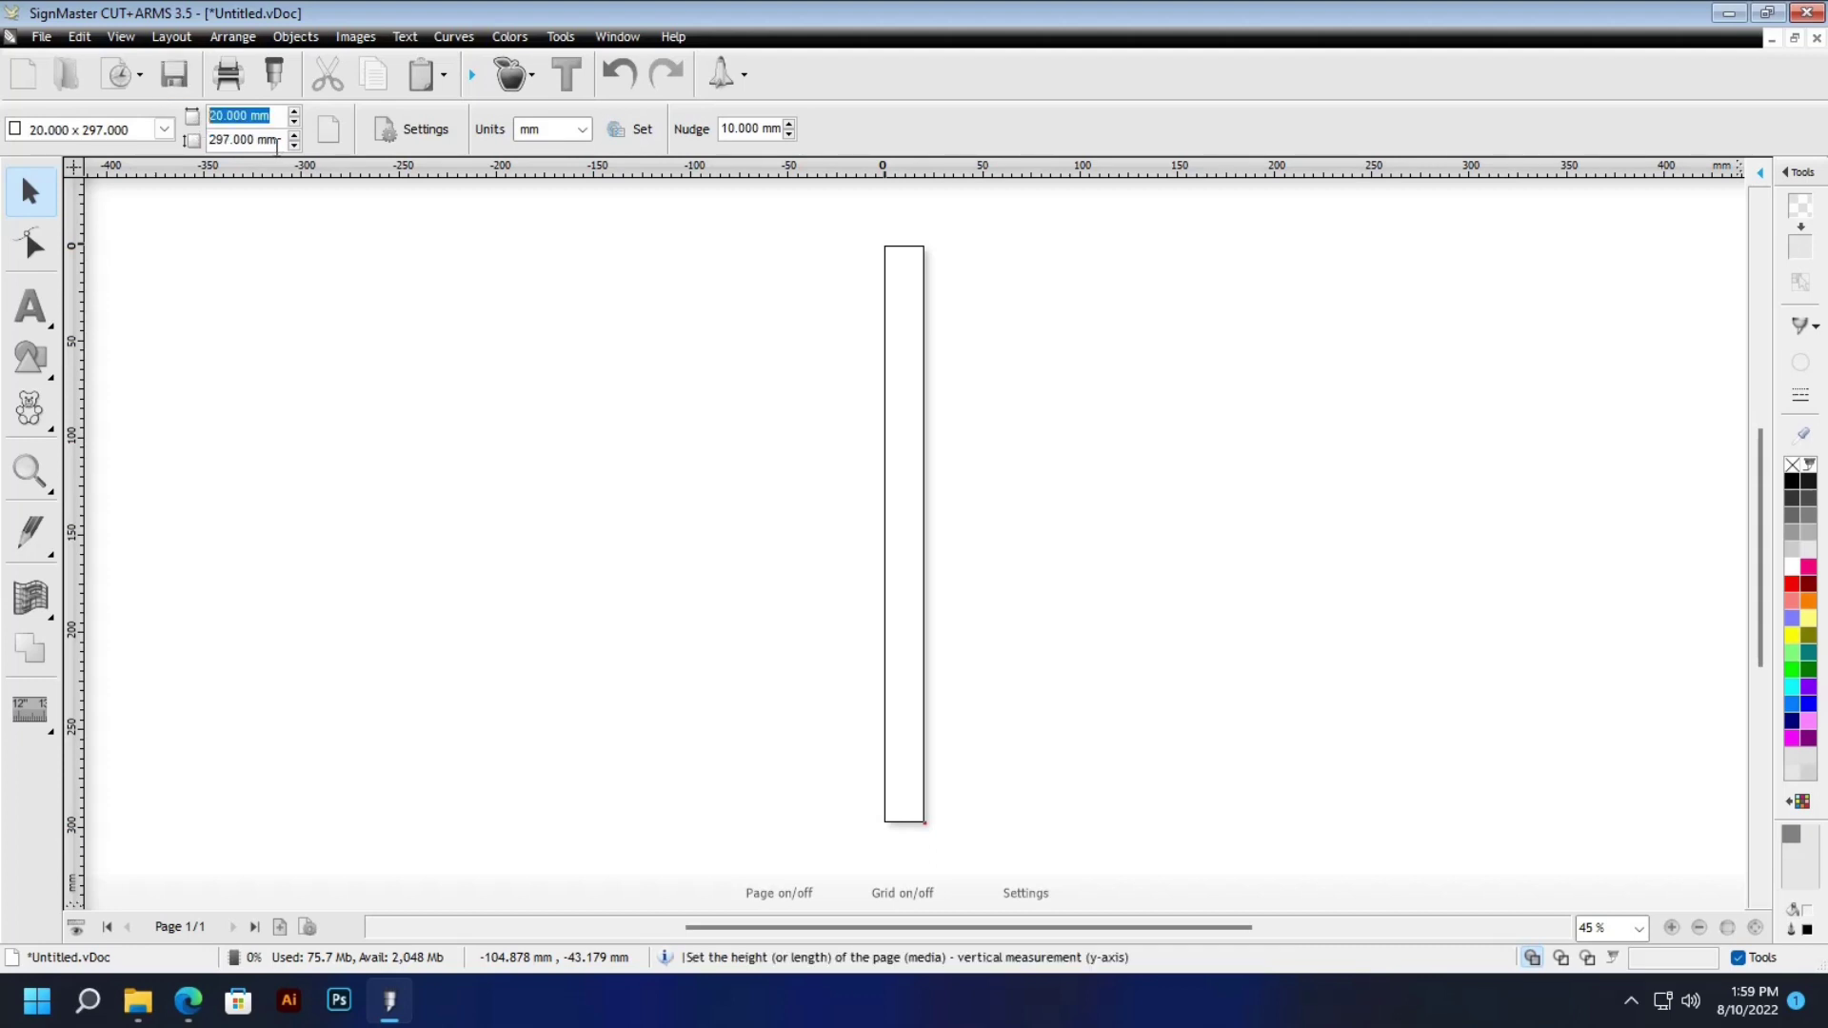
Switch the document units to inches and set the page size to 20 in wide by 10 in high
click(541, 130)
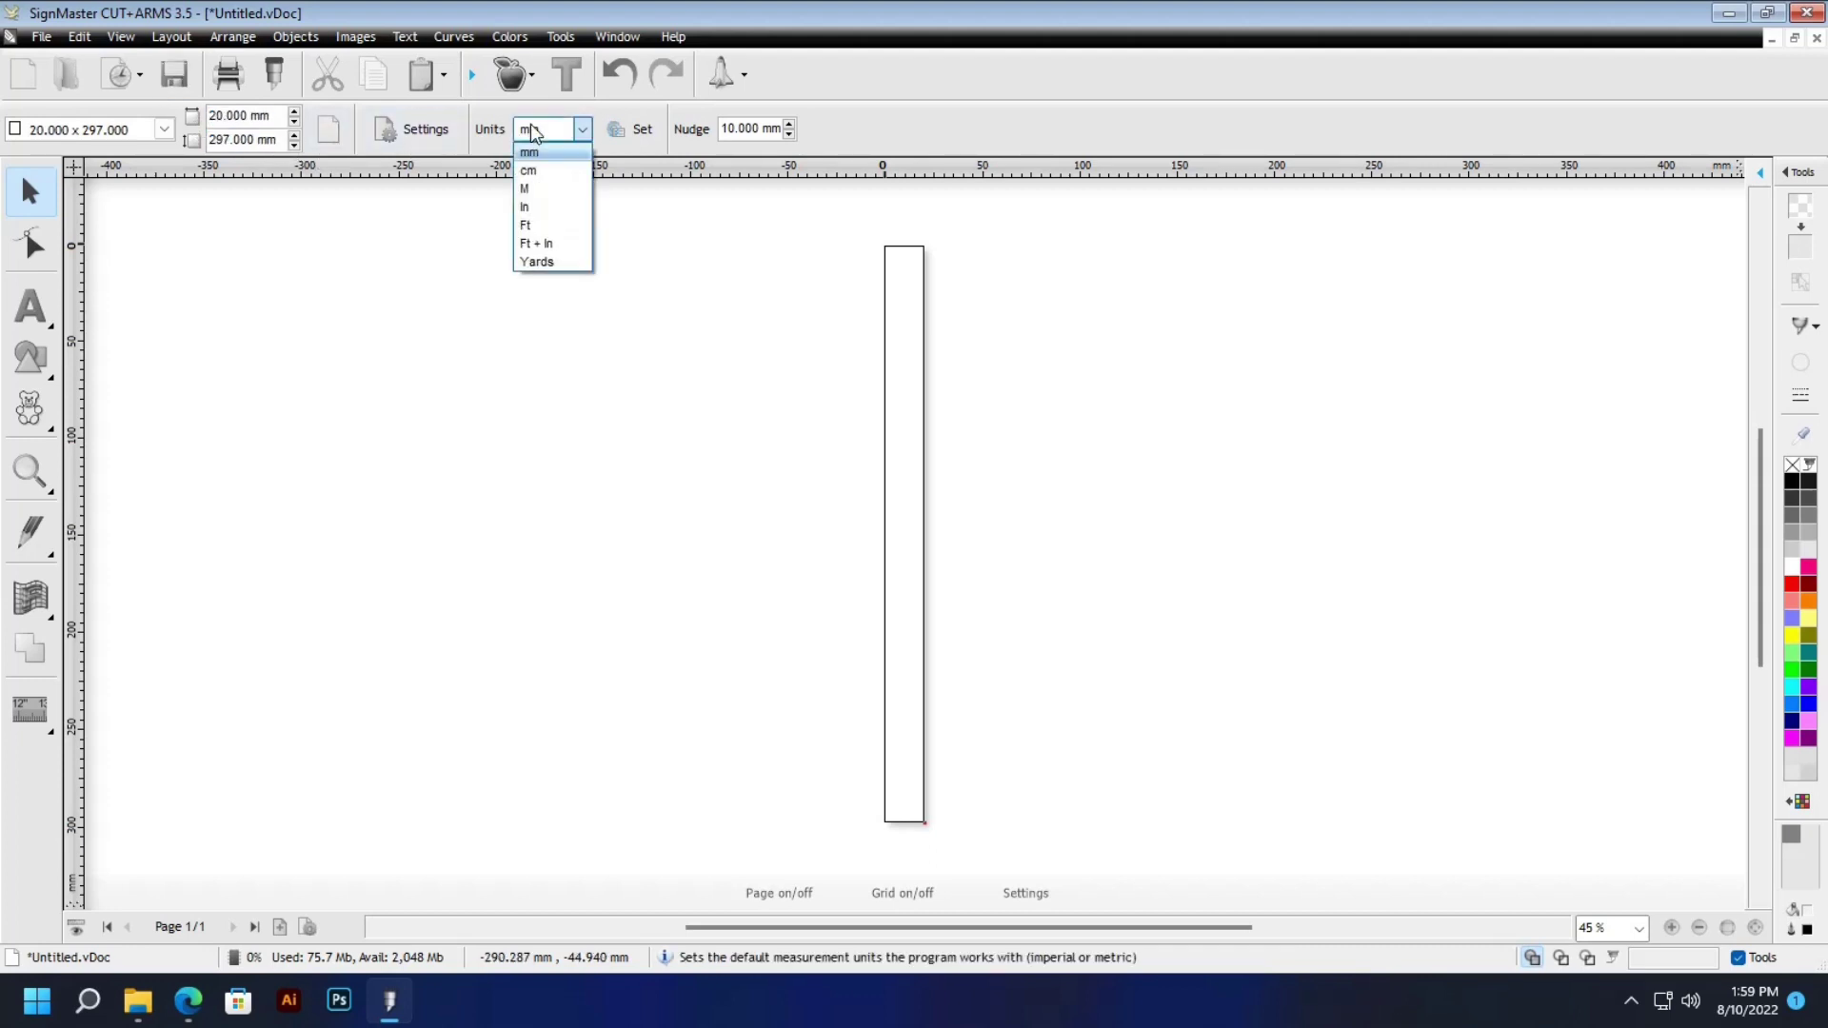
click(531, 205)
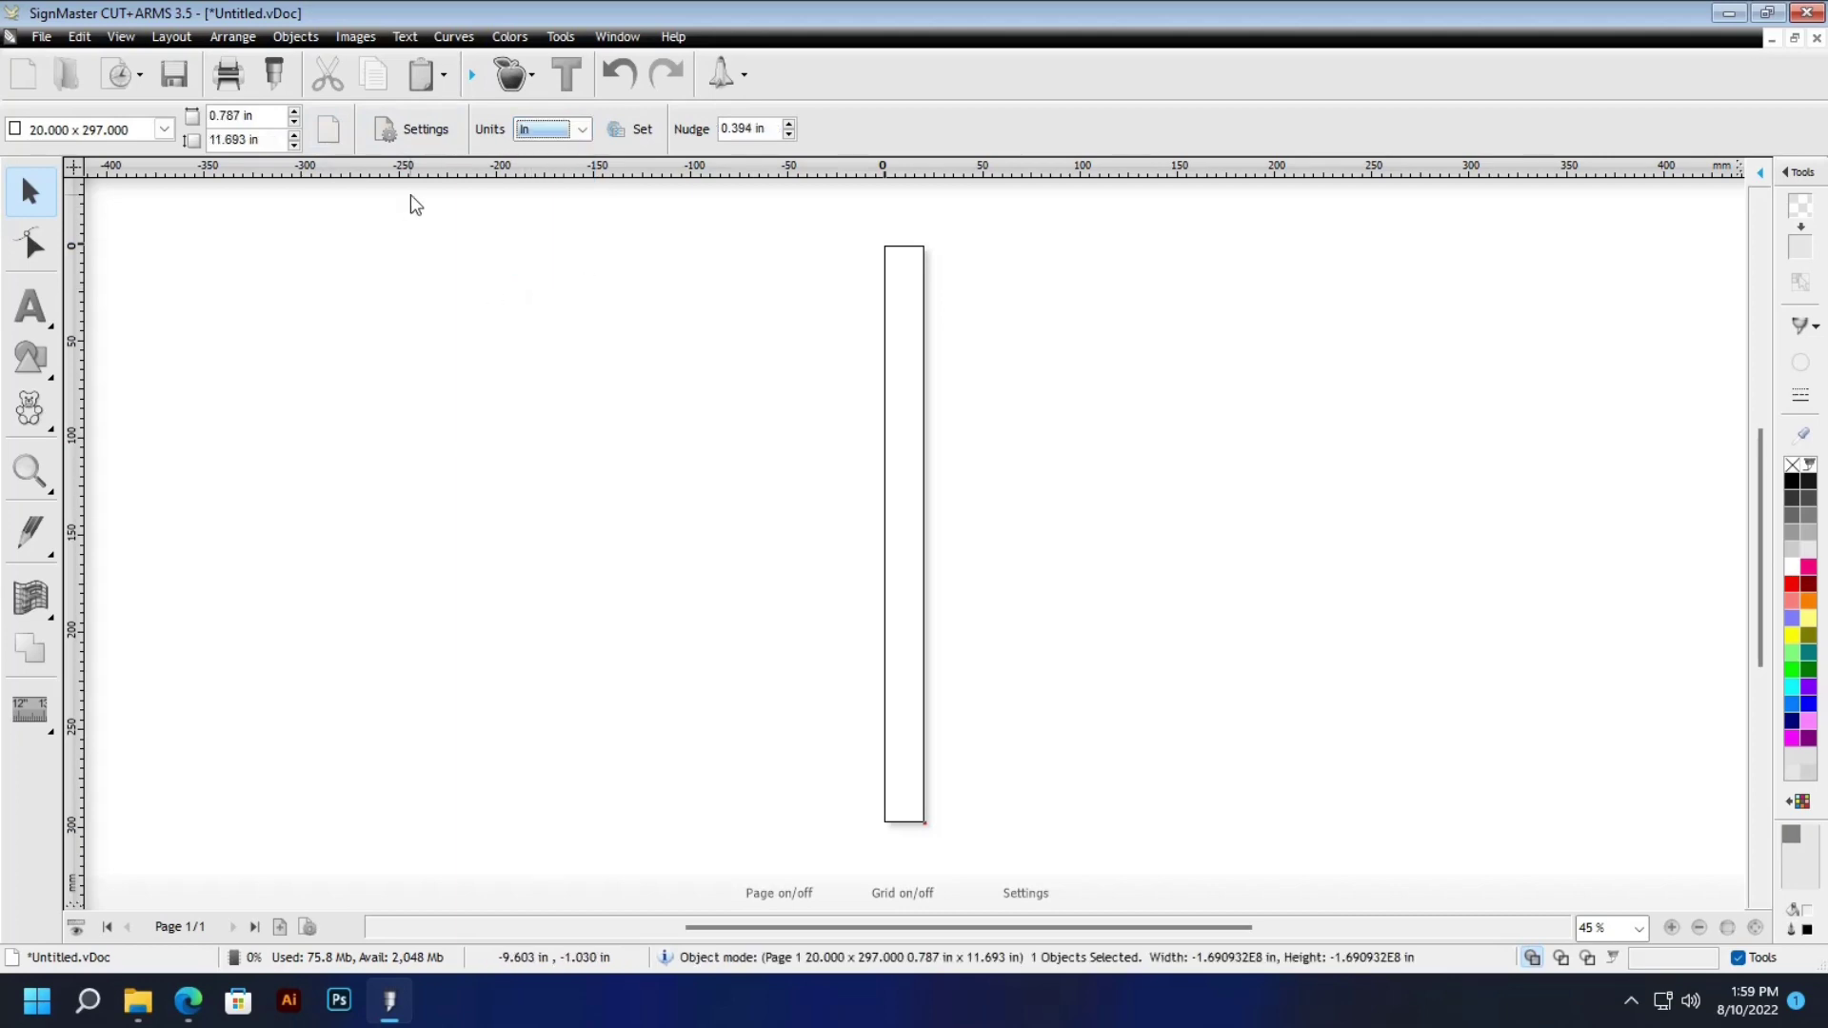
text(2)
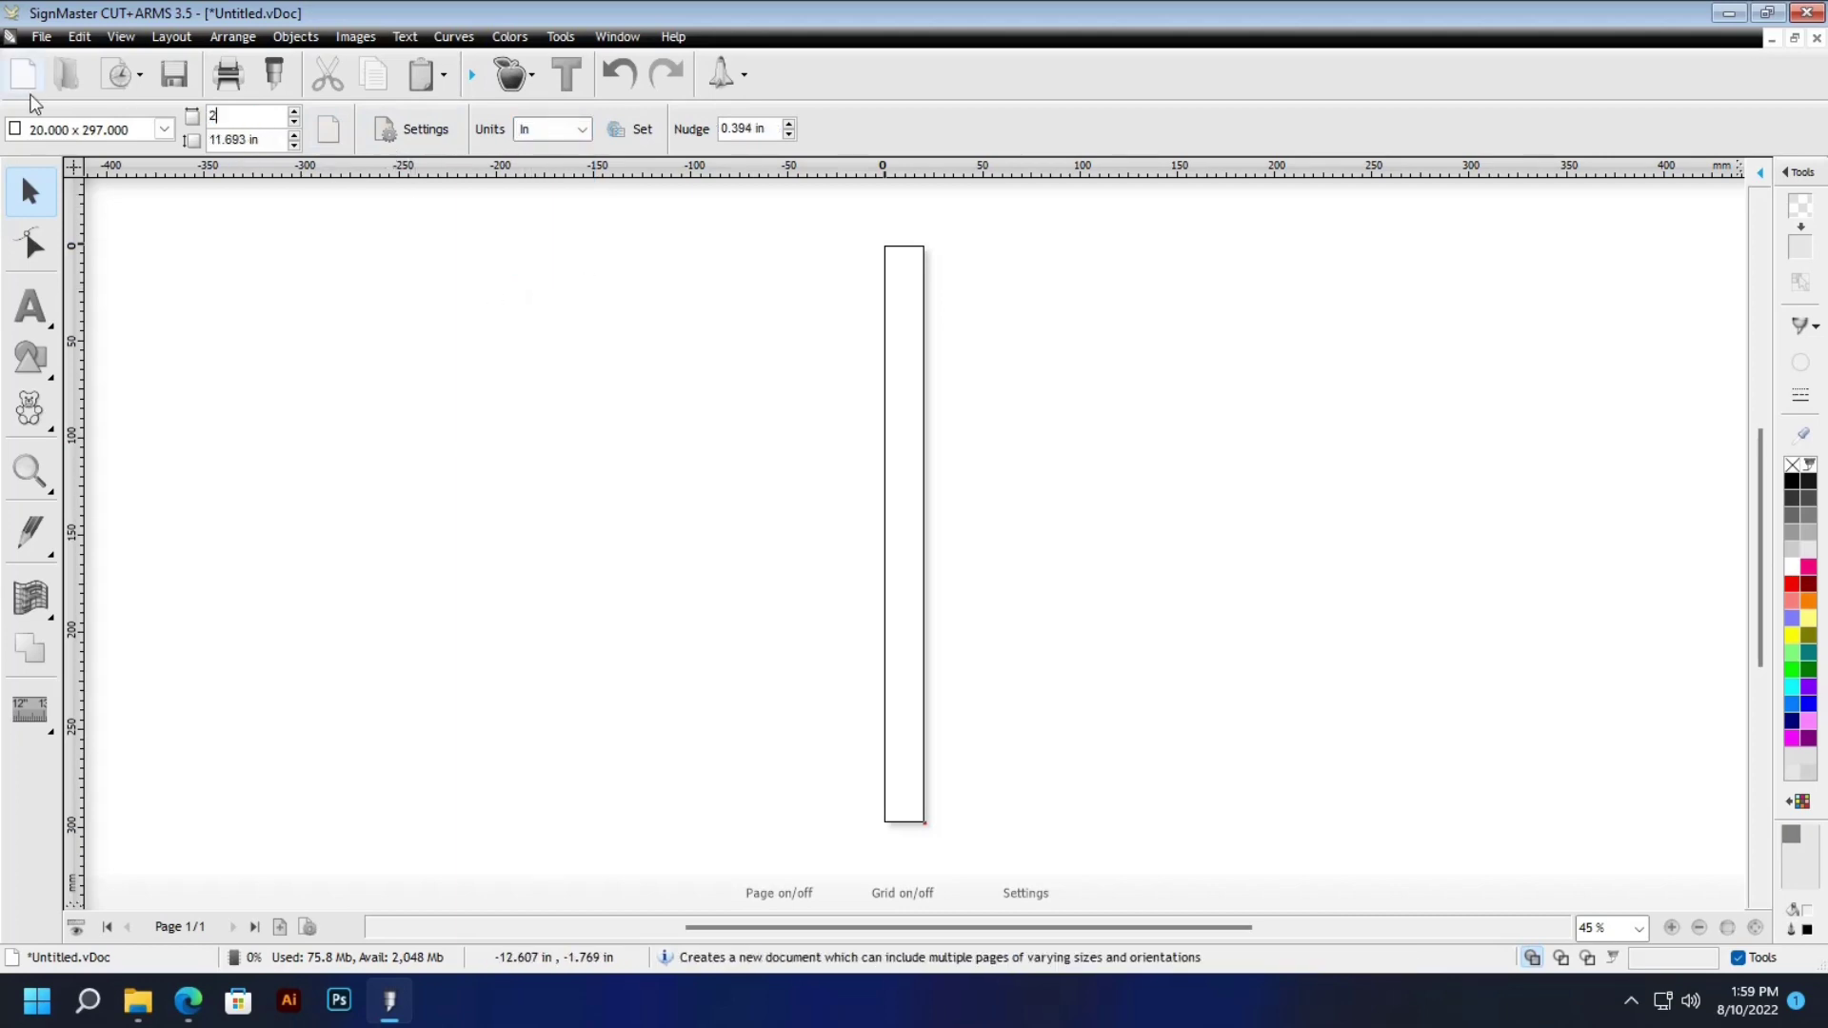
text(0)
click(267, 139)
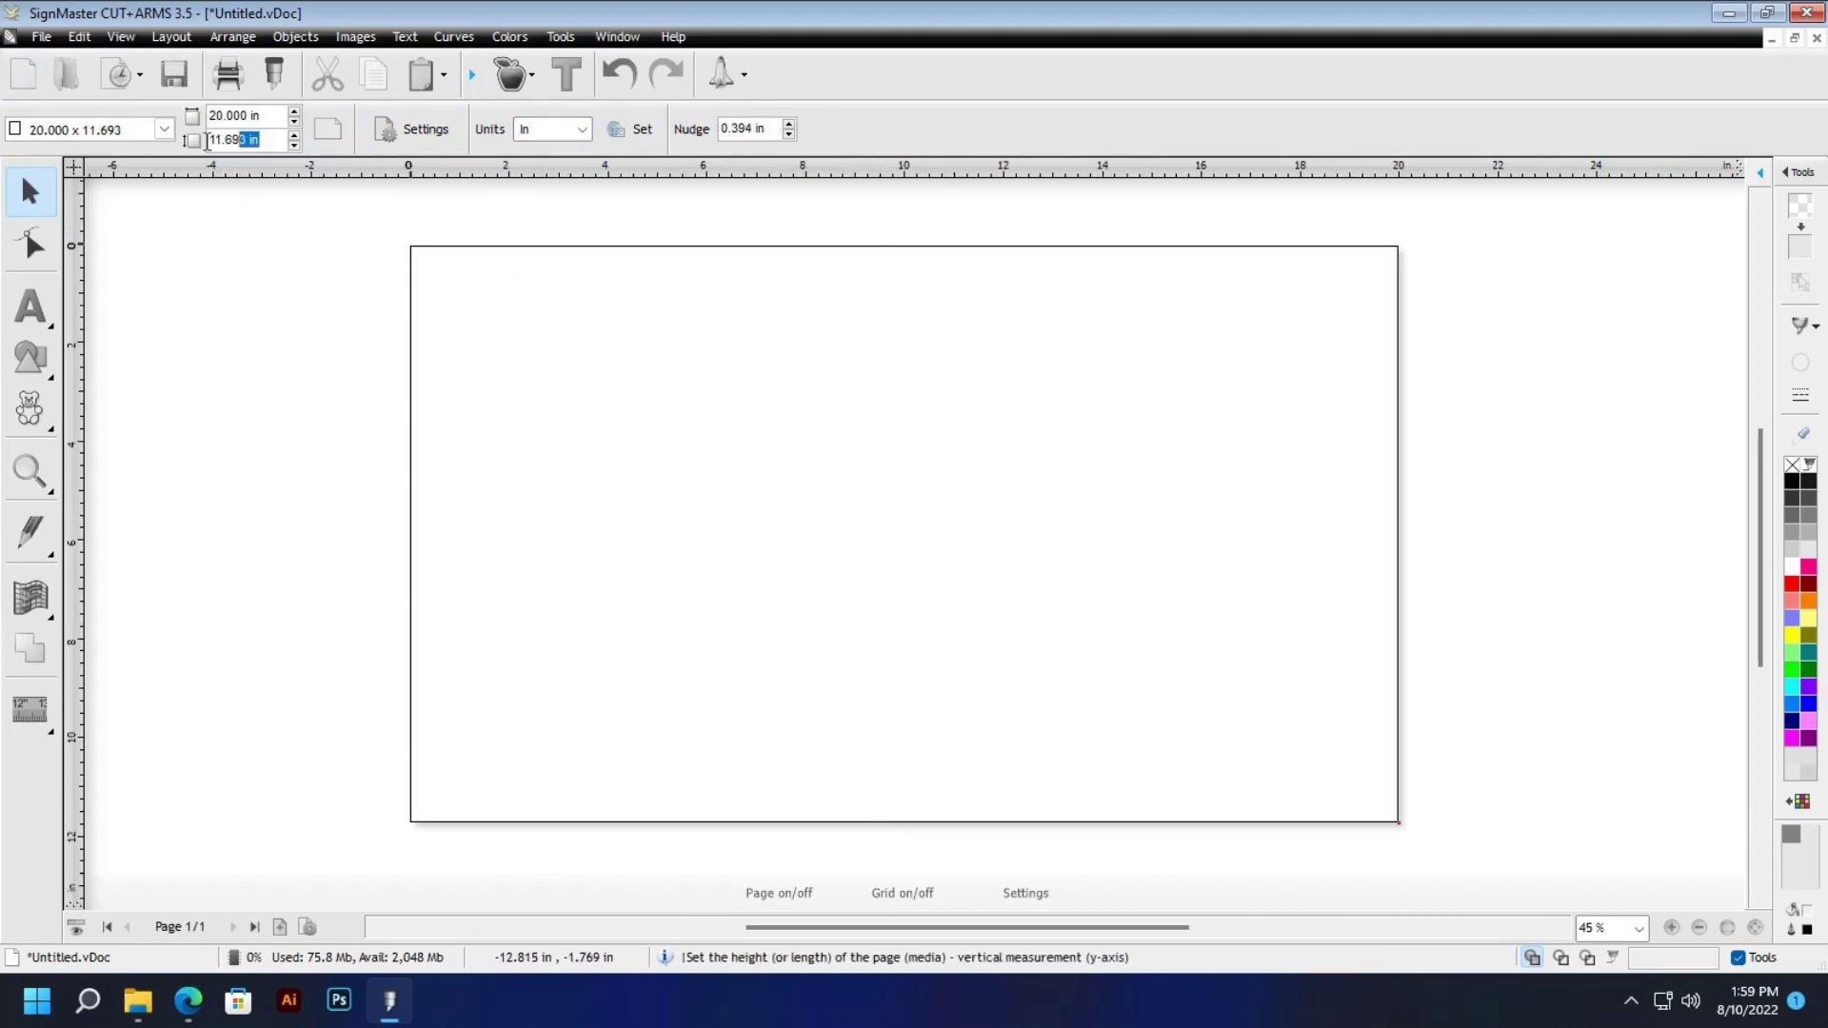
drag(207, 141, 106, 139)
text(10)
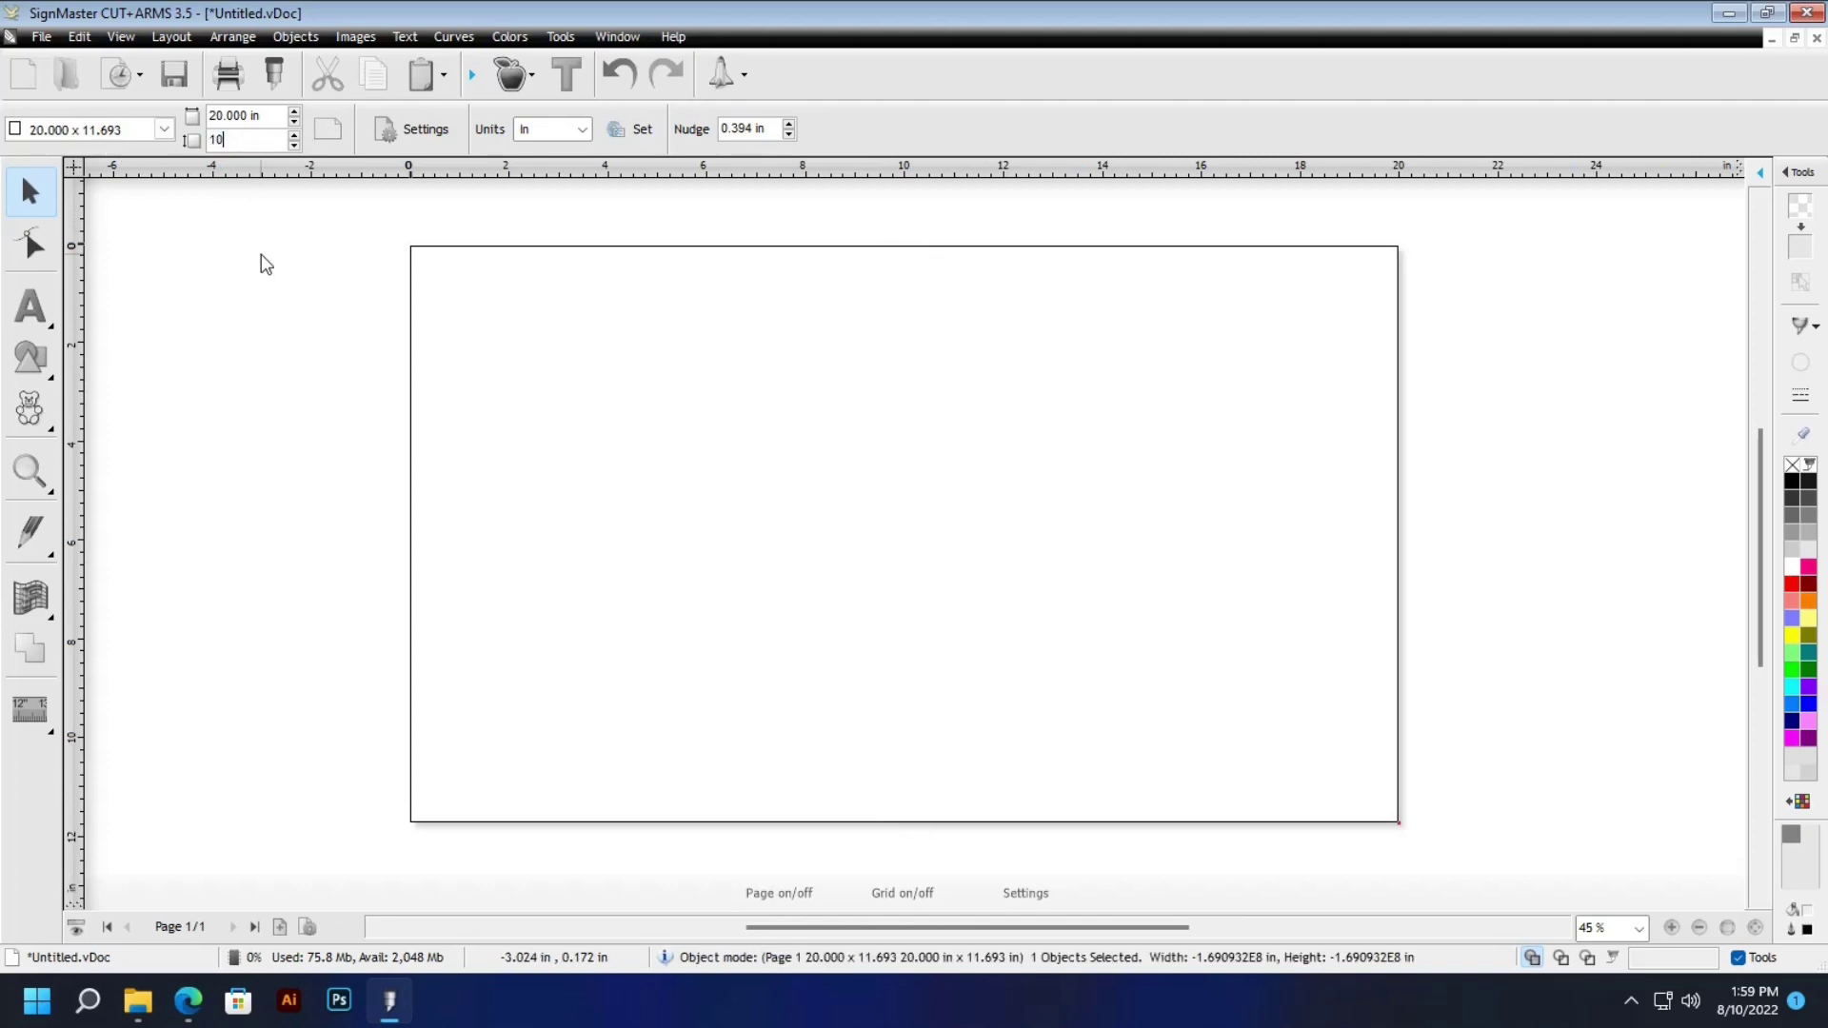
key(Return)
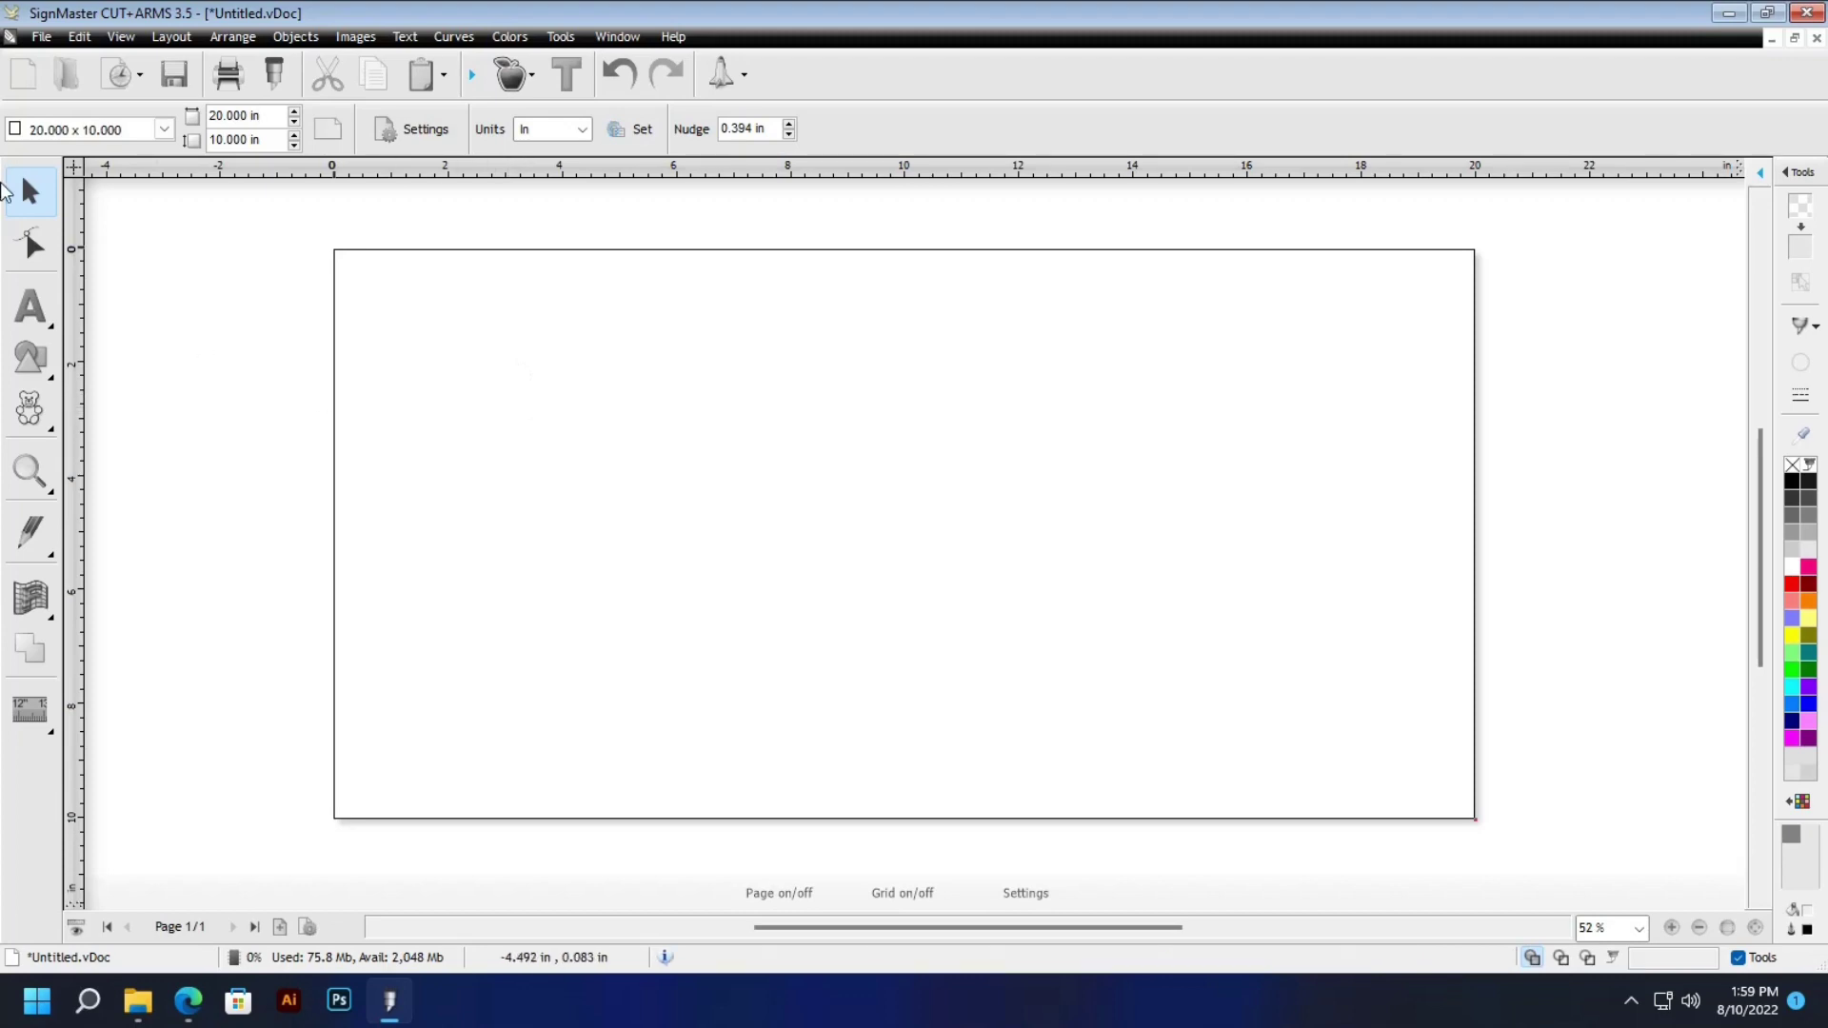
Import the PNG files klipartz.com (1), (2) and (3) from Downloads and place them side by side on the page
click(38, 37)
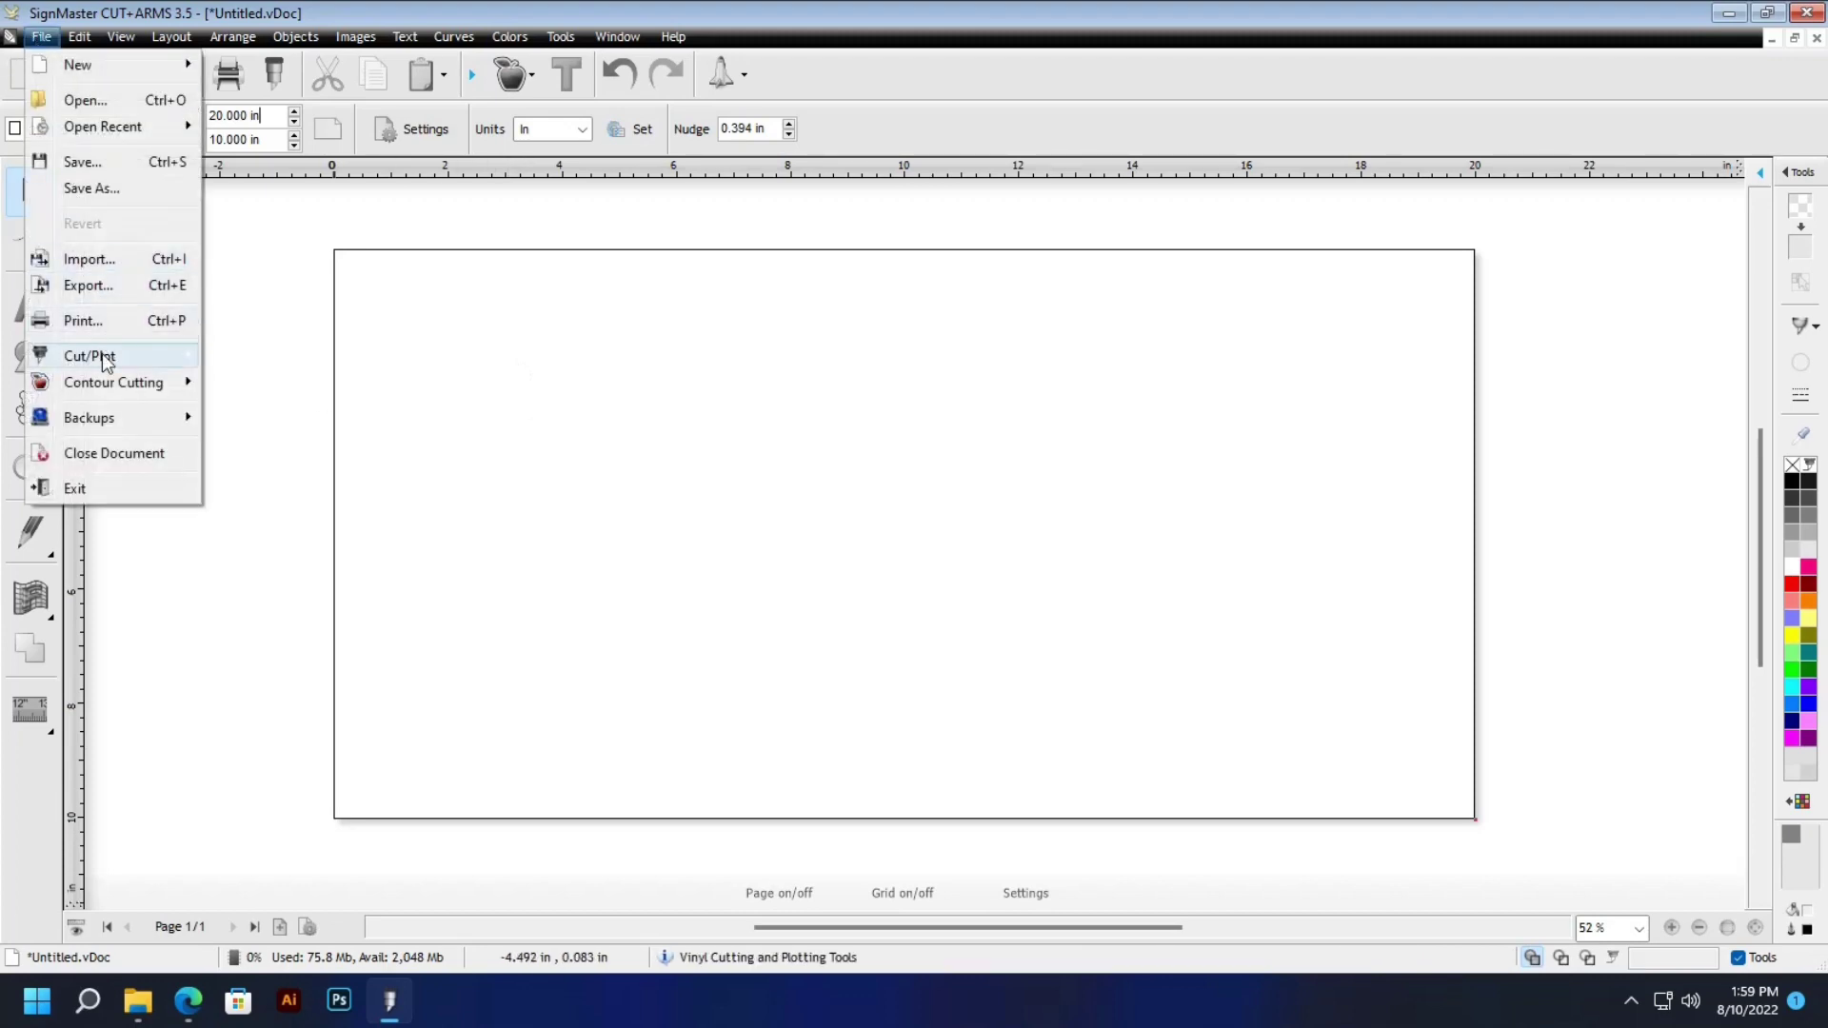
click(107, 257)
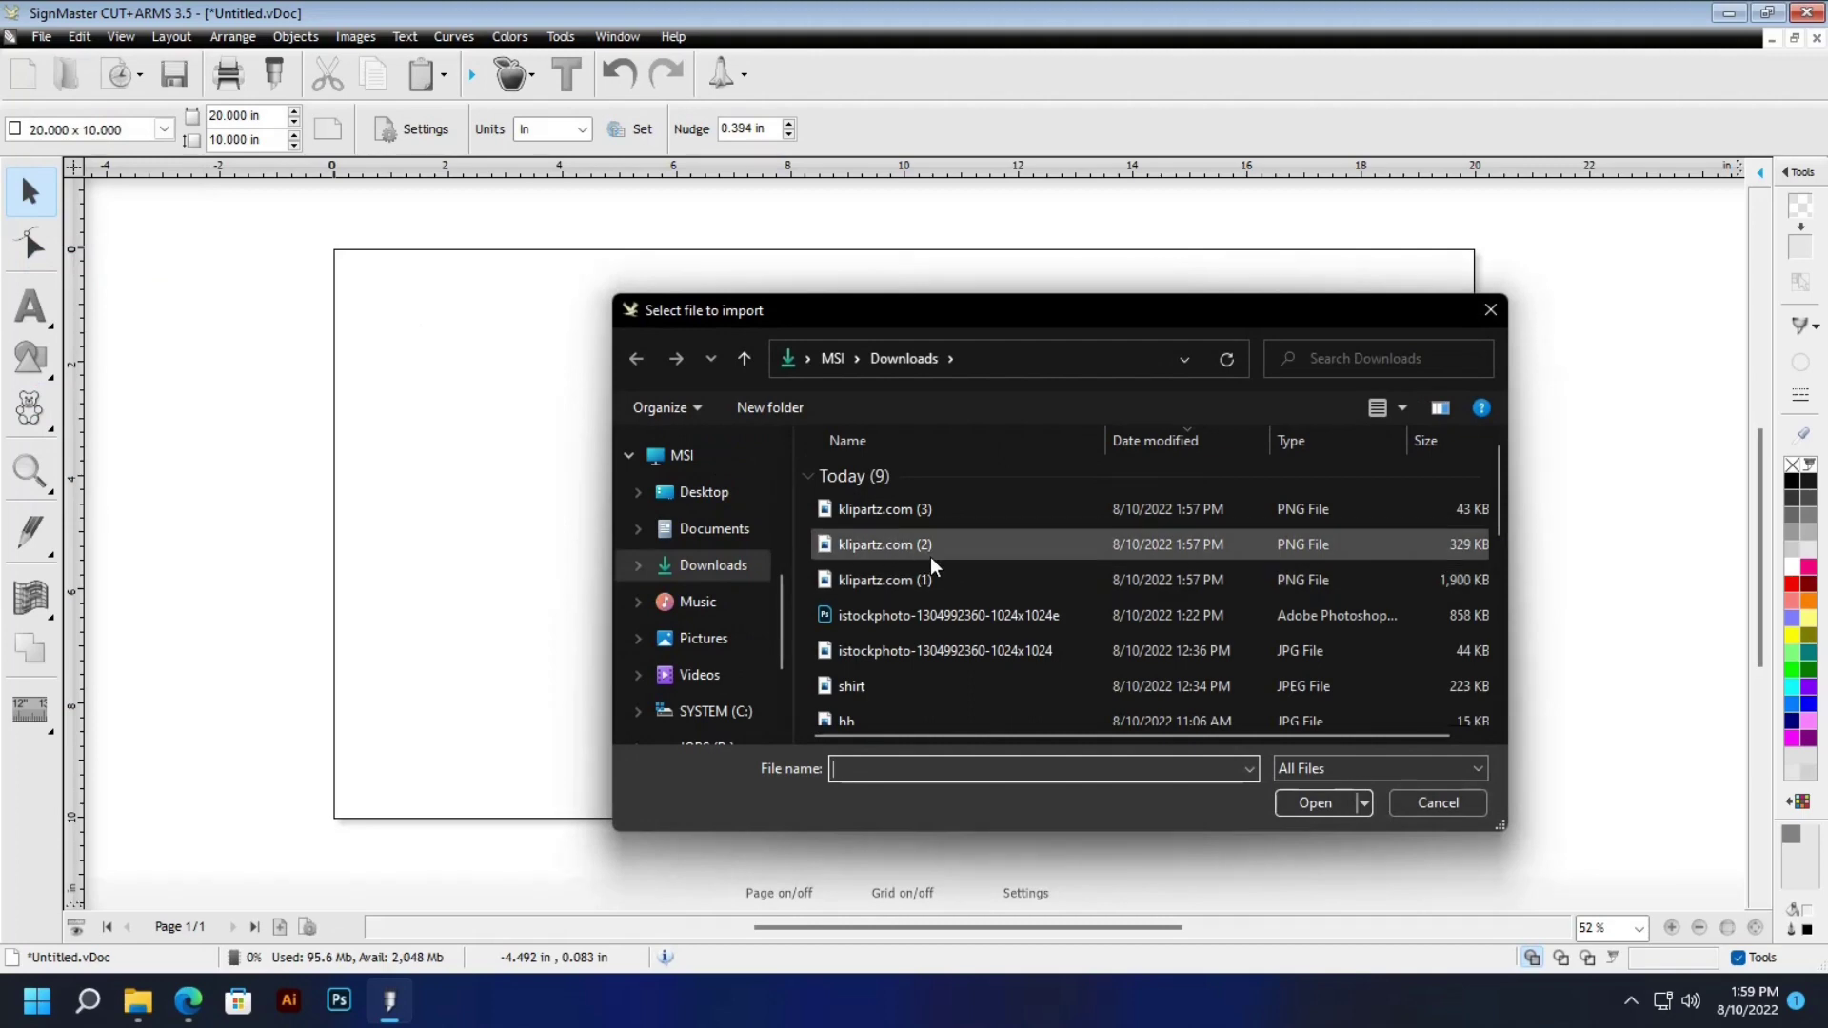
click(898, 579)
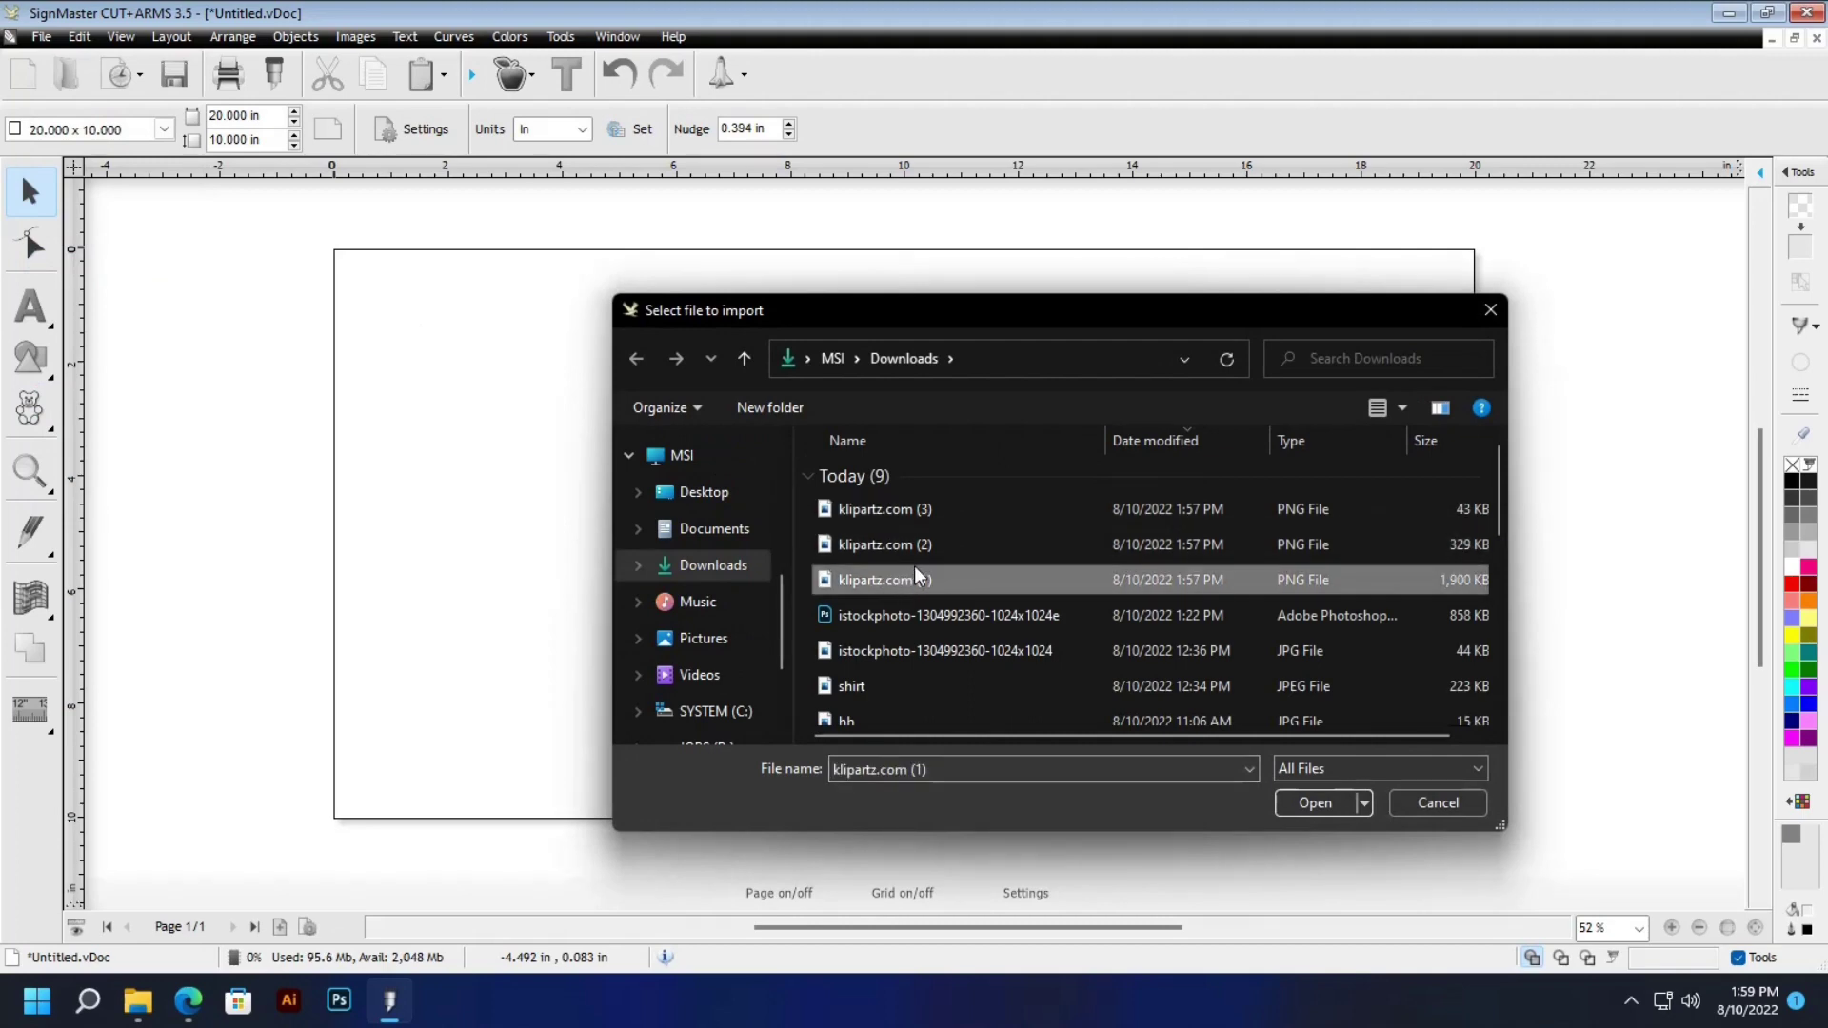
shift+click(946, 507)
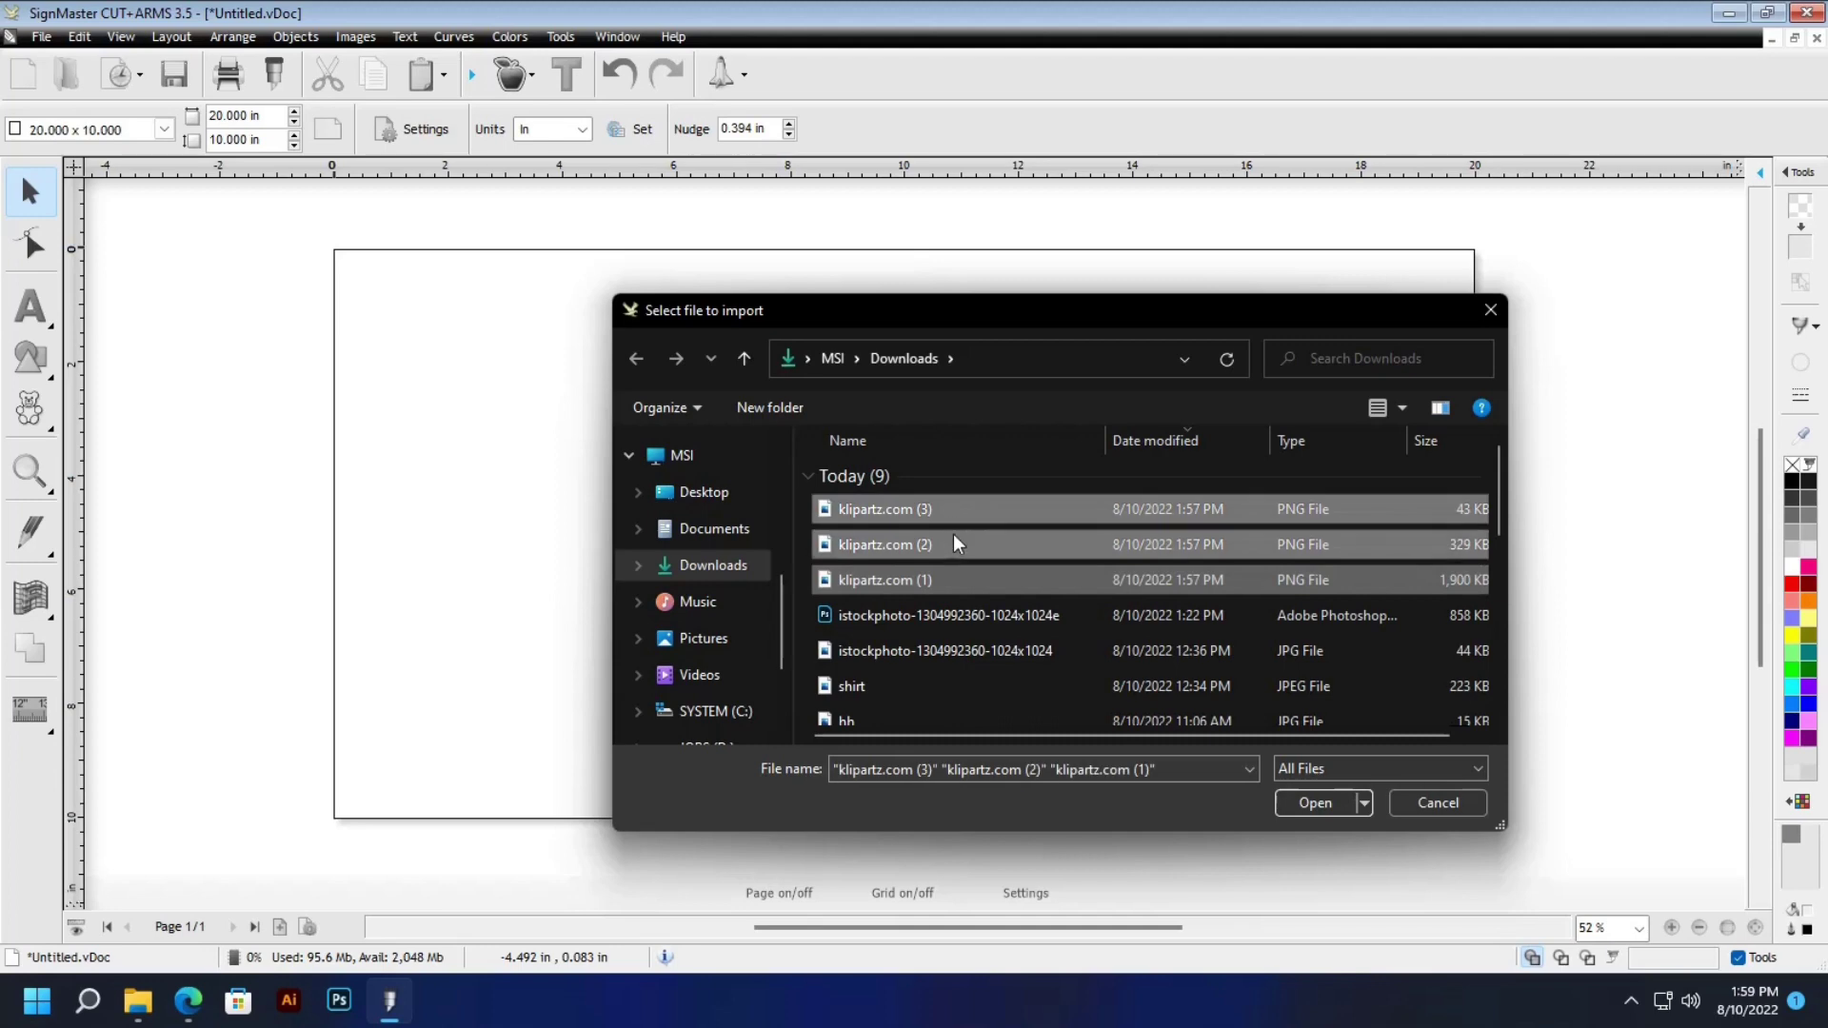
click(1315, 803)
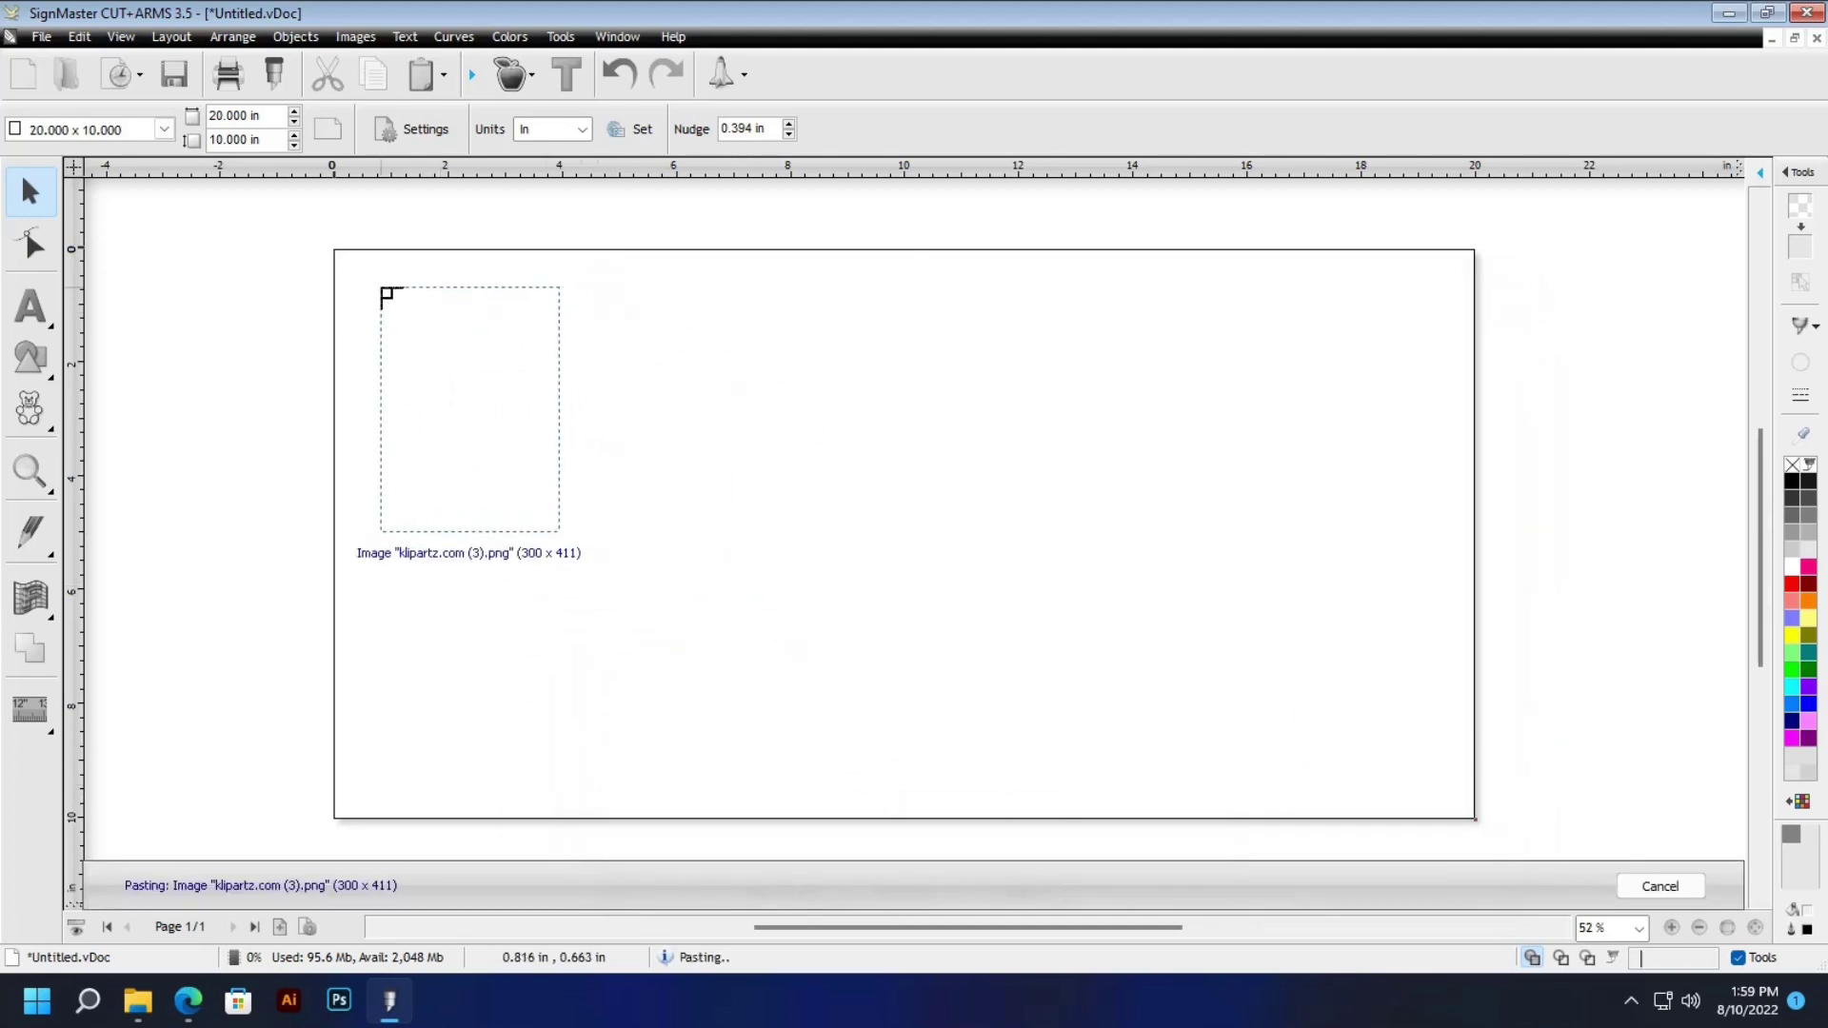
click(382, 290)
click(572, 298)
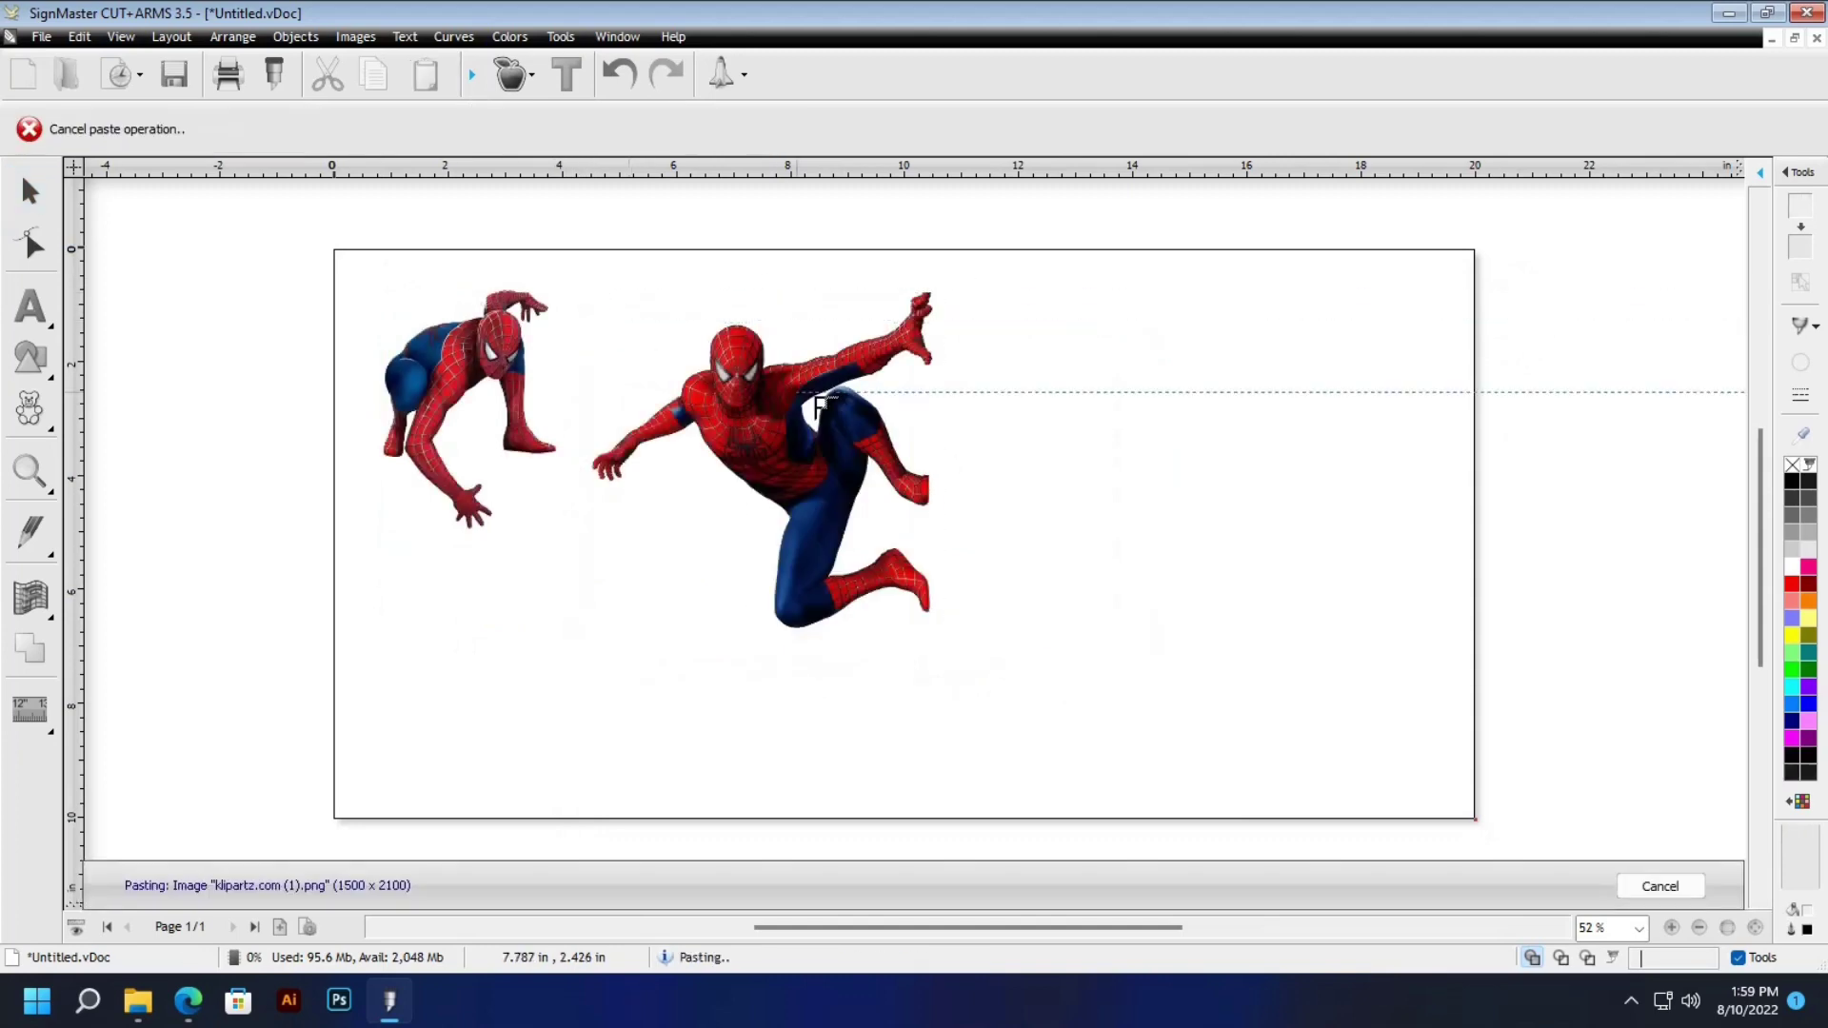
click(1053, 318)
Scale the oversized klipartz.com (1) image down to about 5.5 in high and fit it near the page's upper-right corner
drag(1445, 643, 1019, 500)
scroll(1019, 501, down, 2)
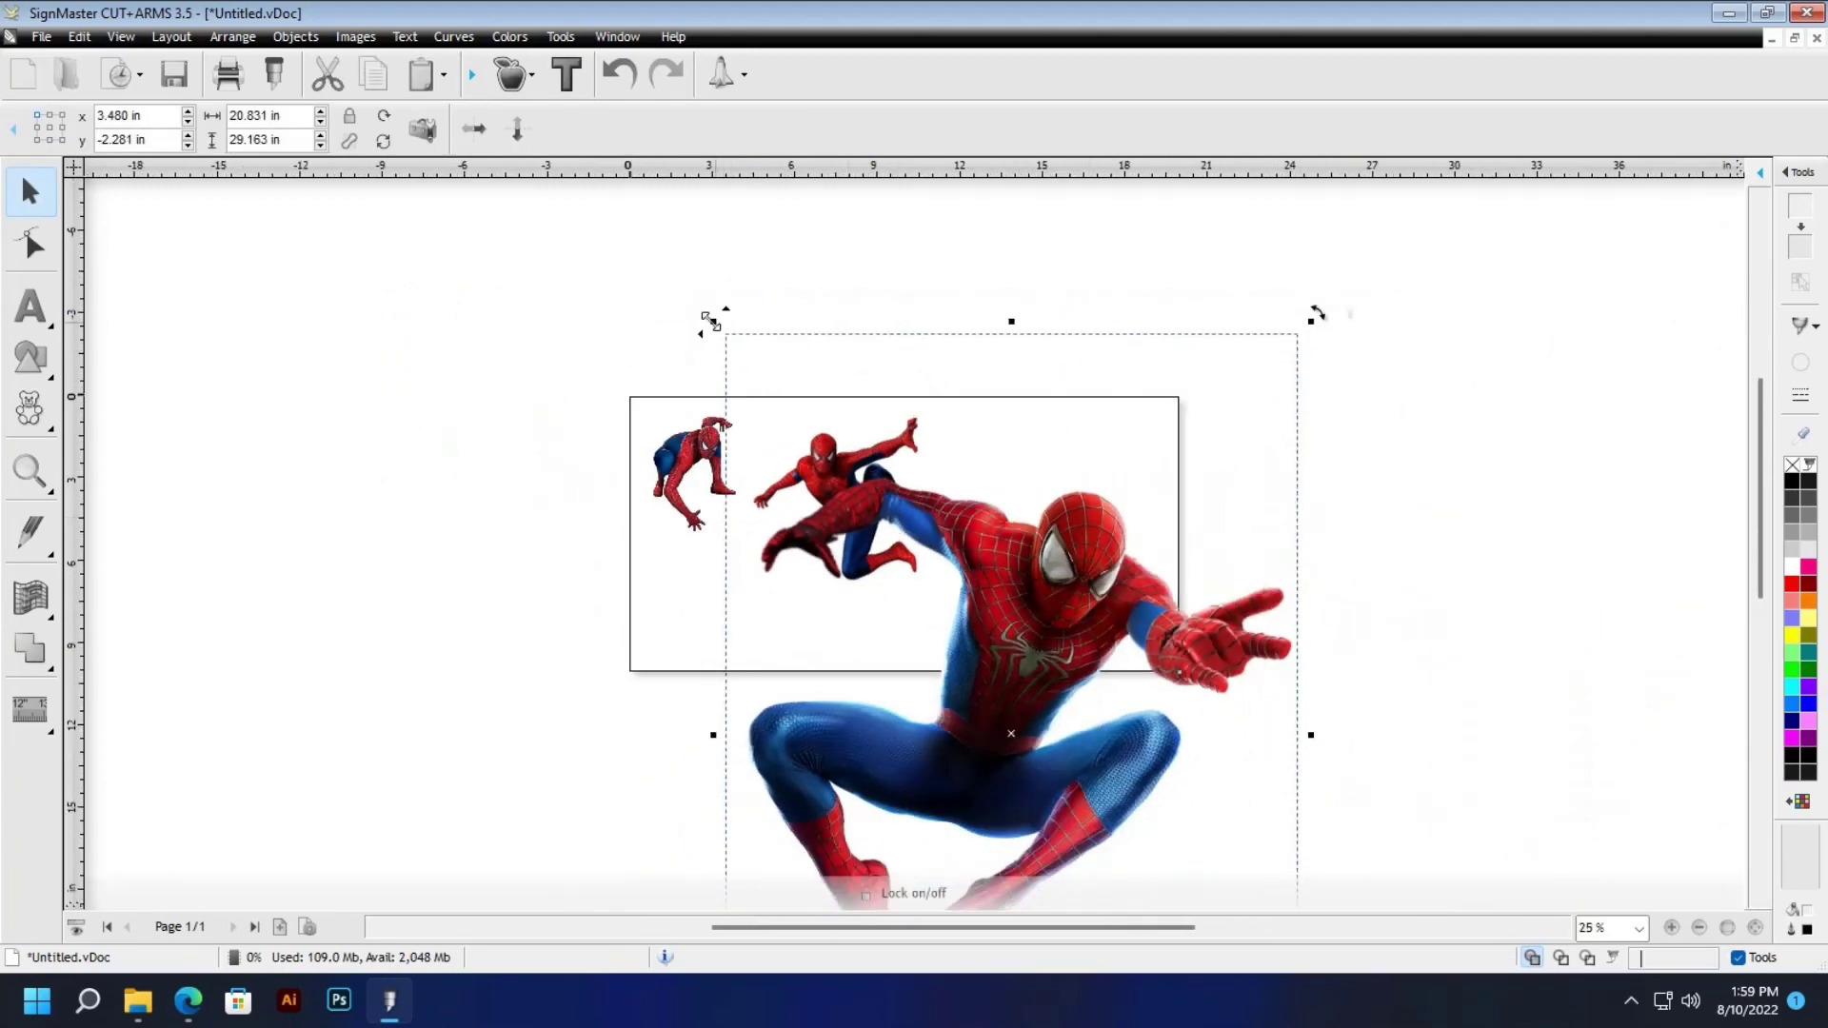
drag(709, 322, 1071, 443)
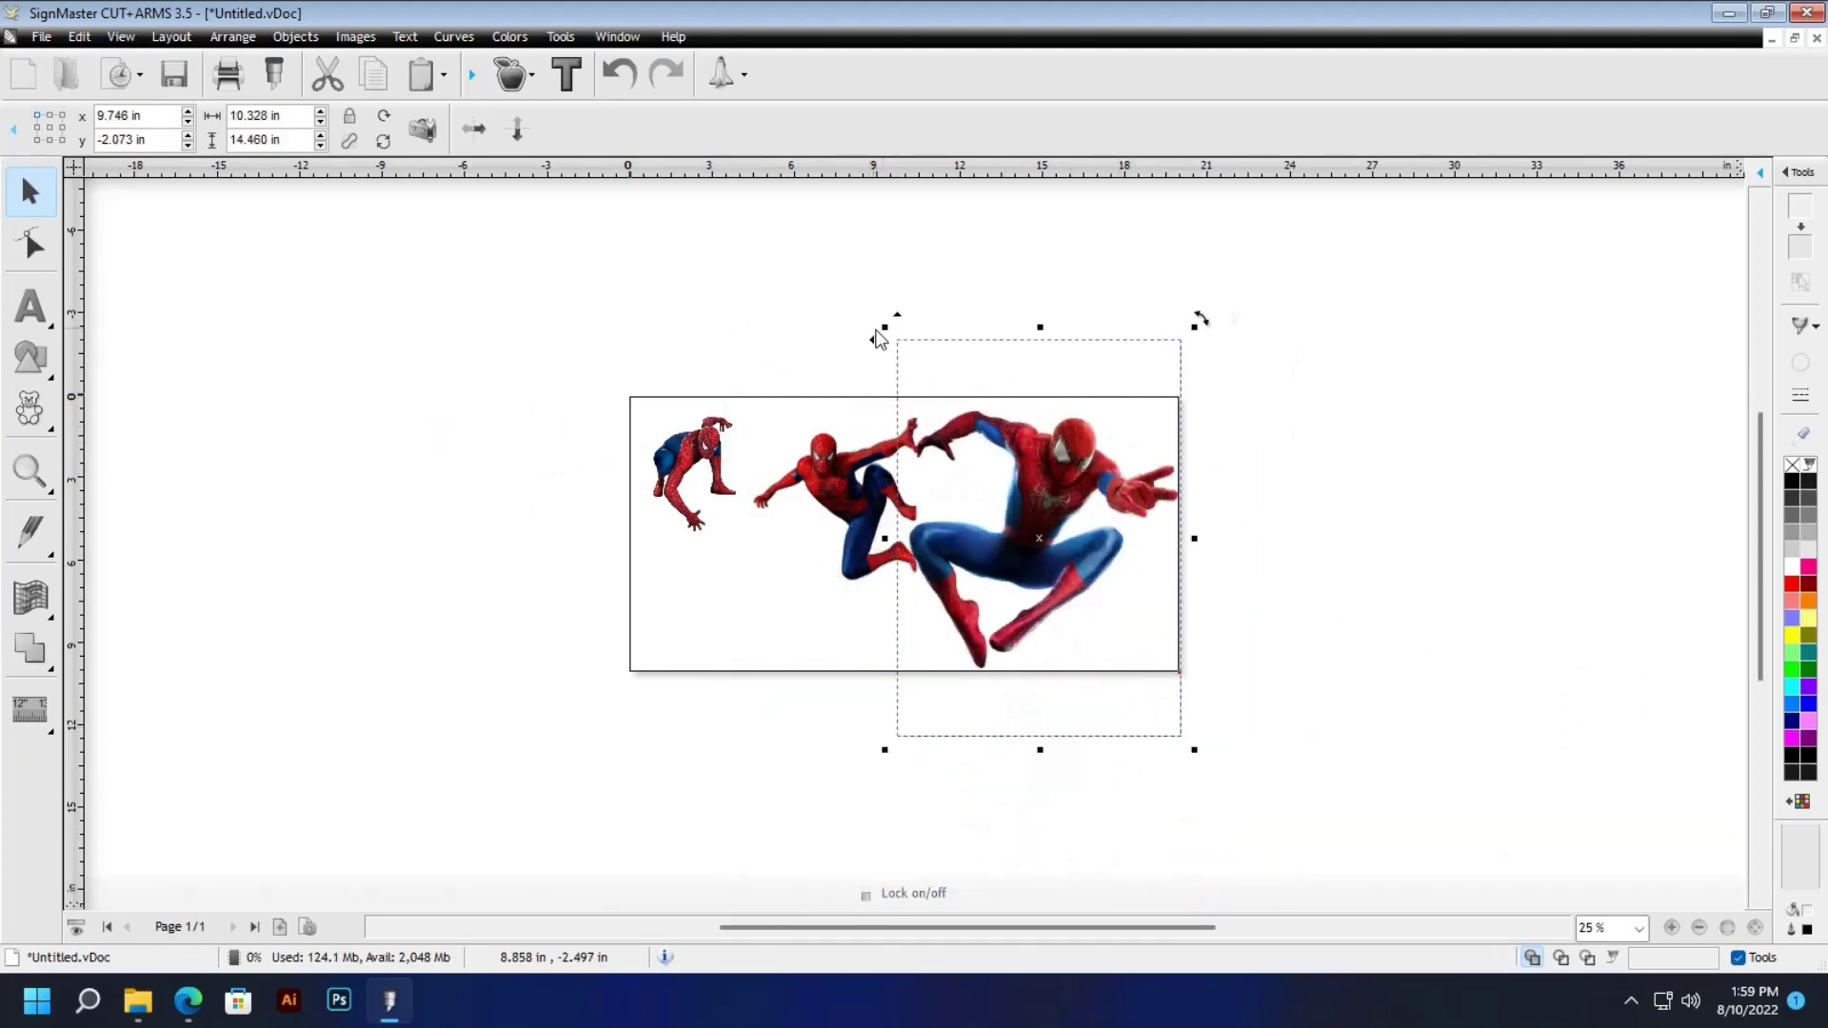
drag(898, 339, 1097, 469)
Scale the klipartz.com (2) image to about 3.18 × 3.02 in and move it directly left of the klipartz.com (1) image
click(851, 522)
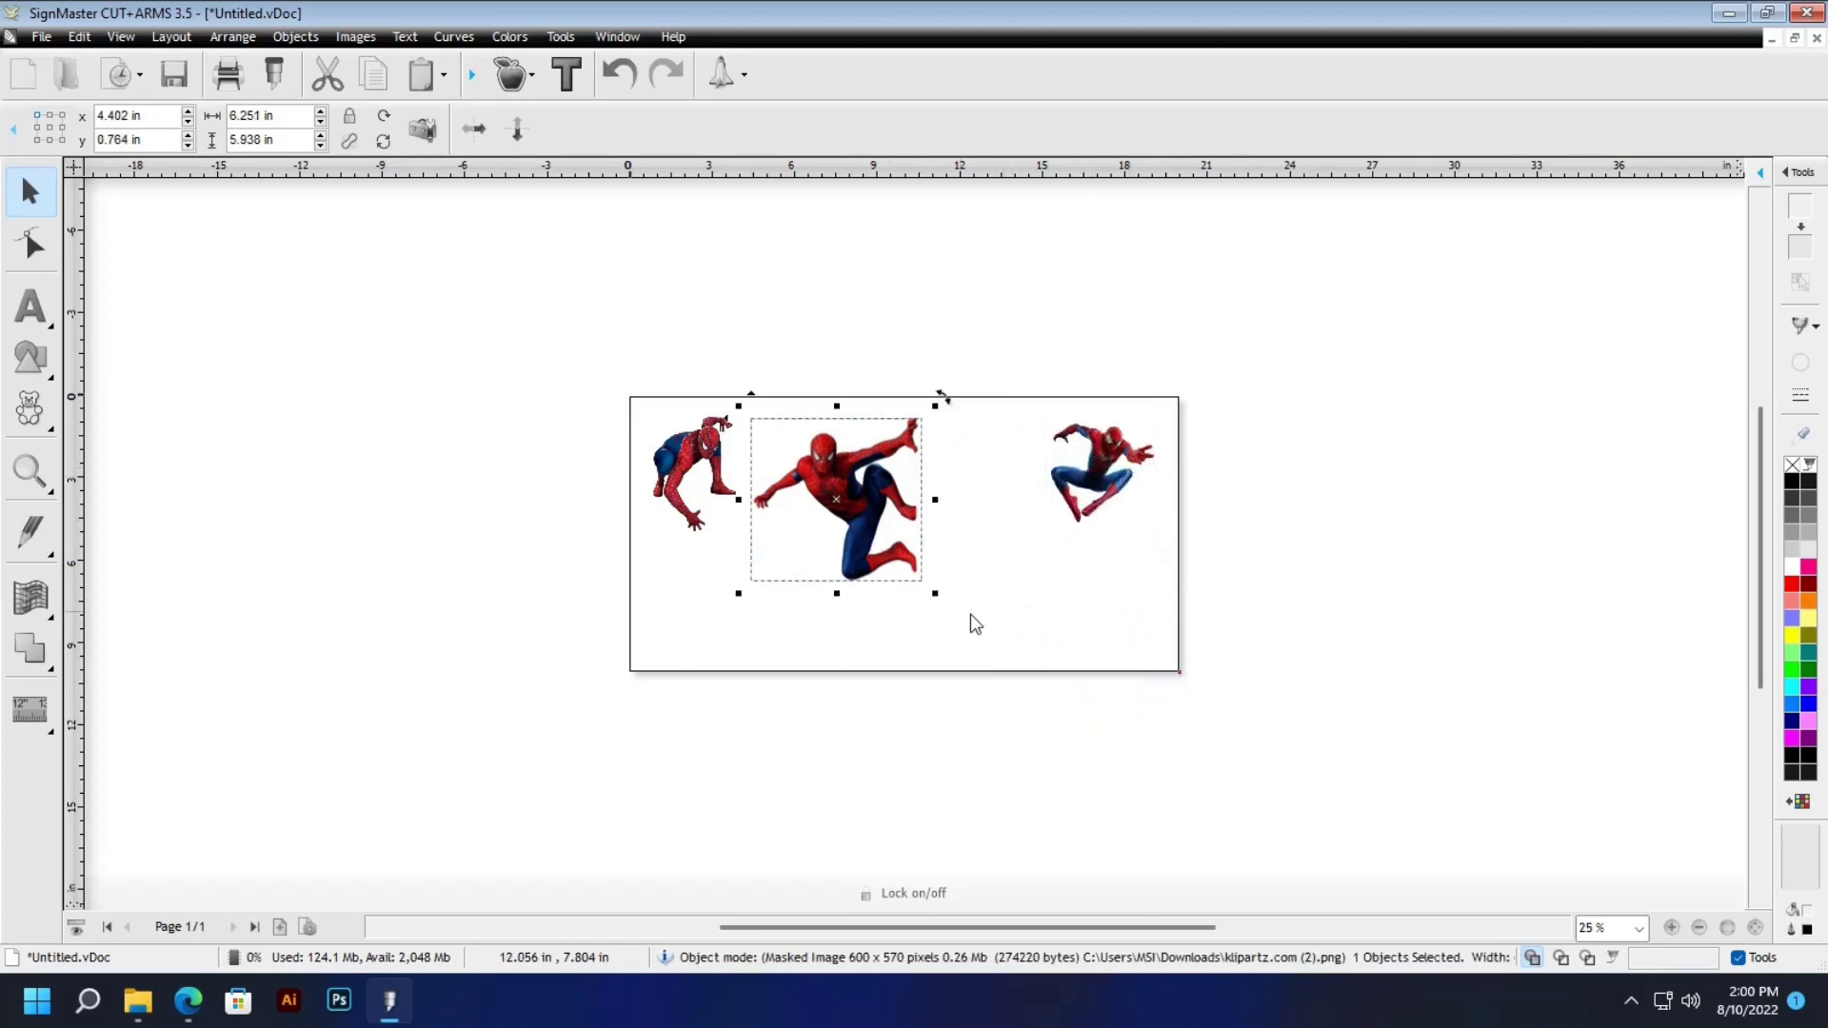
drag(935, 593, 850, 513)
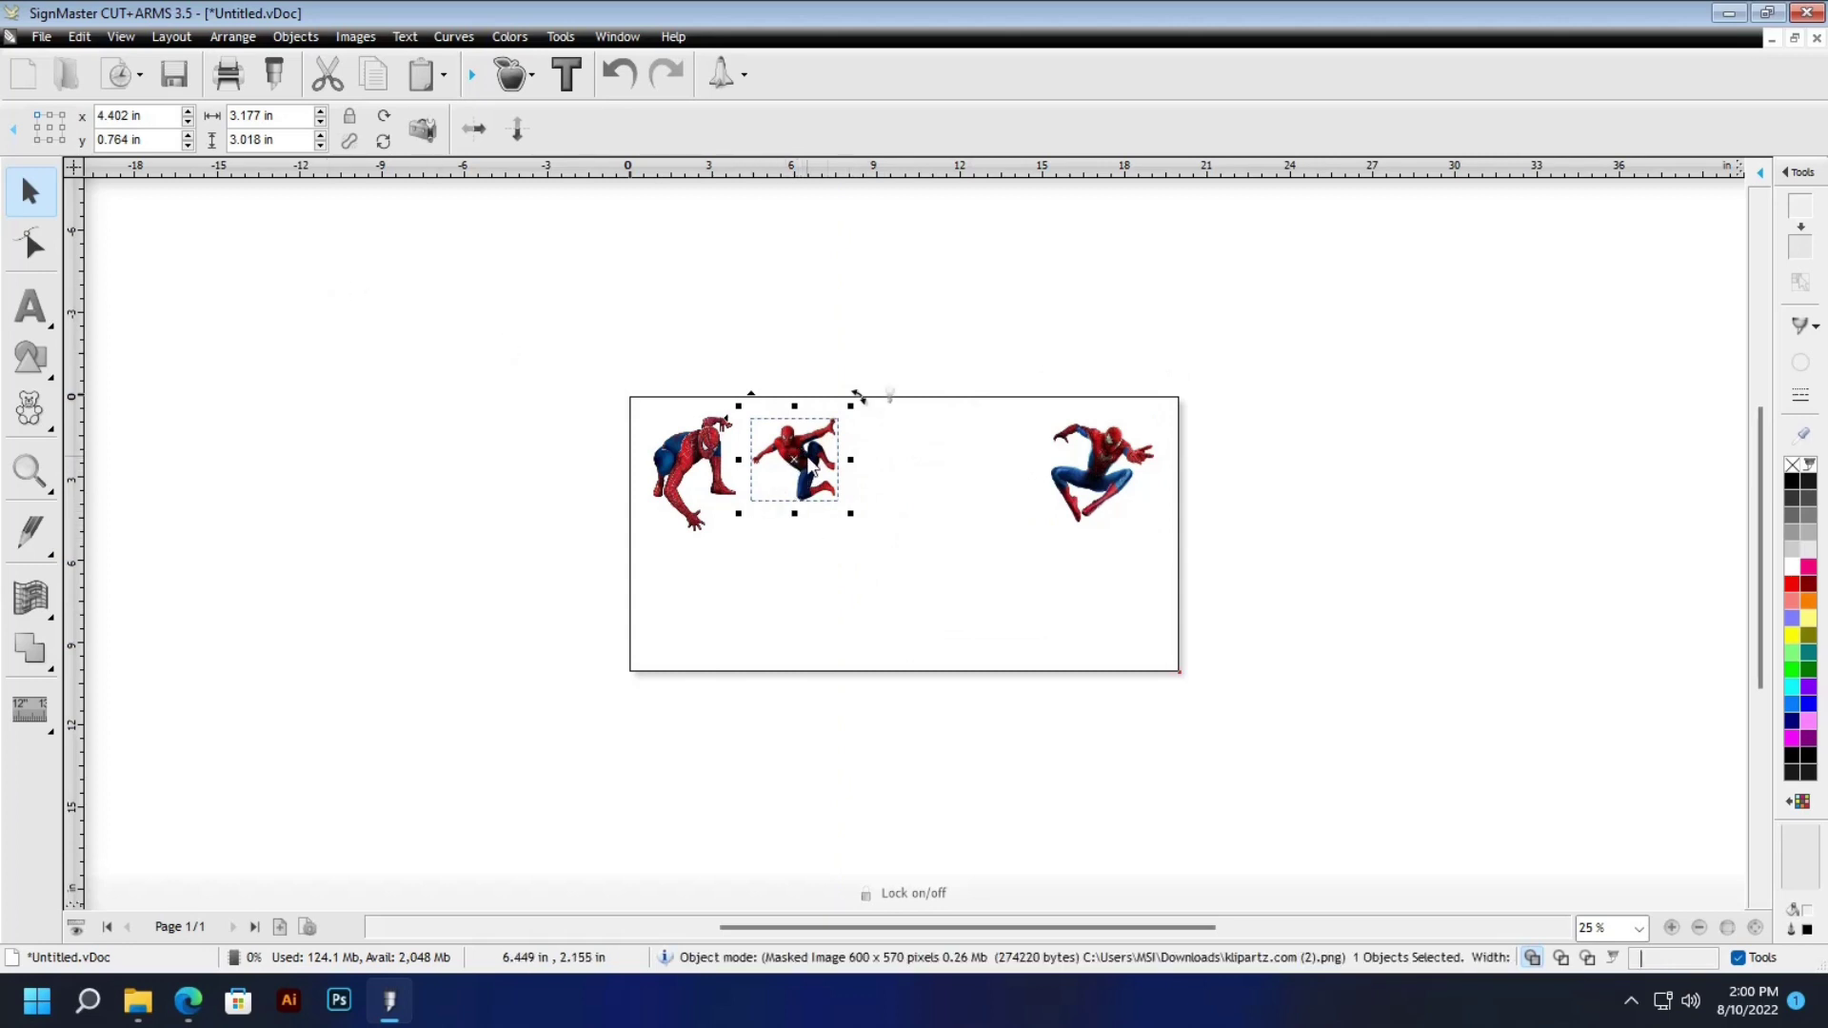
drag(798, 457, 997, 449)
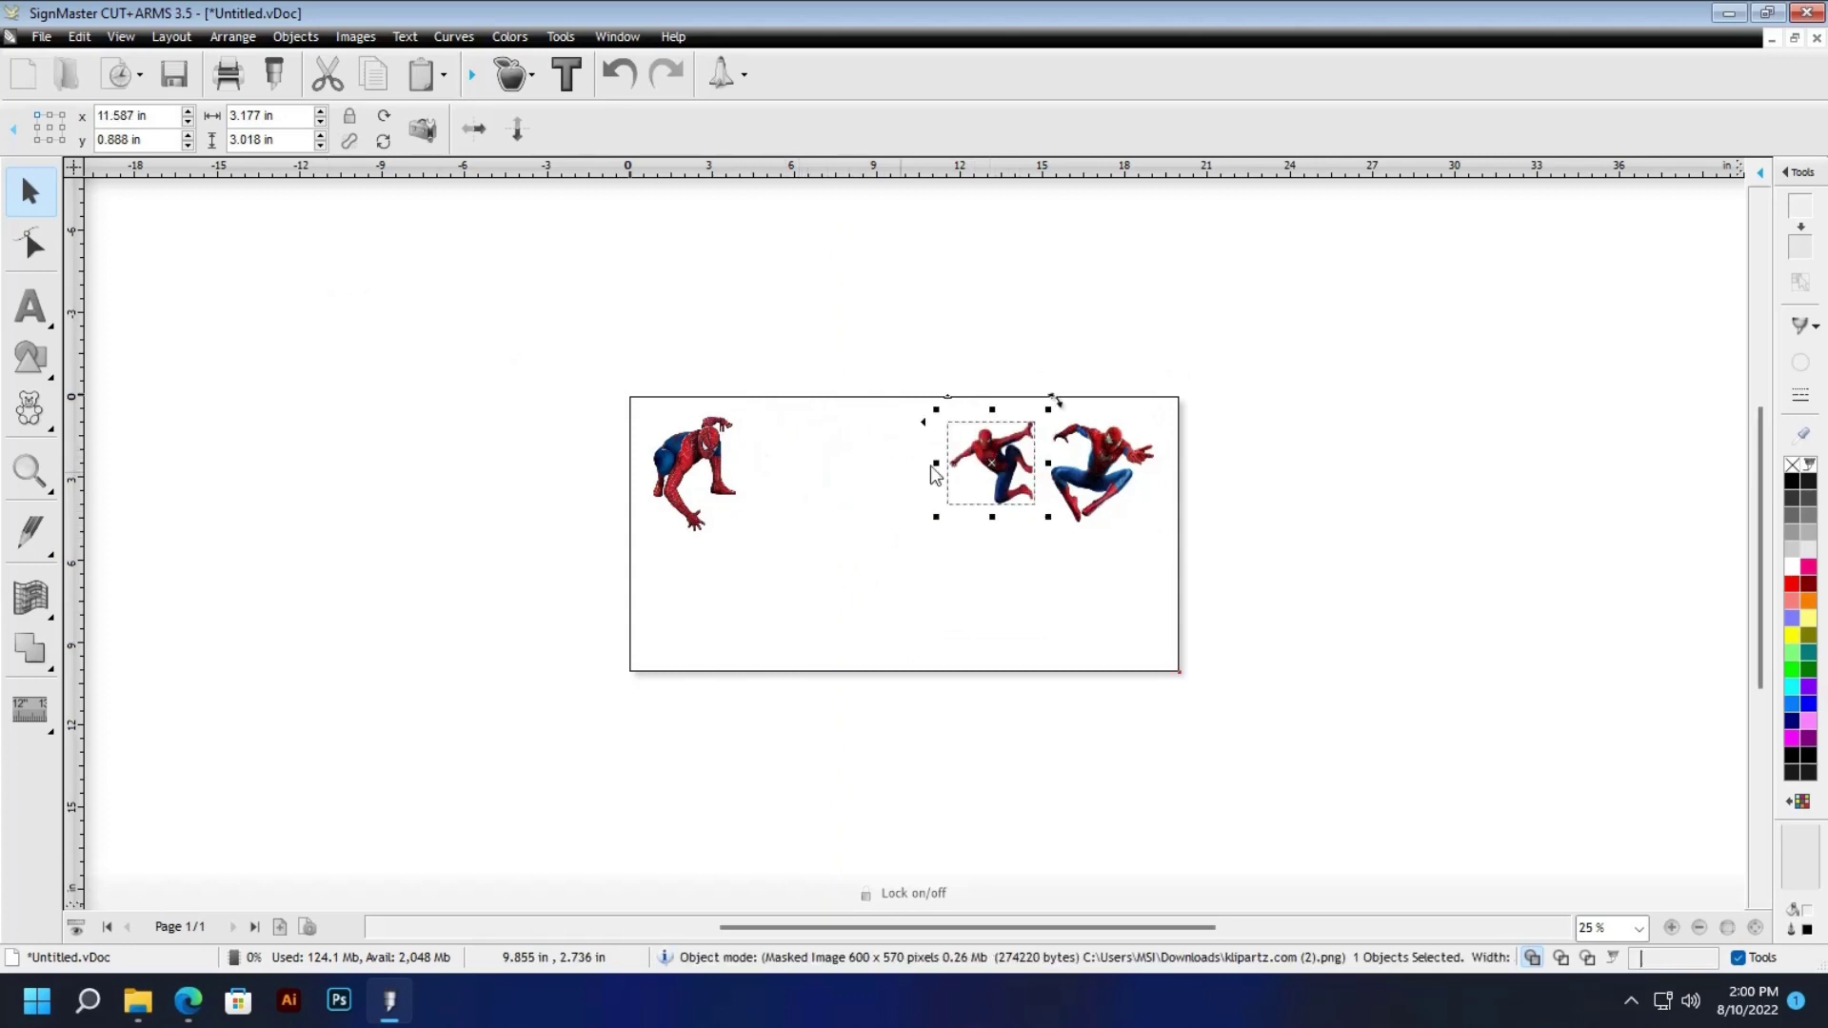
Scale the klipartz.com (3) image to about 2.61 × 3.58 in and move it to the left end of the image row
click(695, 473)
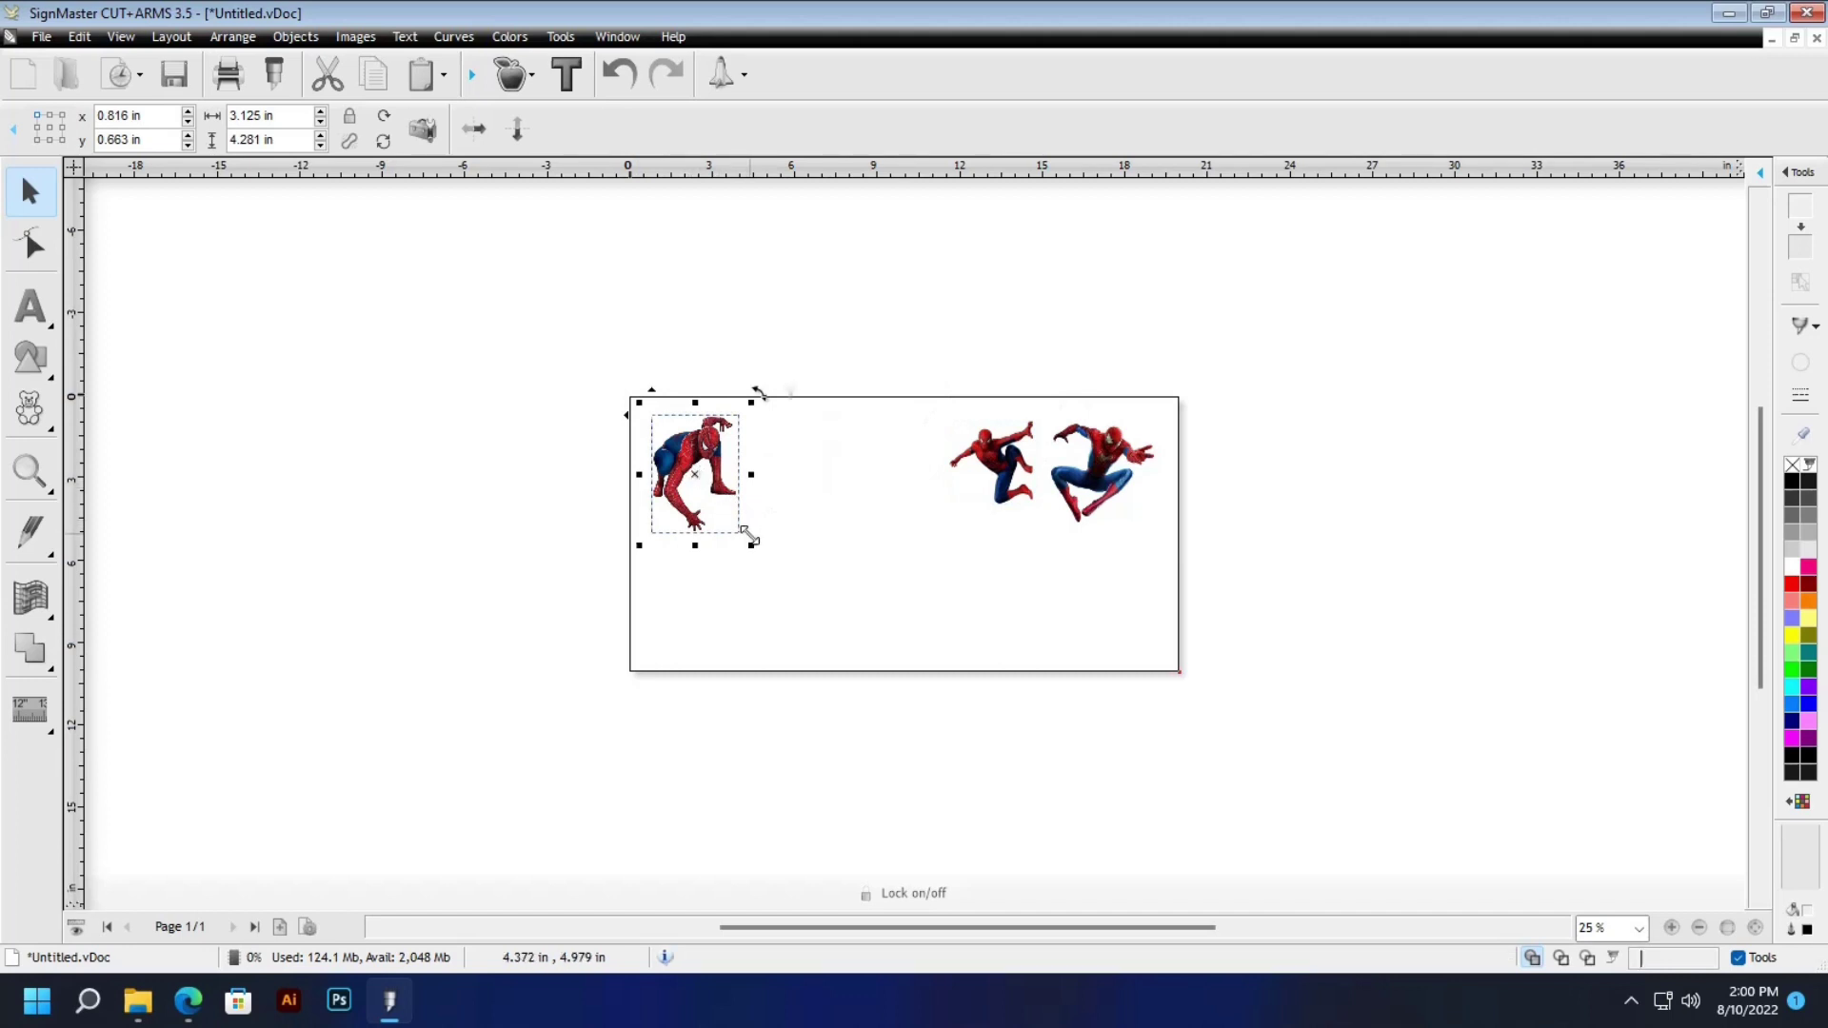
drag(751, 544, 723, 521)
drag(687, 460, 919, 464)
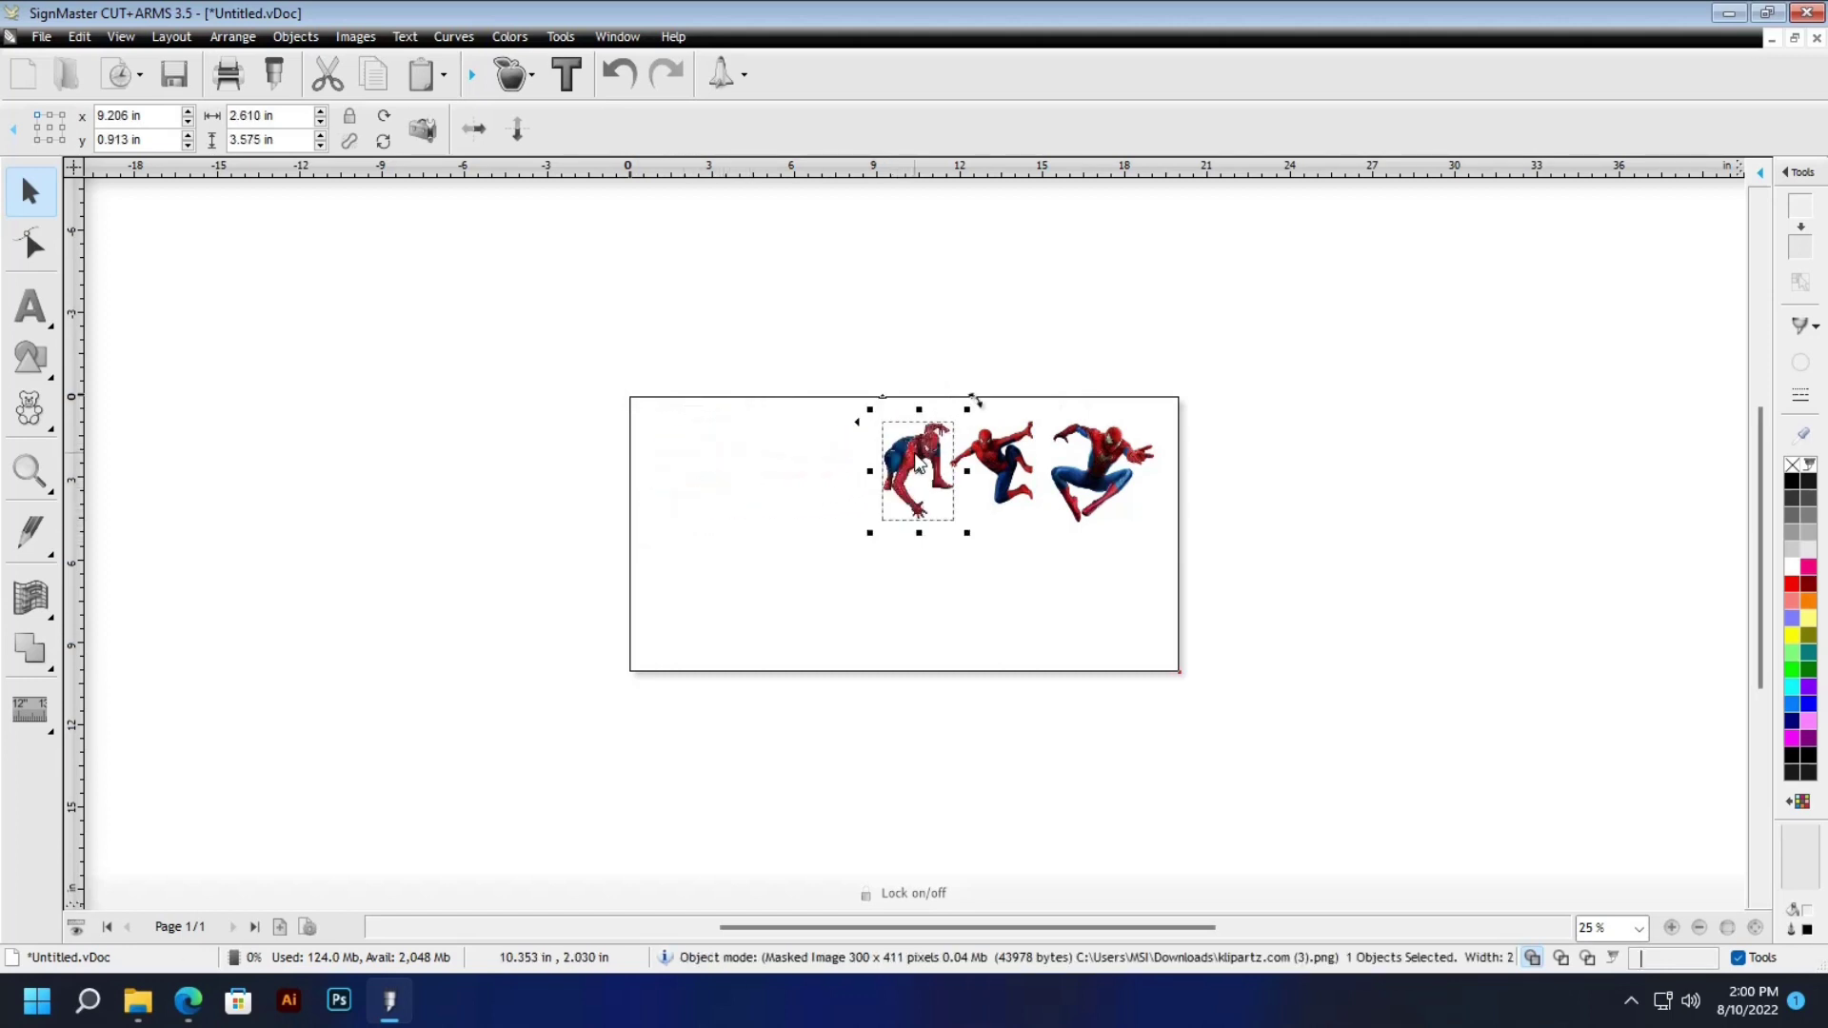
Select all three images and duplicate them as a second row directly below the first
drag(1177, 541, 830, 379)
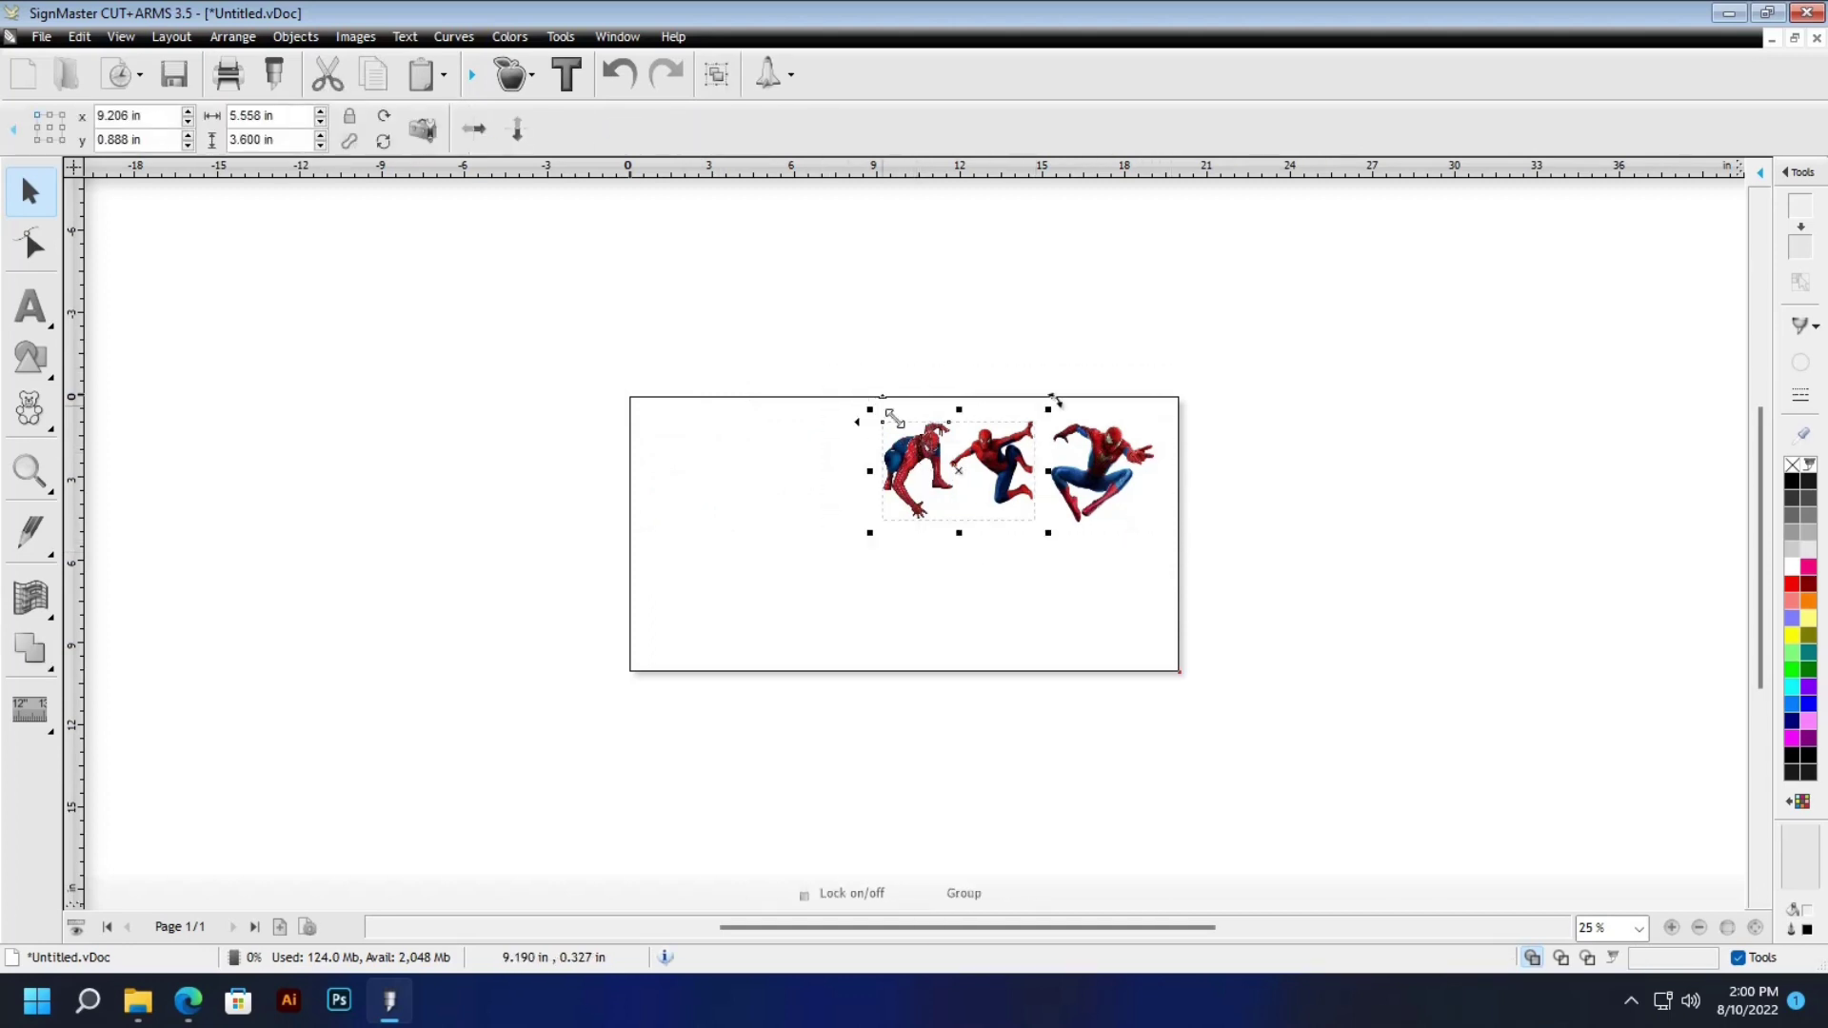
key(Escape)
drag(727, 305, 1215, 577)
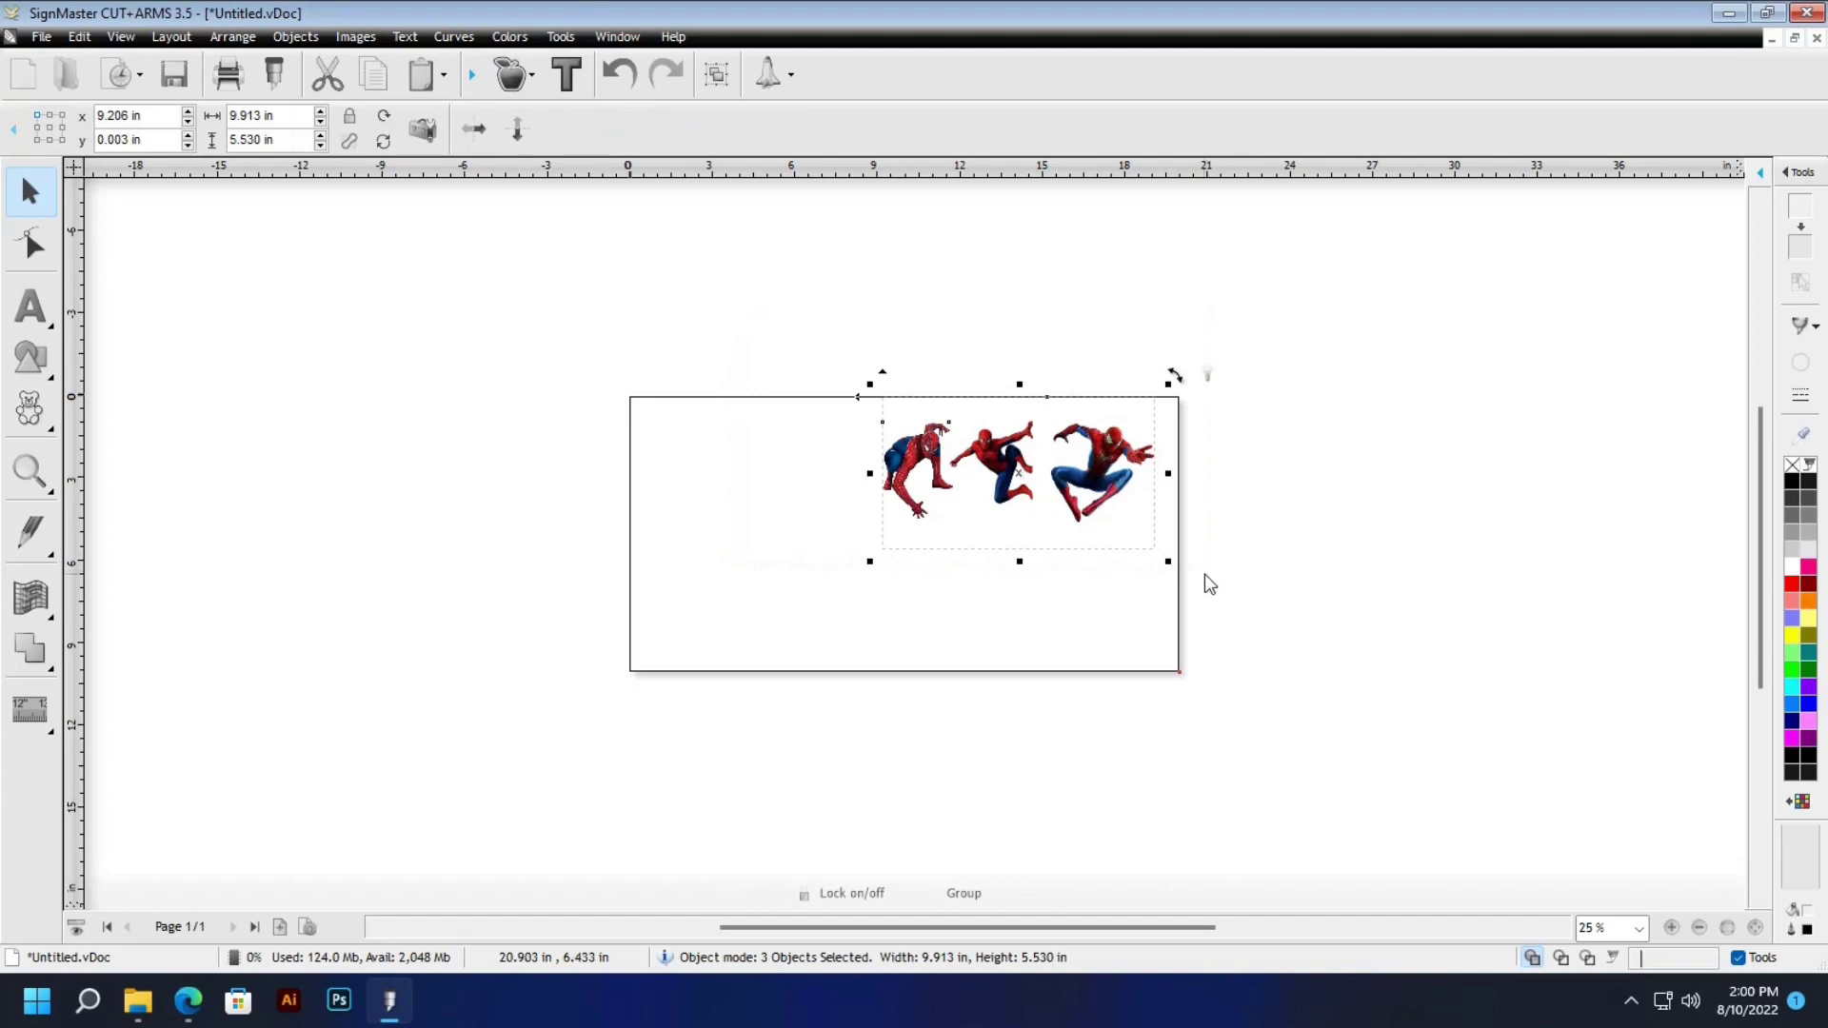
drag(1016, 474, 1003, 569)
click(1007, 706)
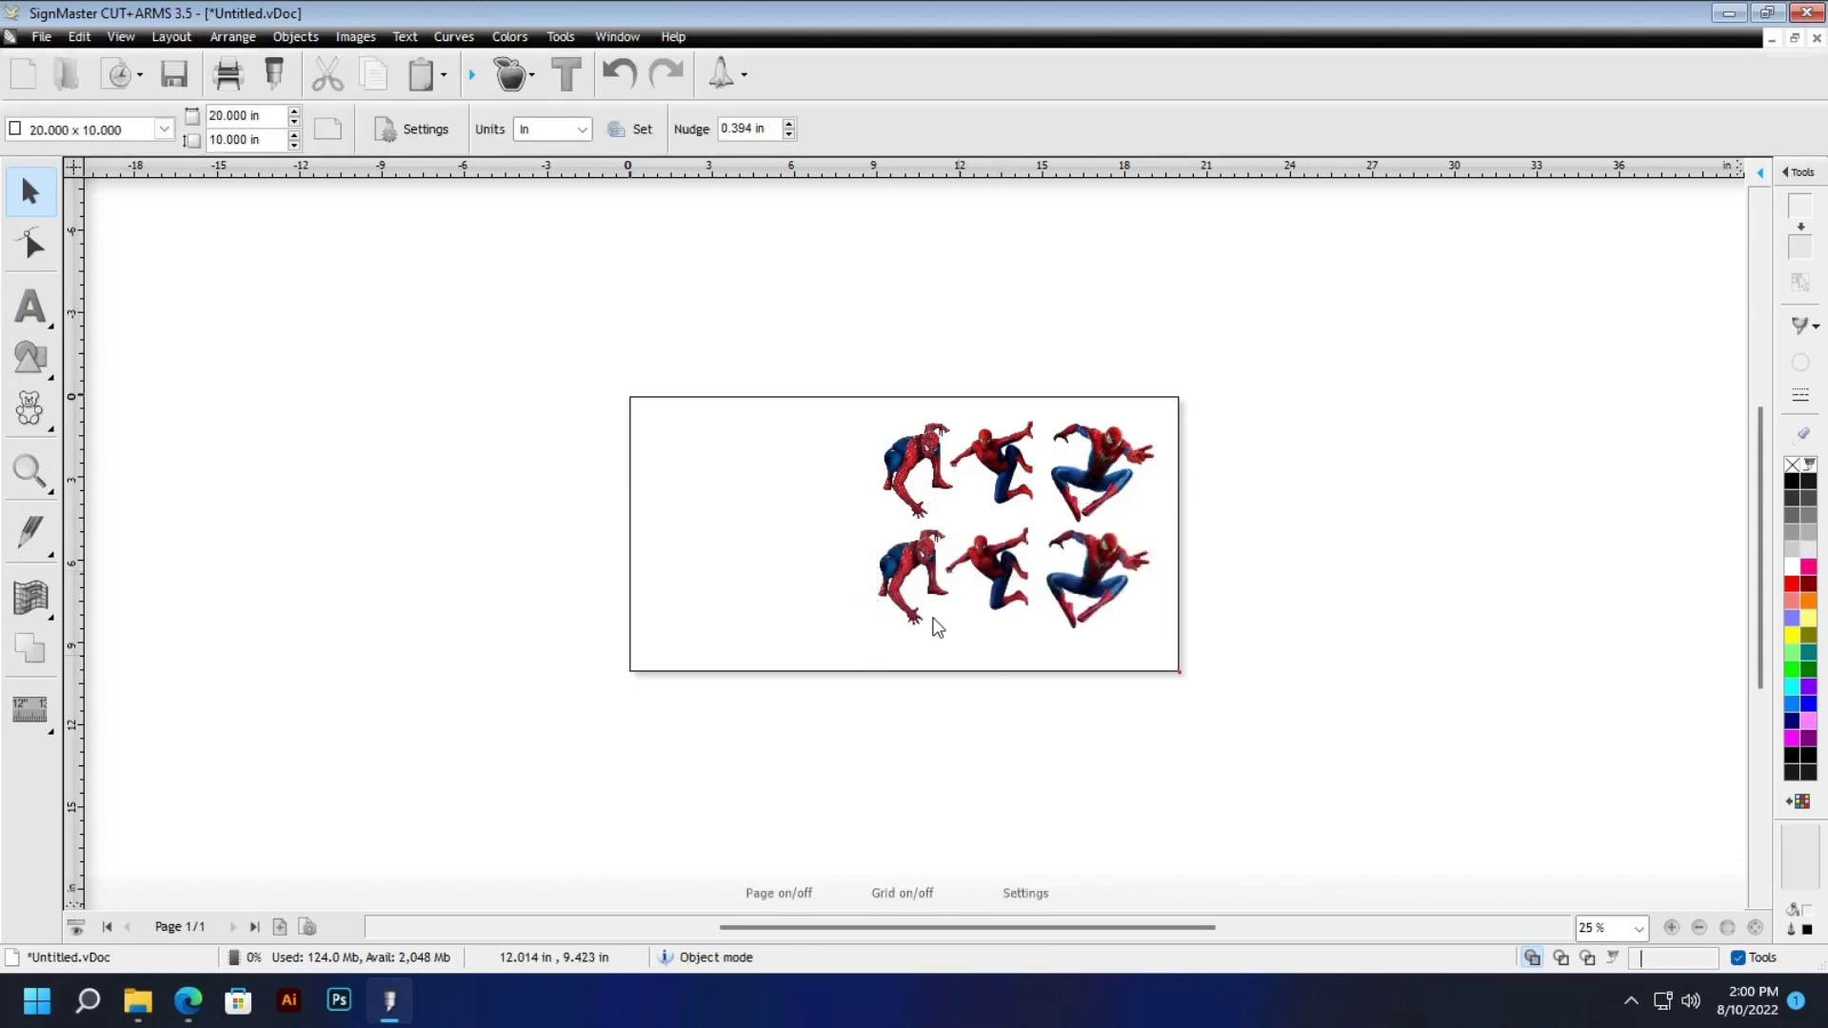
Nudge the four images in the two left columns slightly right, closer to the rightmost column
drag(780, 341, 1052, 671)
key(Right)
key(Right)
key(Right)
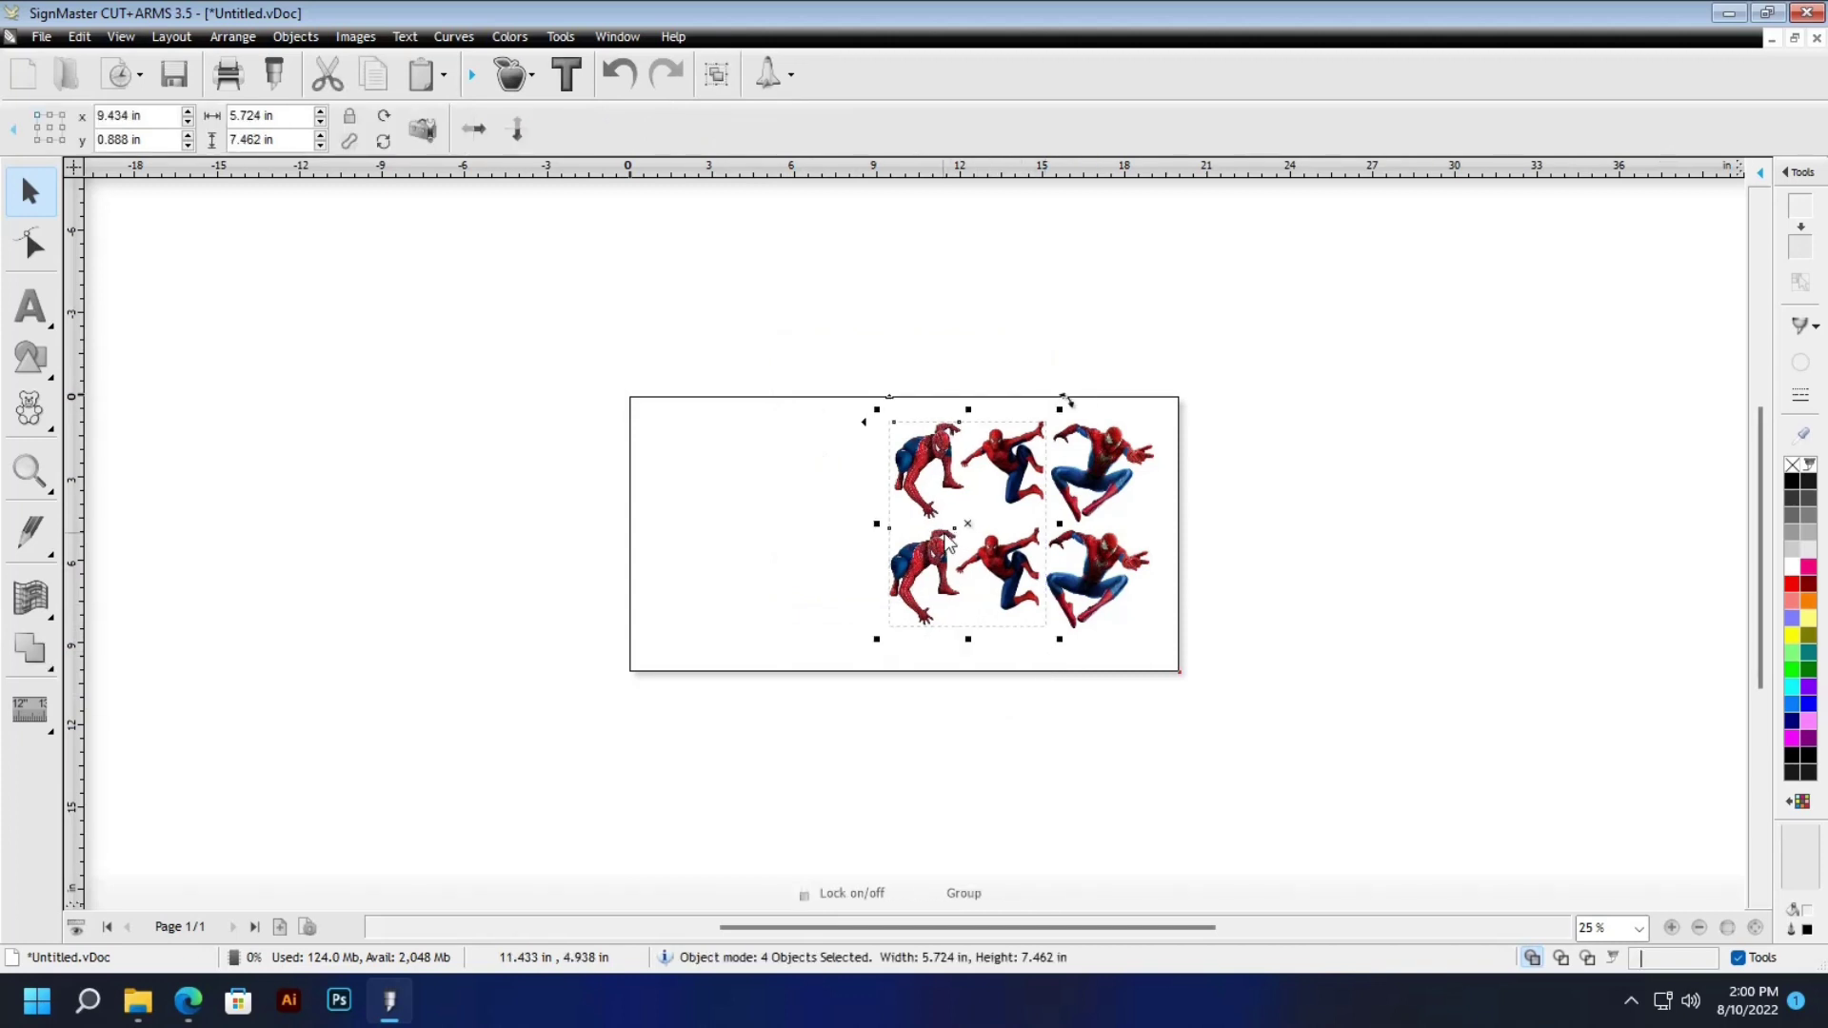
click(1032, 705)
Duplicate all six images into the page's left half and scale the copies down slightly so they clear the originals
drag(767, 307, 1209, 728)
drag(1022, 528, 771, 532)
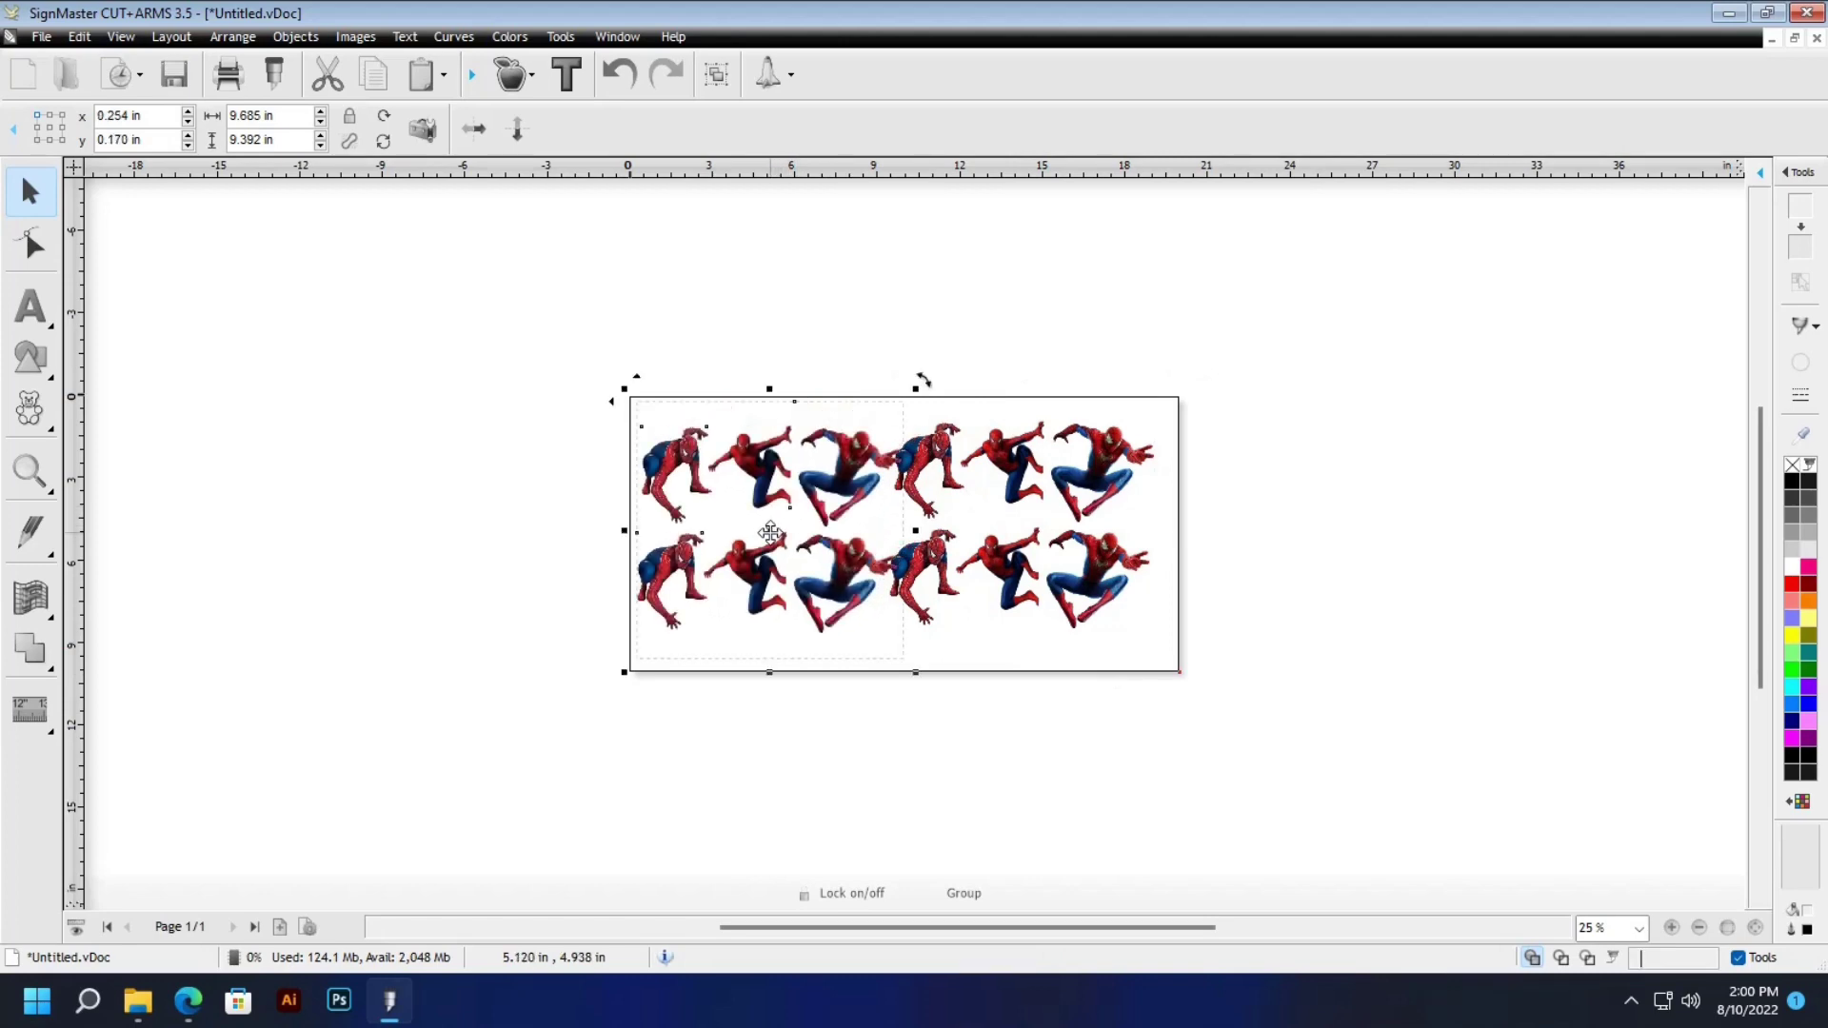
drag(907, 674, 869, 636)
click(765, 507)
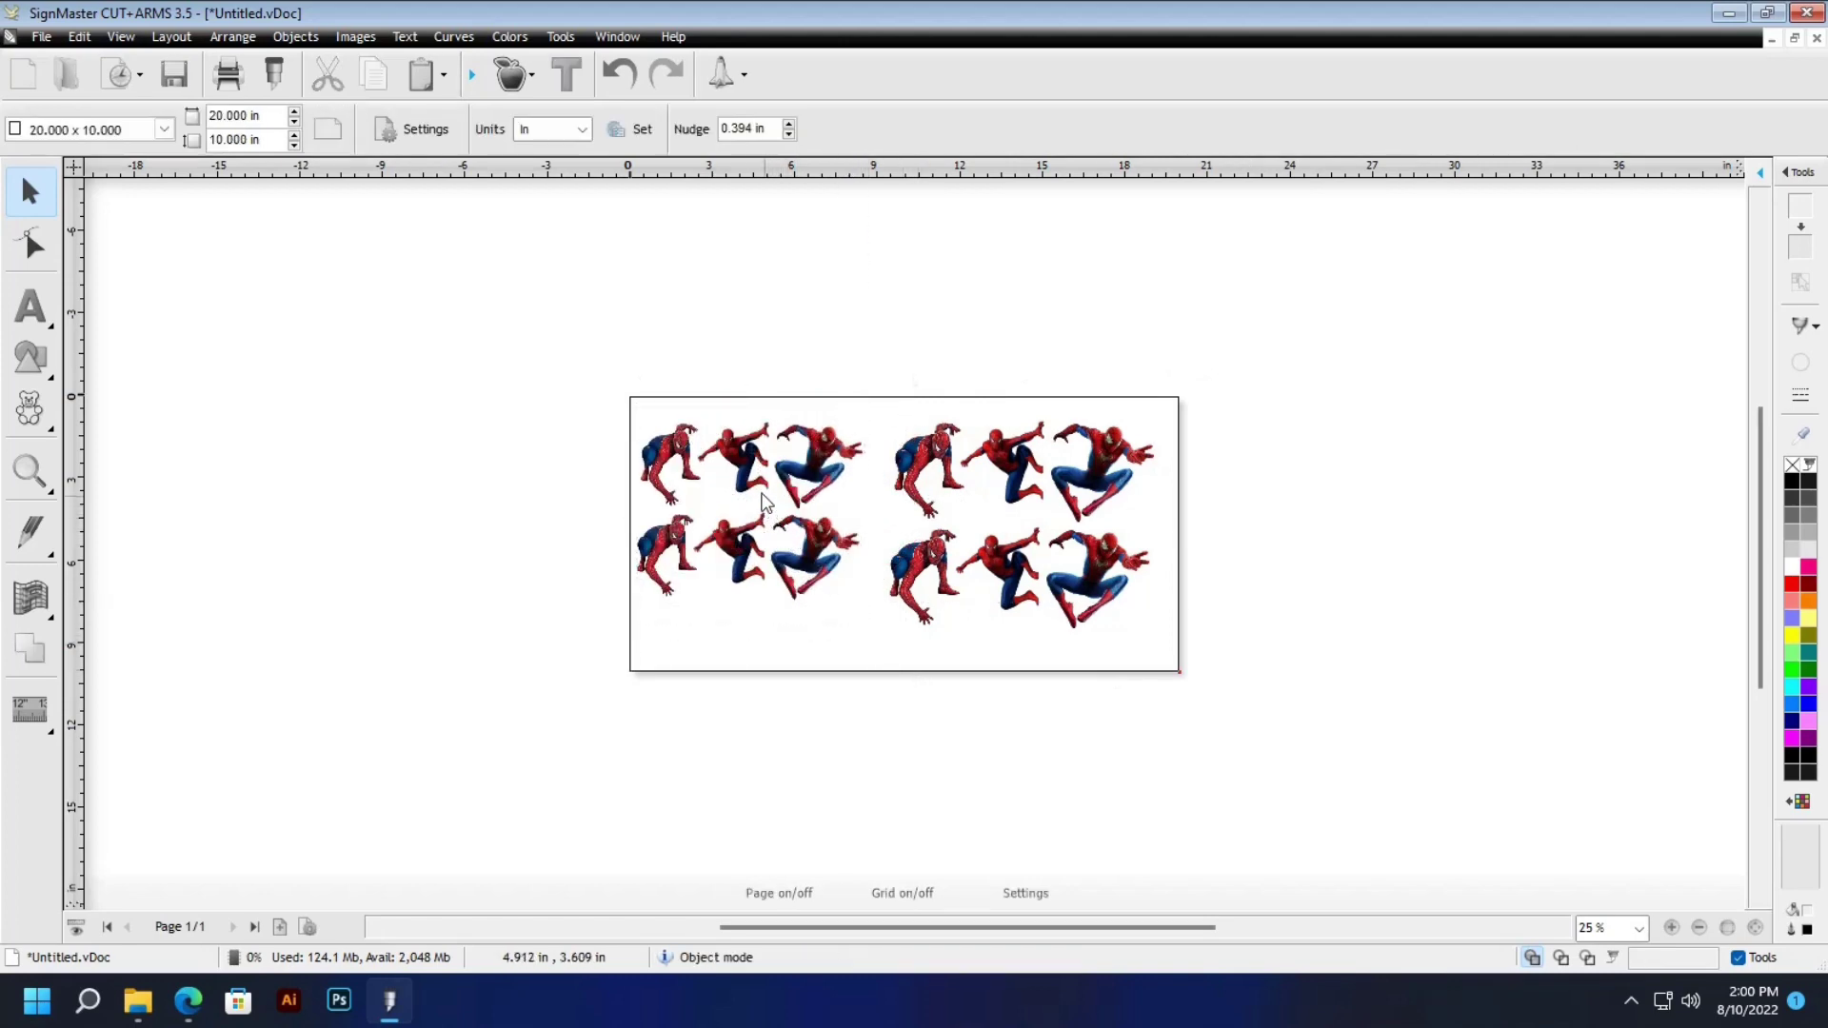
Select the six smaller images in the page's left half and move them right and down, close to the other six
drag(473, 344, 856, 634)
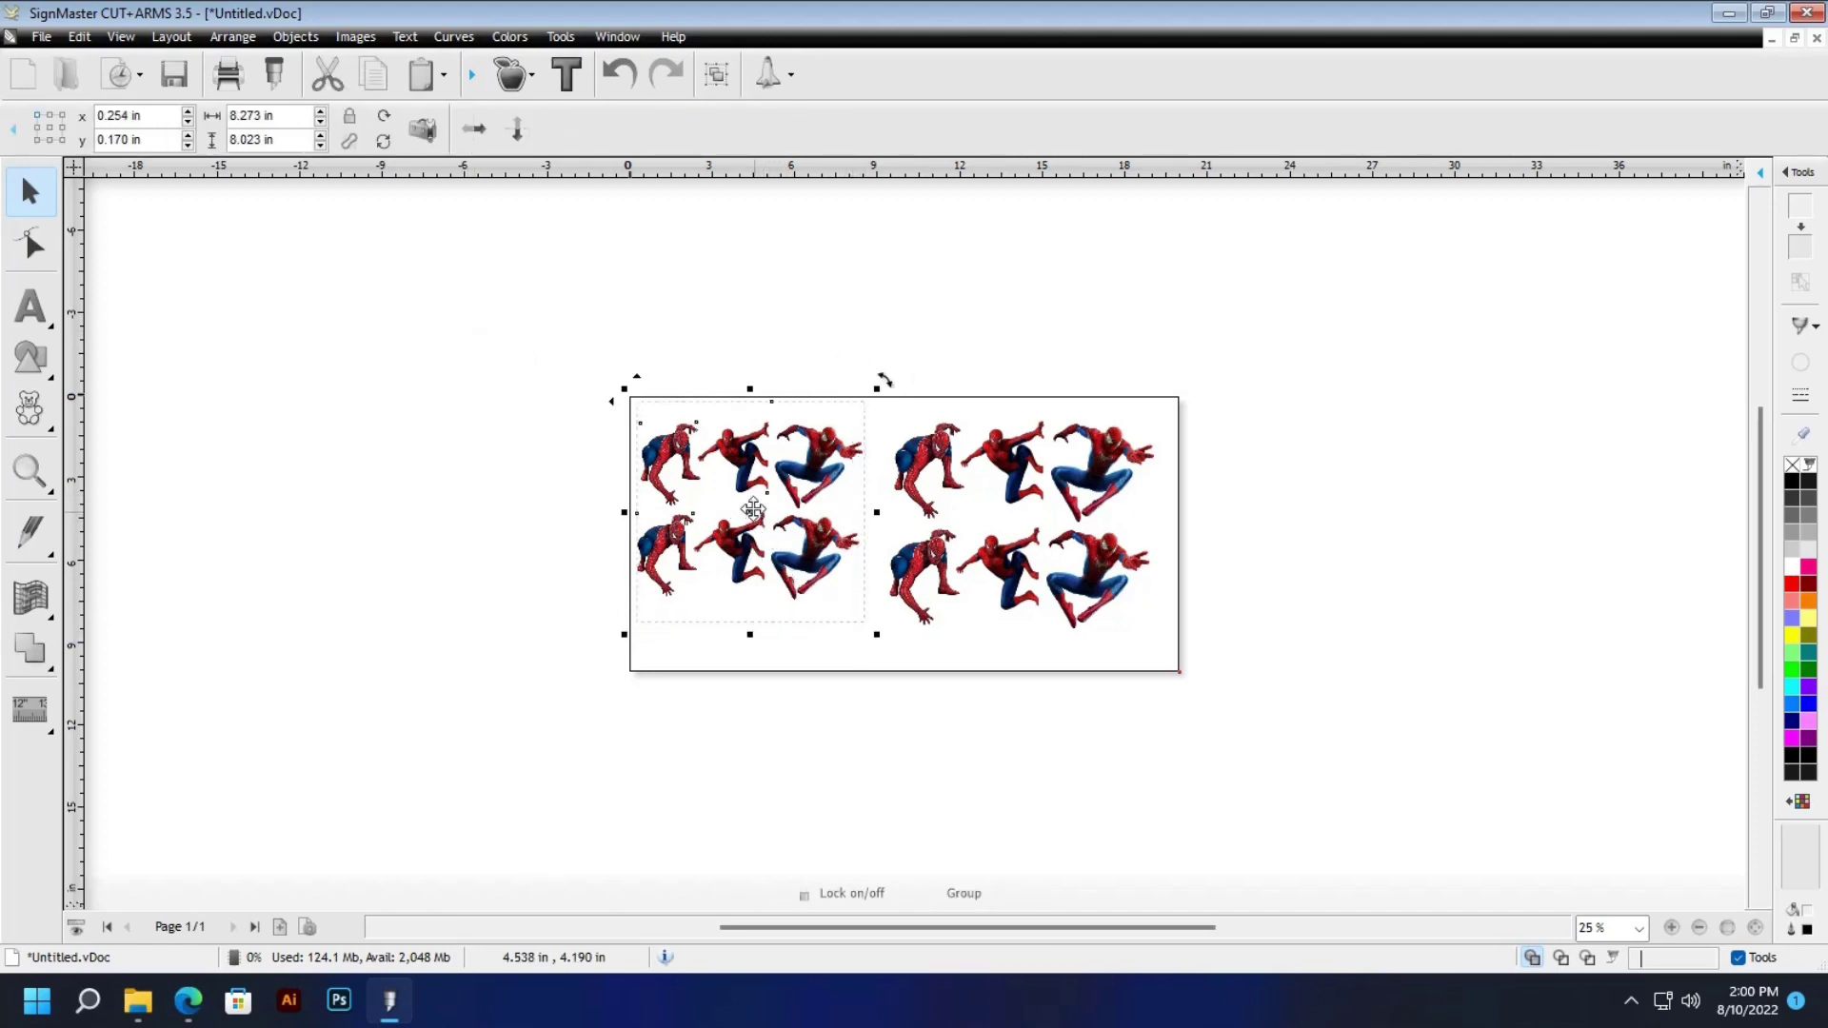
drag(756, 509, 780, 522)
click(855, 696)
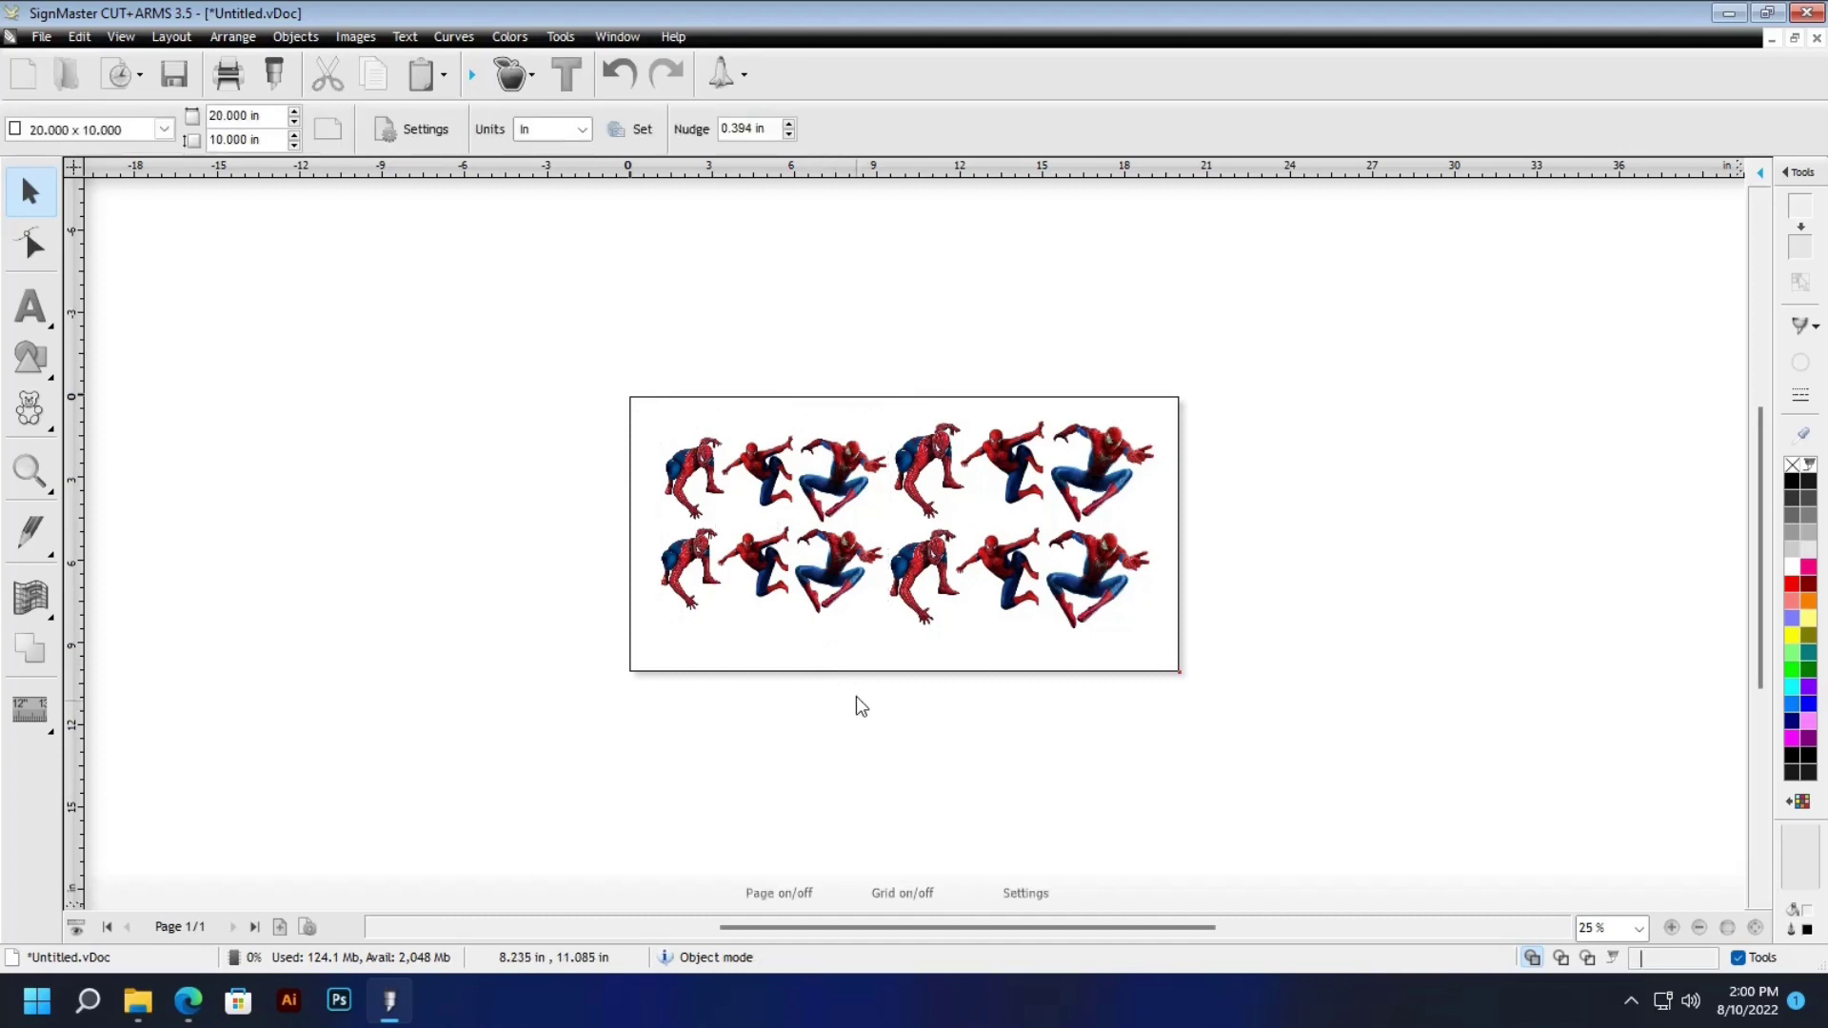
Select the six smaller images on the left of the page and group them
drag(488, 318, 900, 704)
right_click(770, 532)
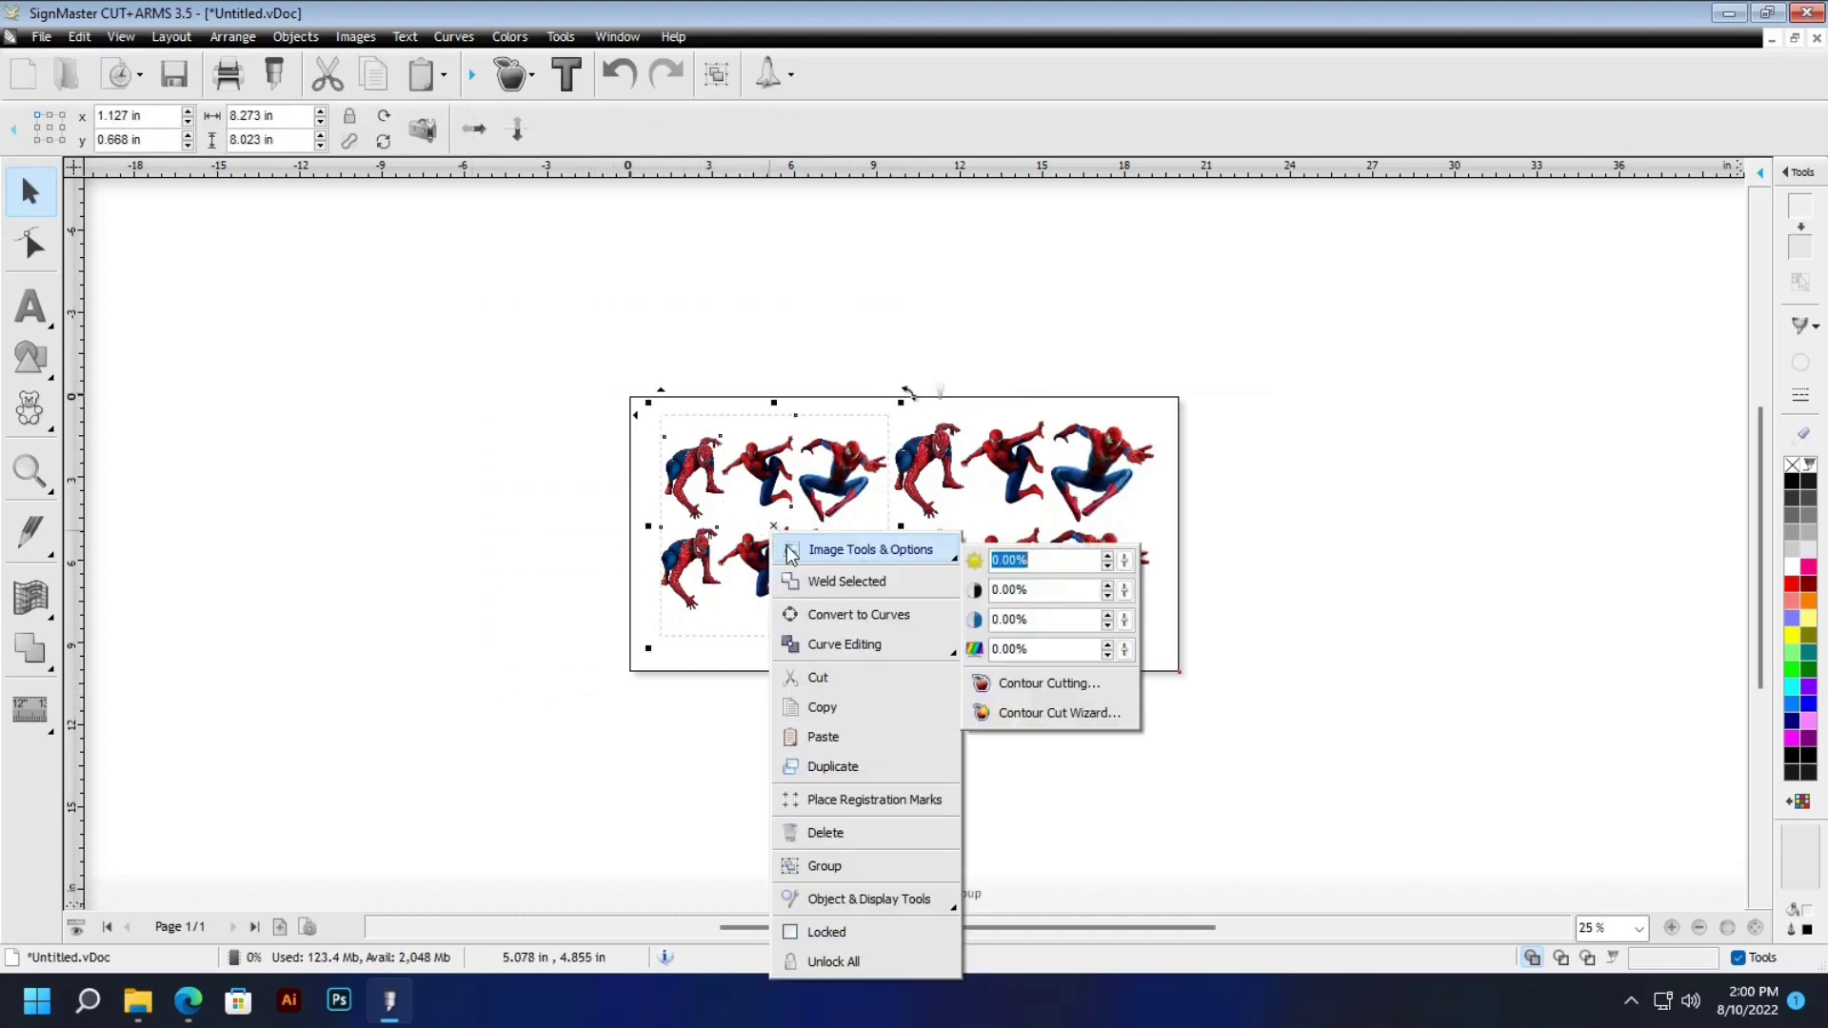
click(820, 866)
click(971, 742)
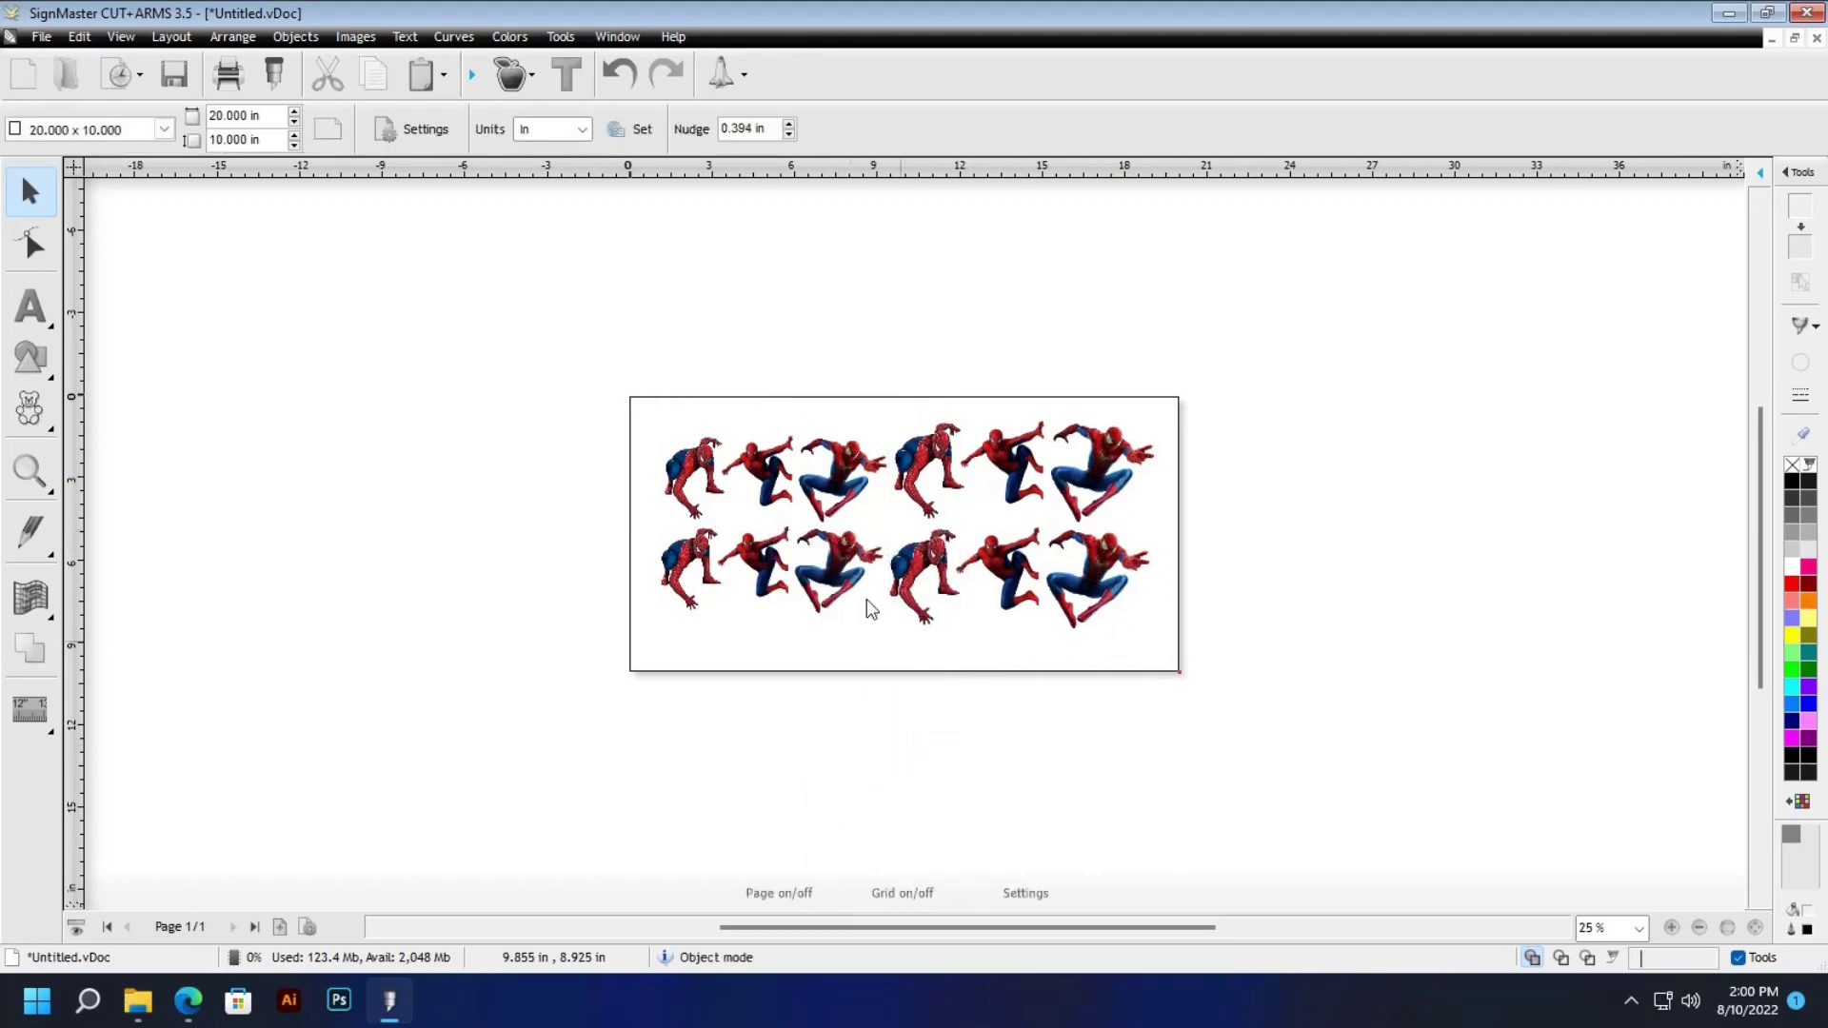
Move the left image group off the page and back beside the right-hand images
click(779, 514)
drag(782, 507, 439, 393)
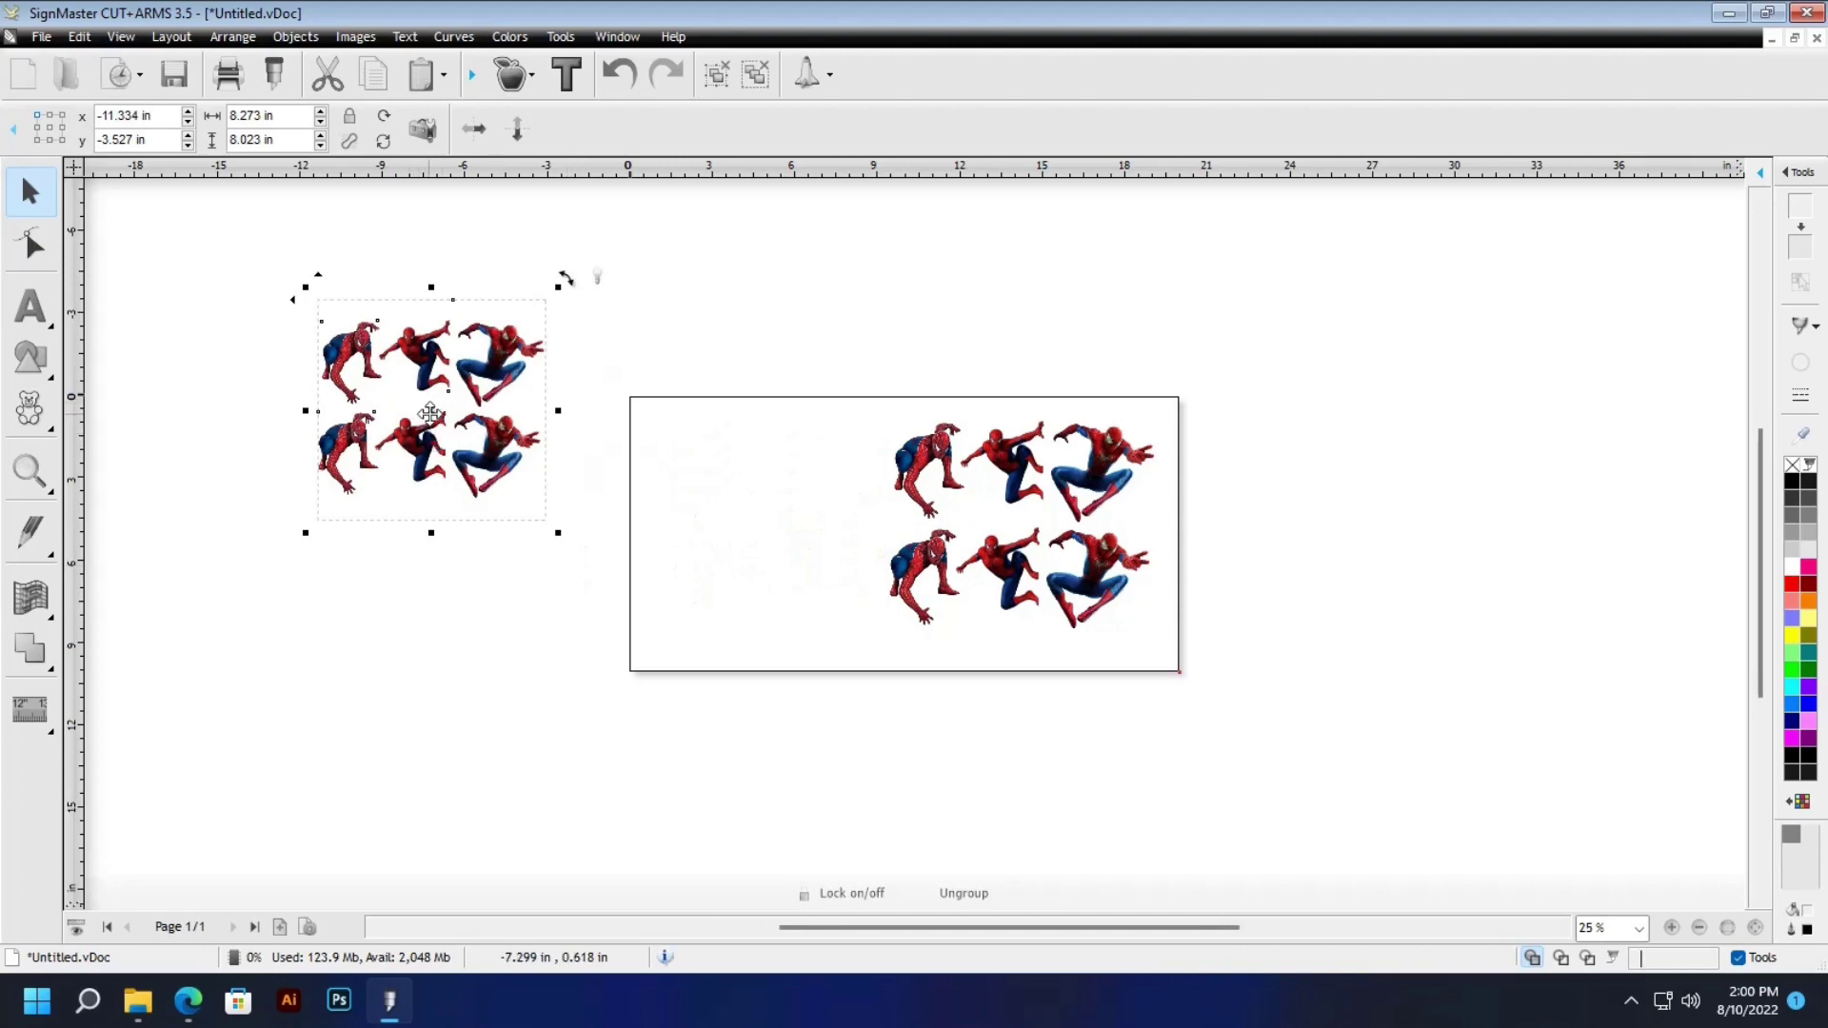
drag(424, 416, 775, 533)
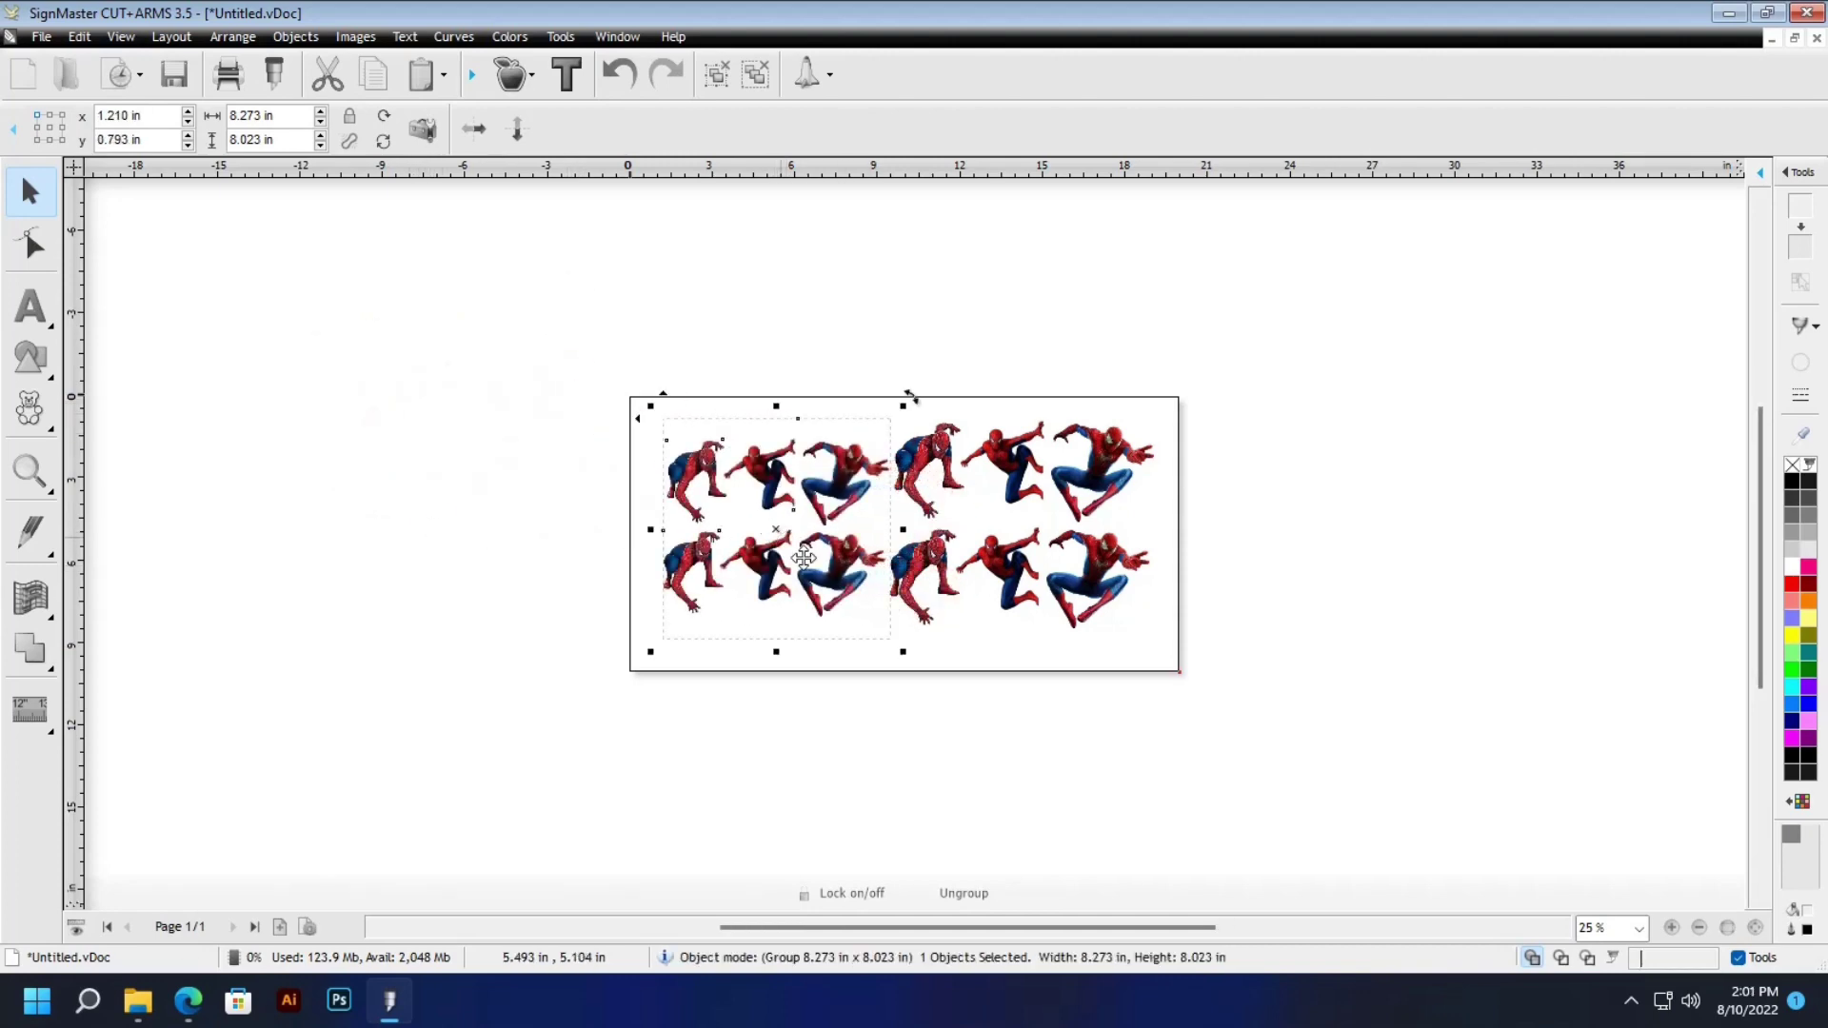
key(Escape)
Scale the six right-hand images down together to about 9.10 × 8.83 in and group them
drag(872, 361, 1180, 682)
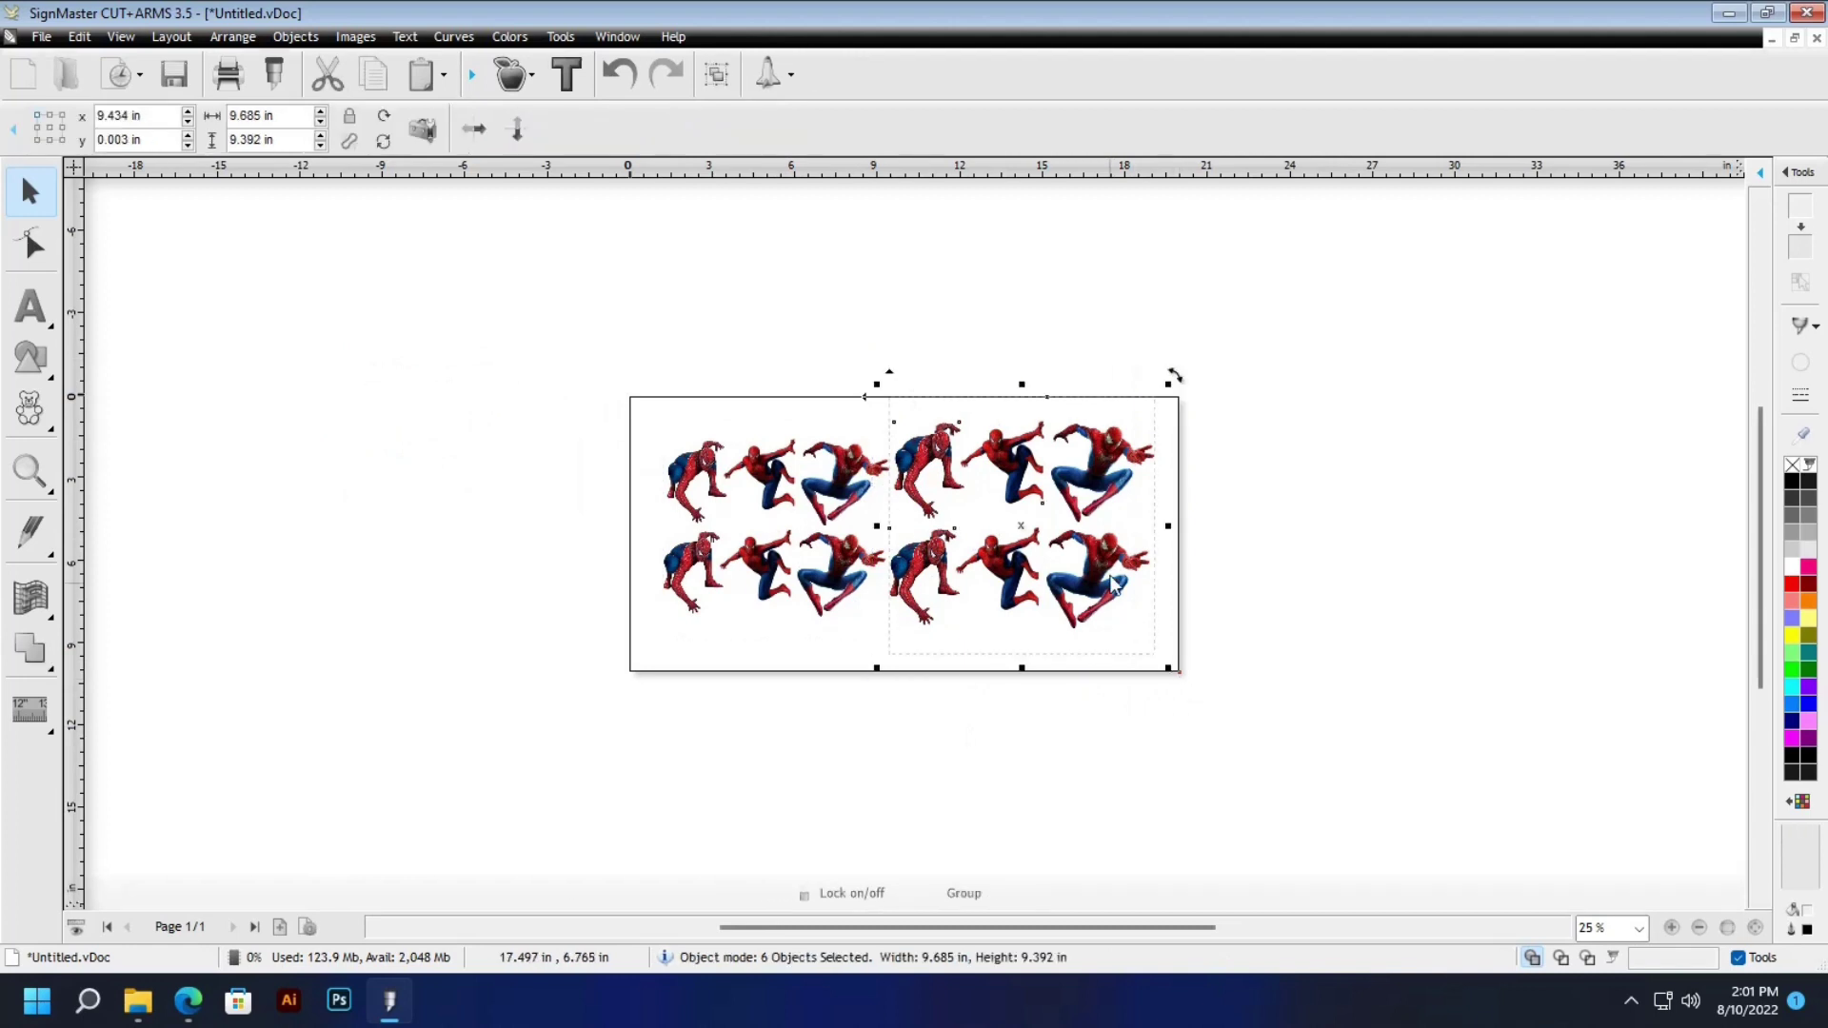
drag(1156, 383, 1152, 399)
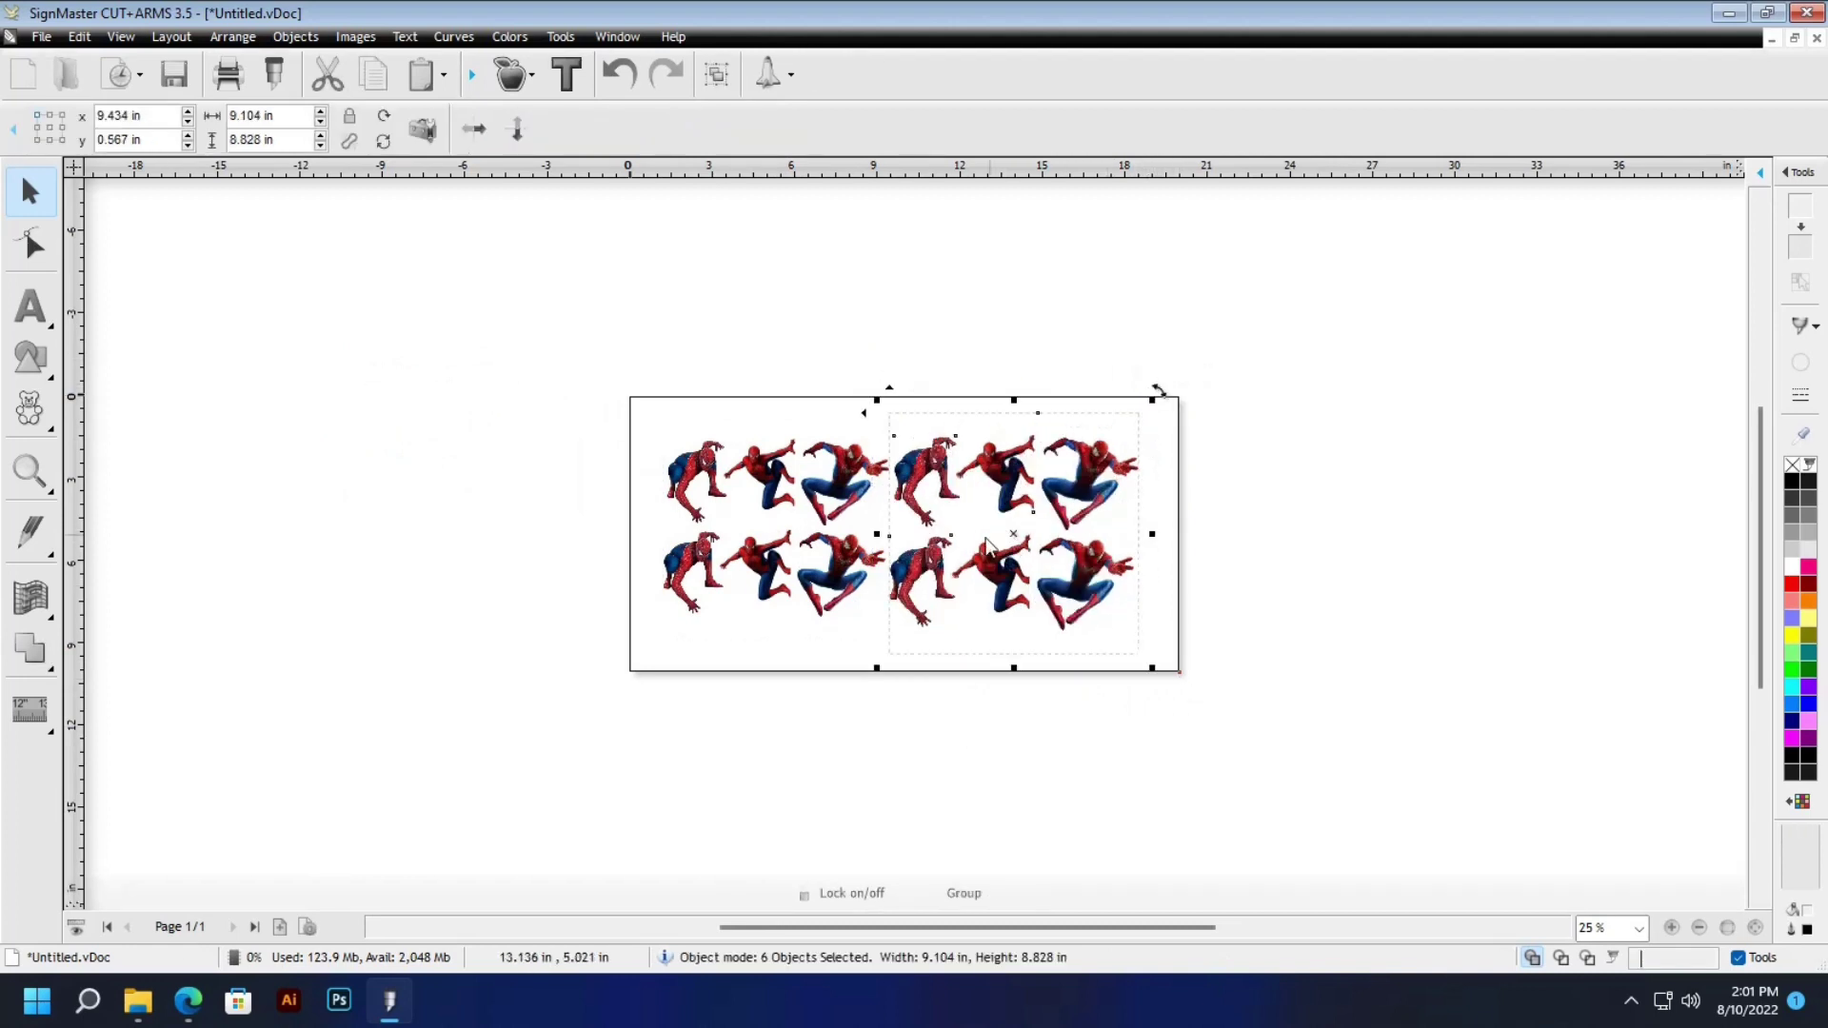
right_click(1017, 533)
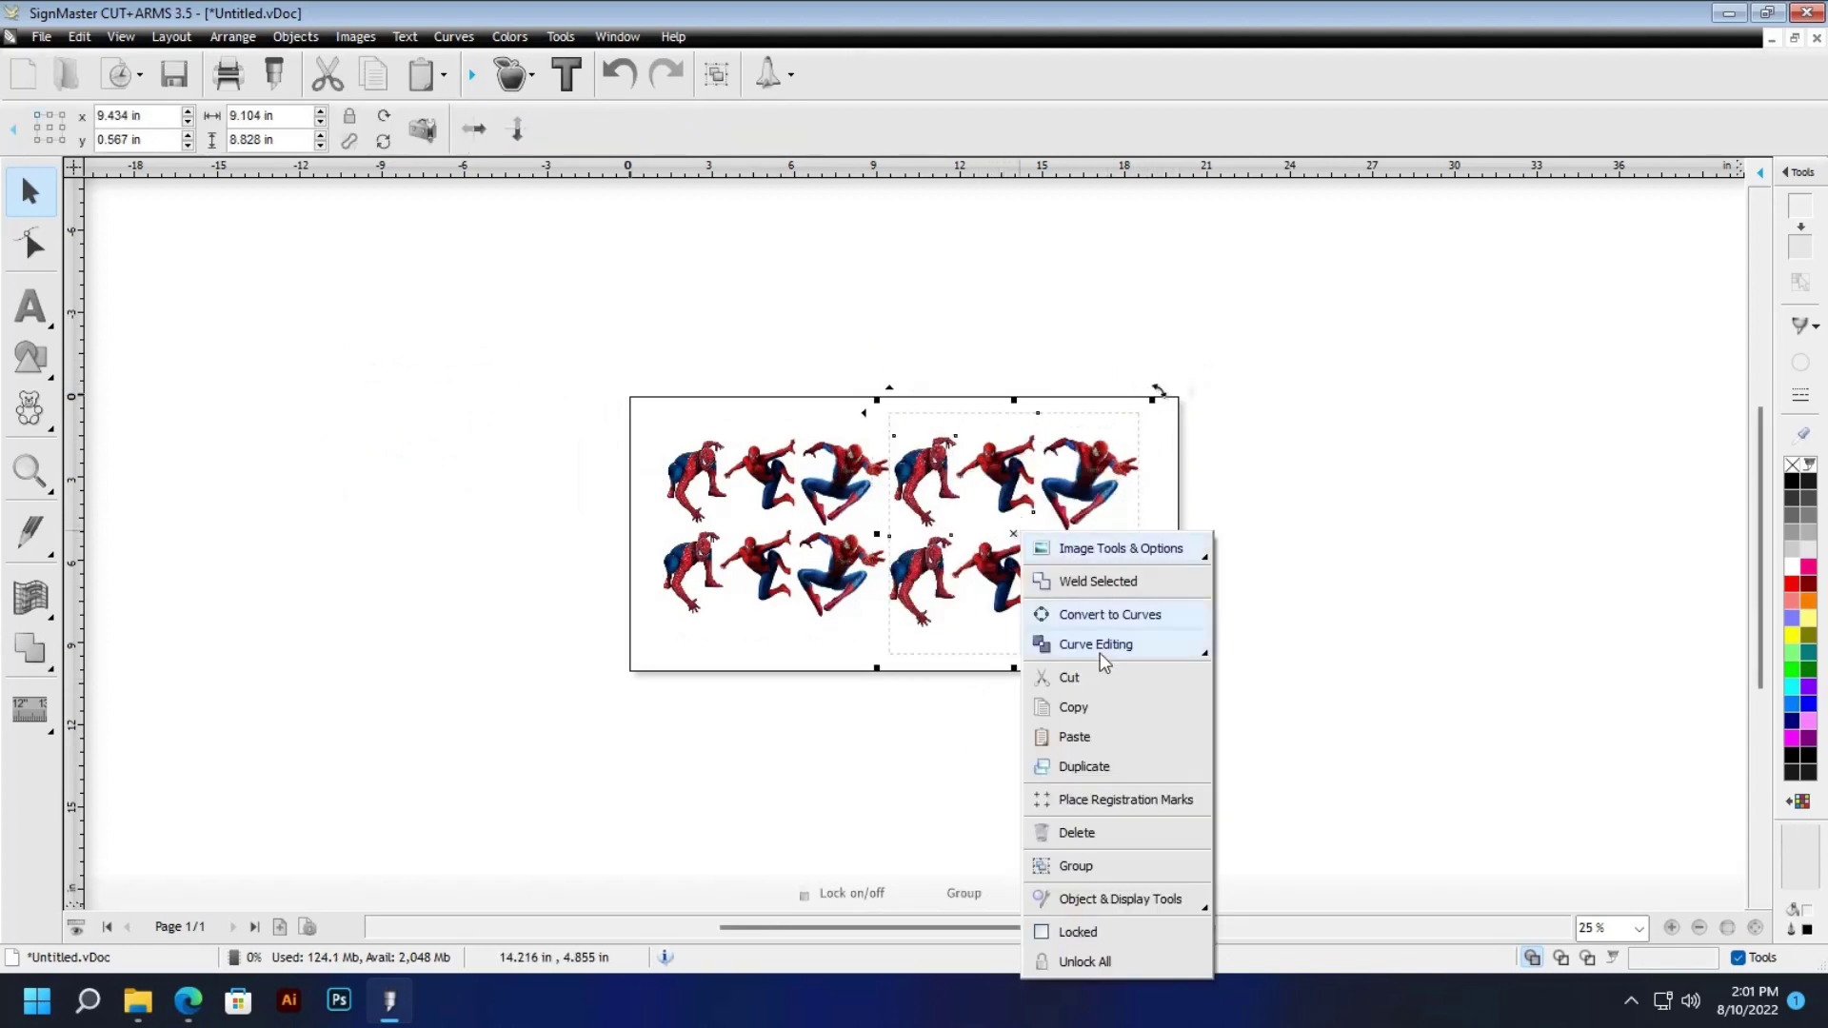
click(1101, 865)
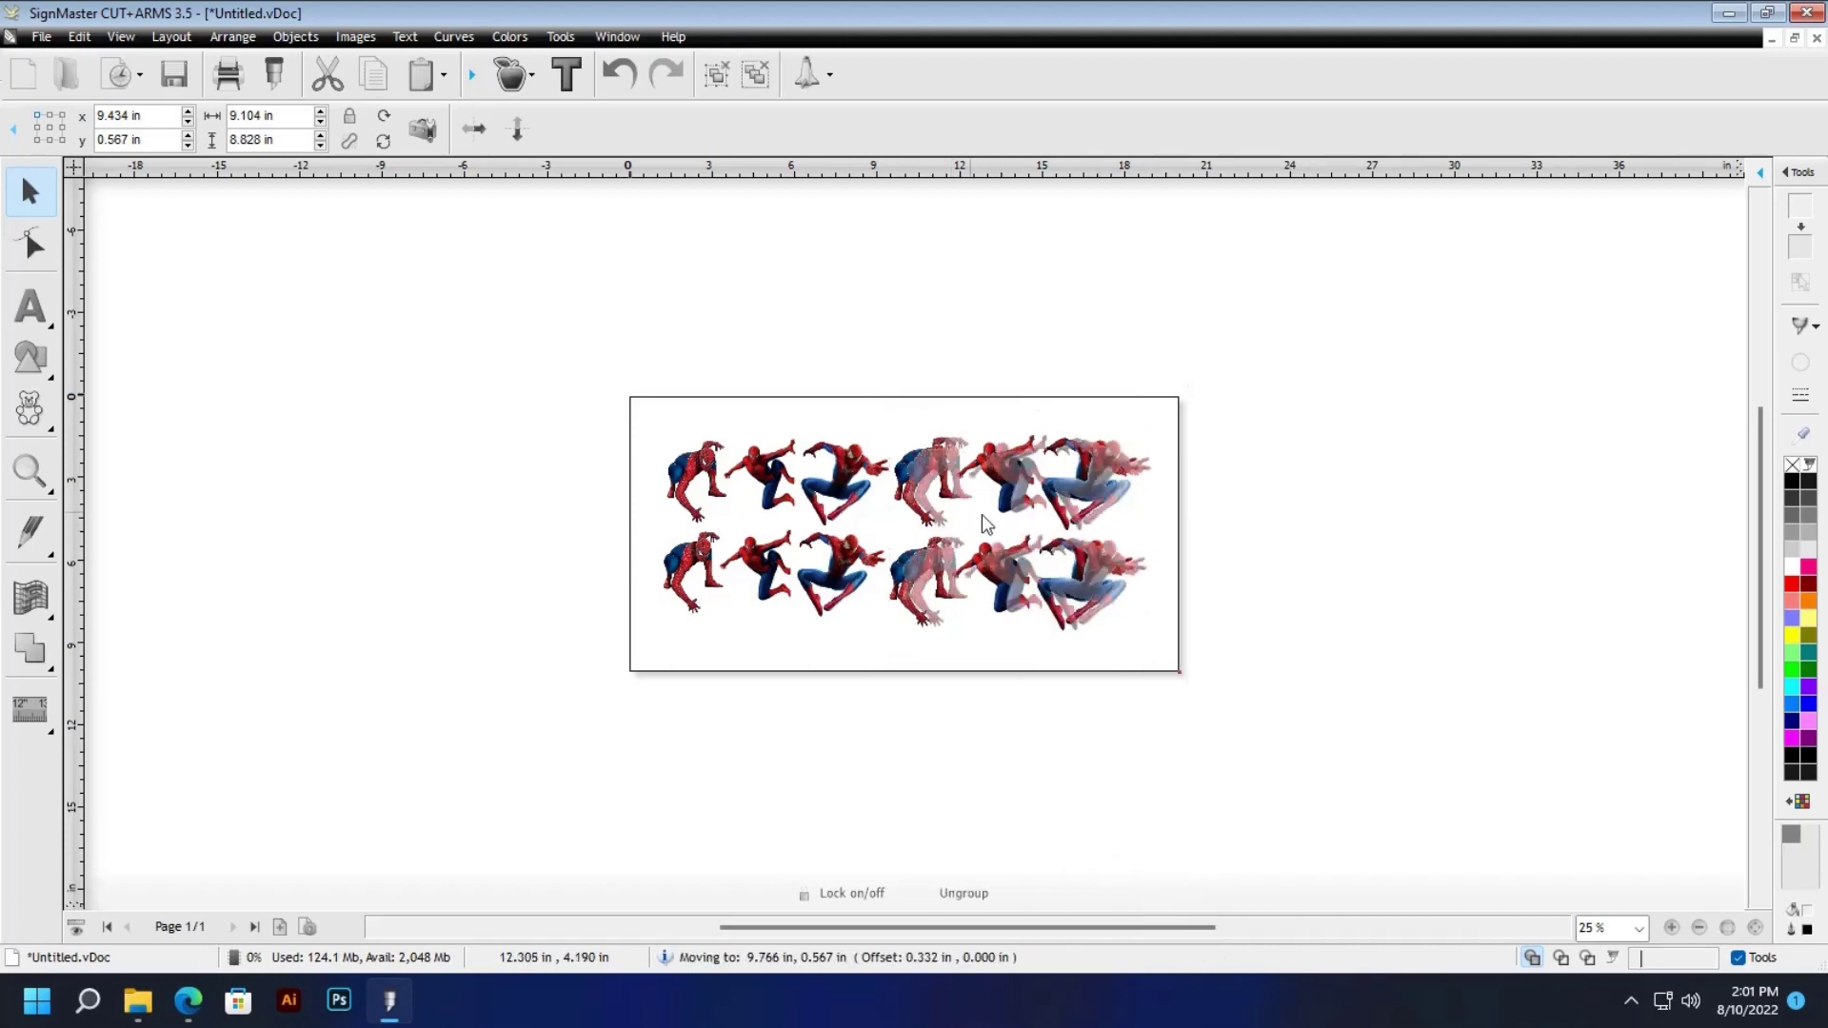
Move the two image groups apart, one over the page's upper edge and the other past its right edge
drag(908, 553, 932, 477)
drag(1102, 522, 923, 650)
click(1187, 472)
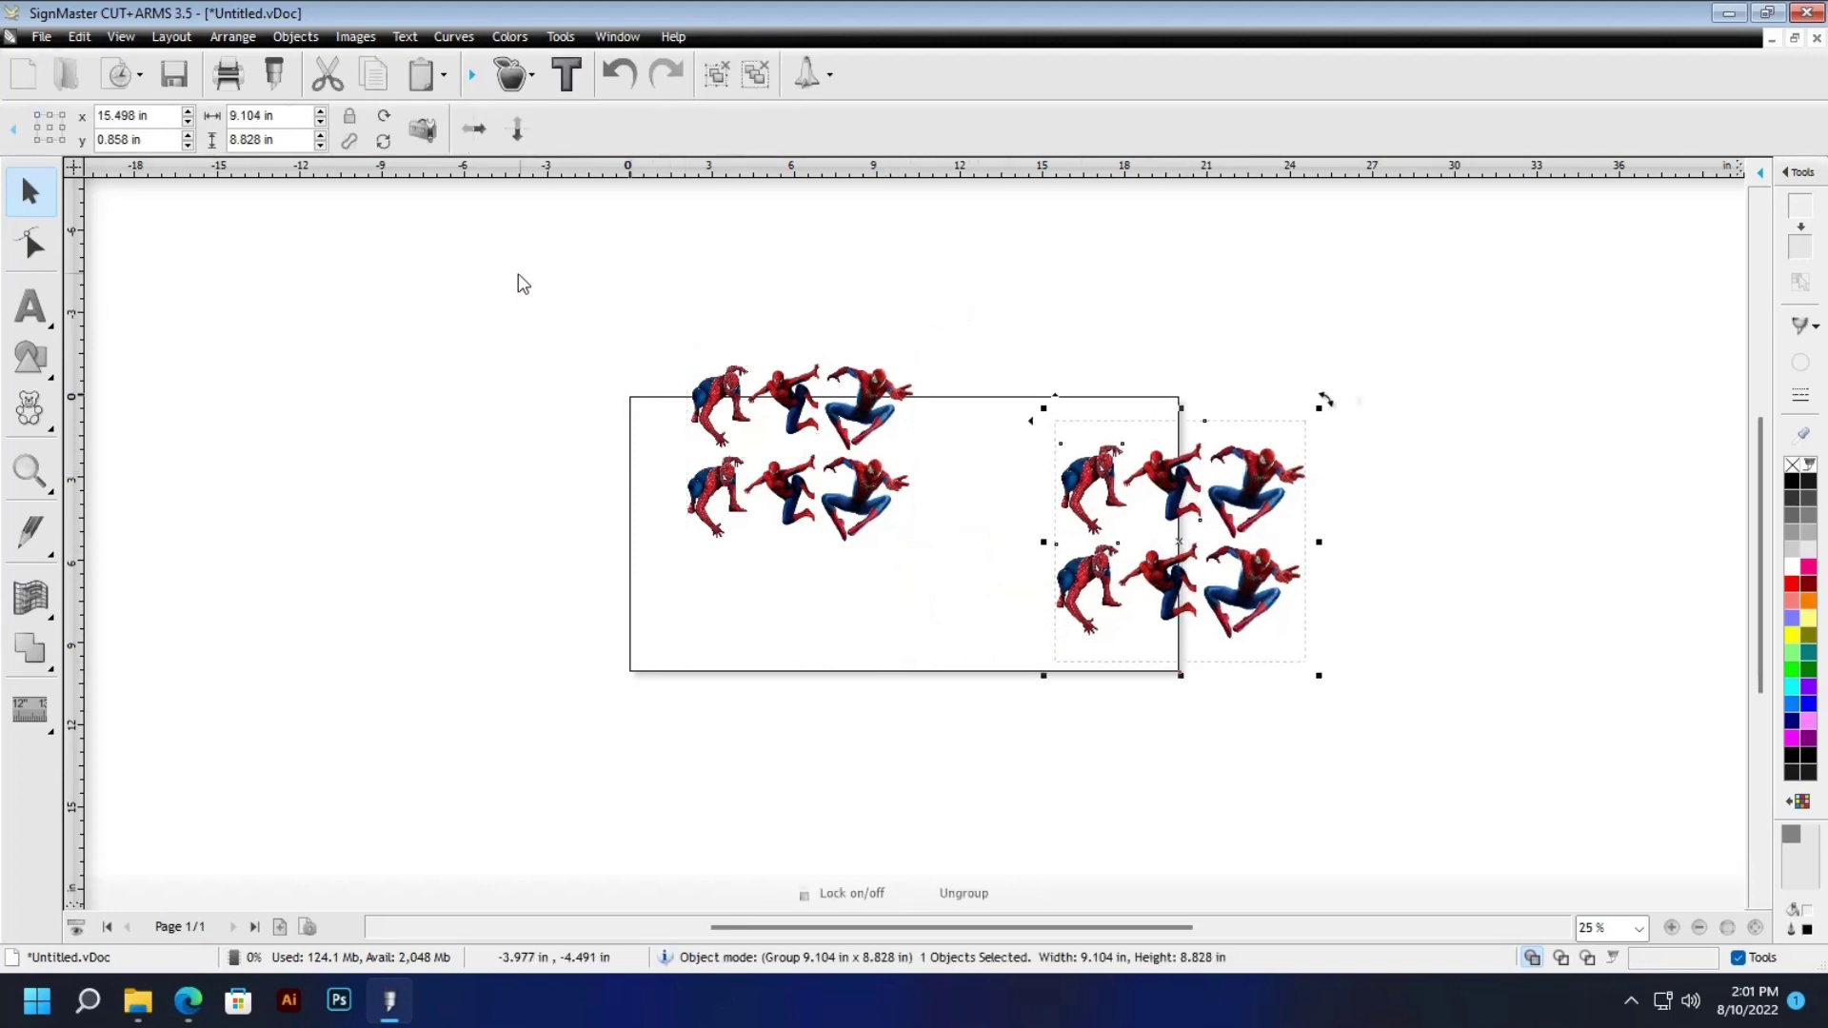
Select both image groups, space them apart horizontally and align their centers horizontally
drag(530, 273, 1426, 780)
right_click(1173, 527)
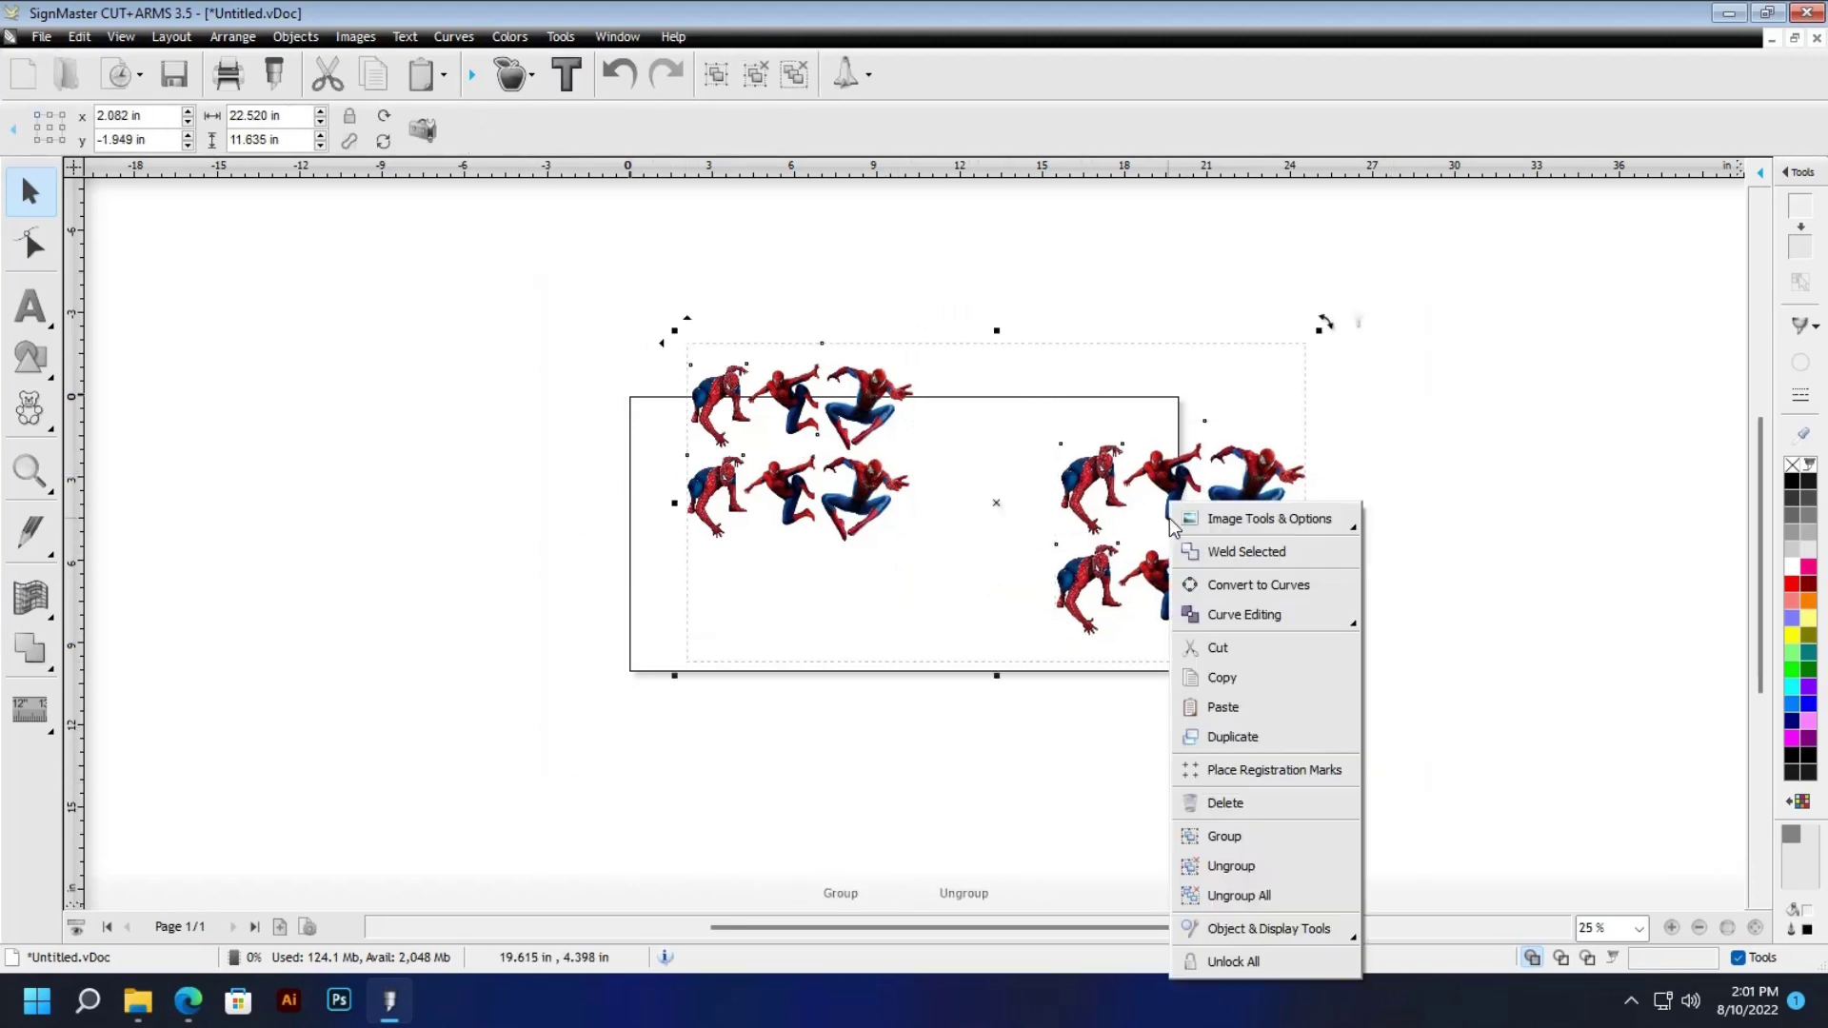
mouse_move(1313, 941)
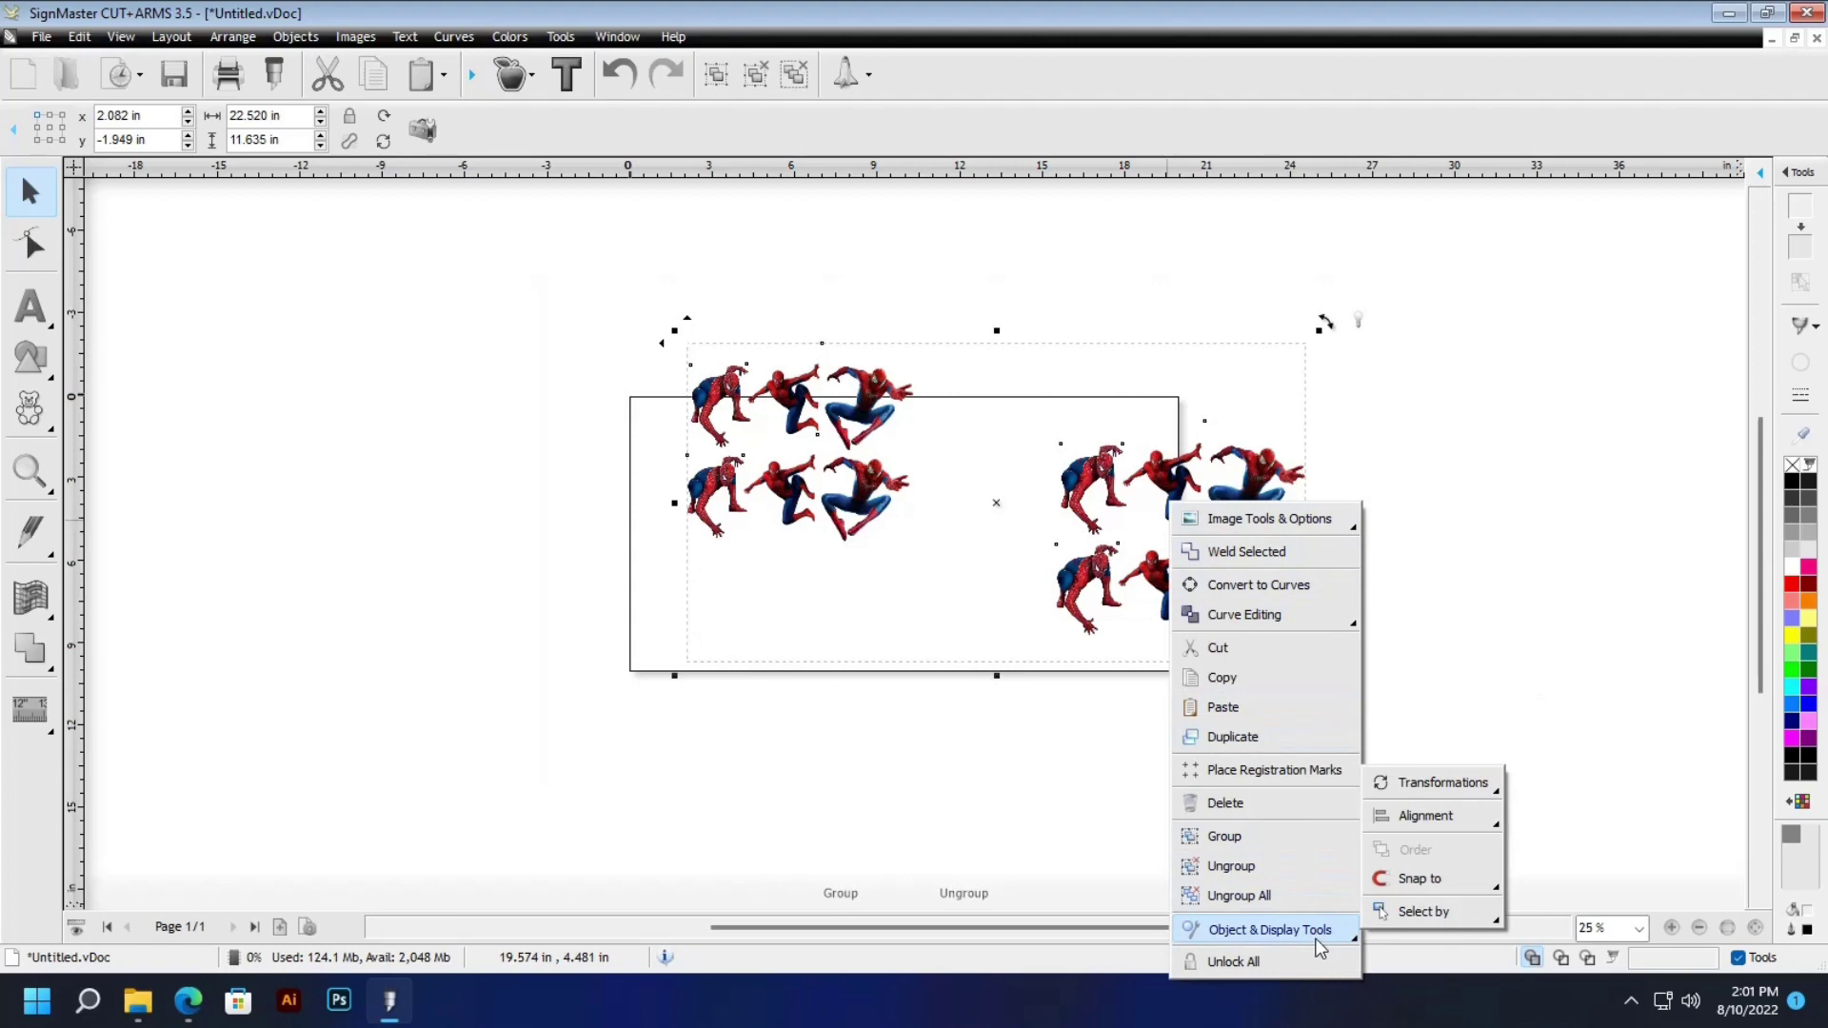
mouse_move(1451, 810)
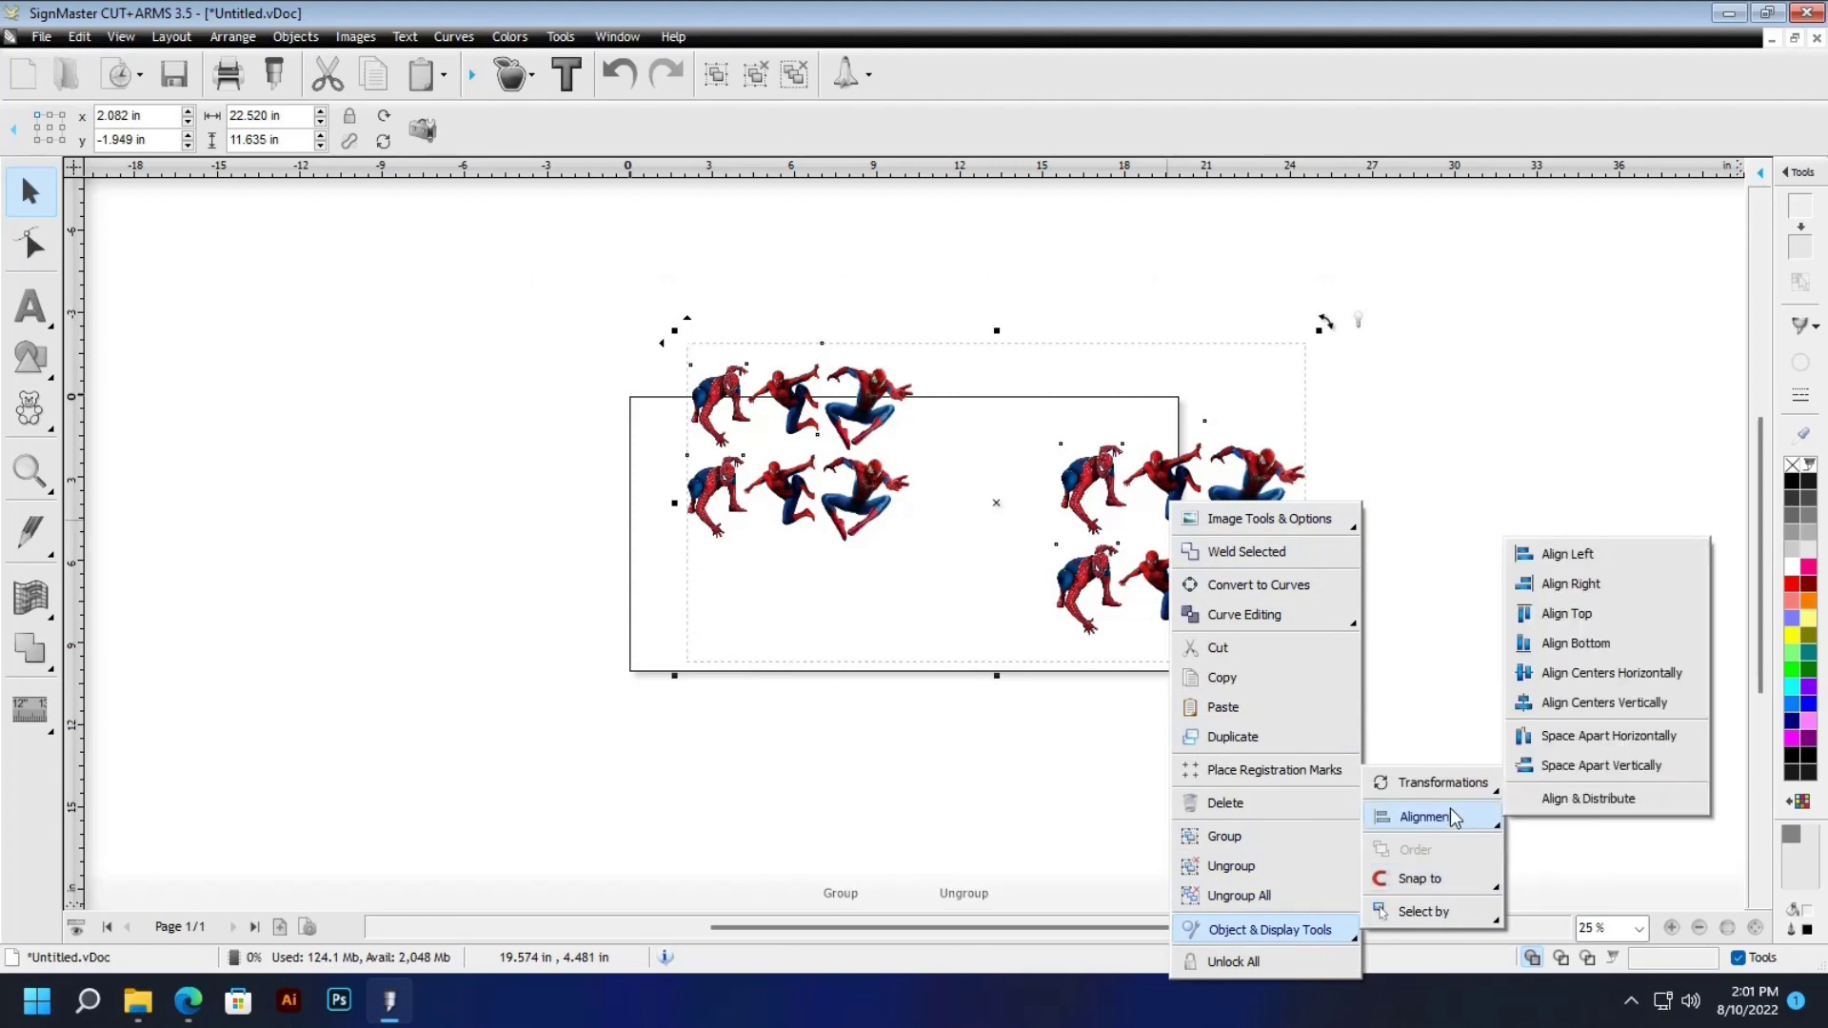
click(1586, 736)
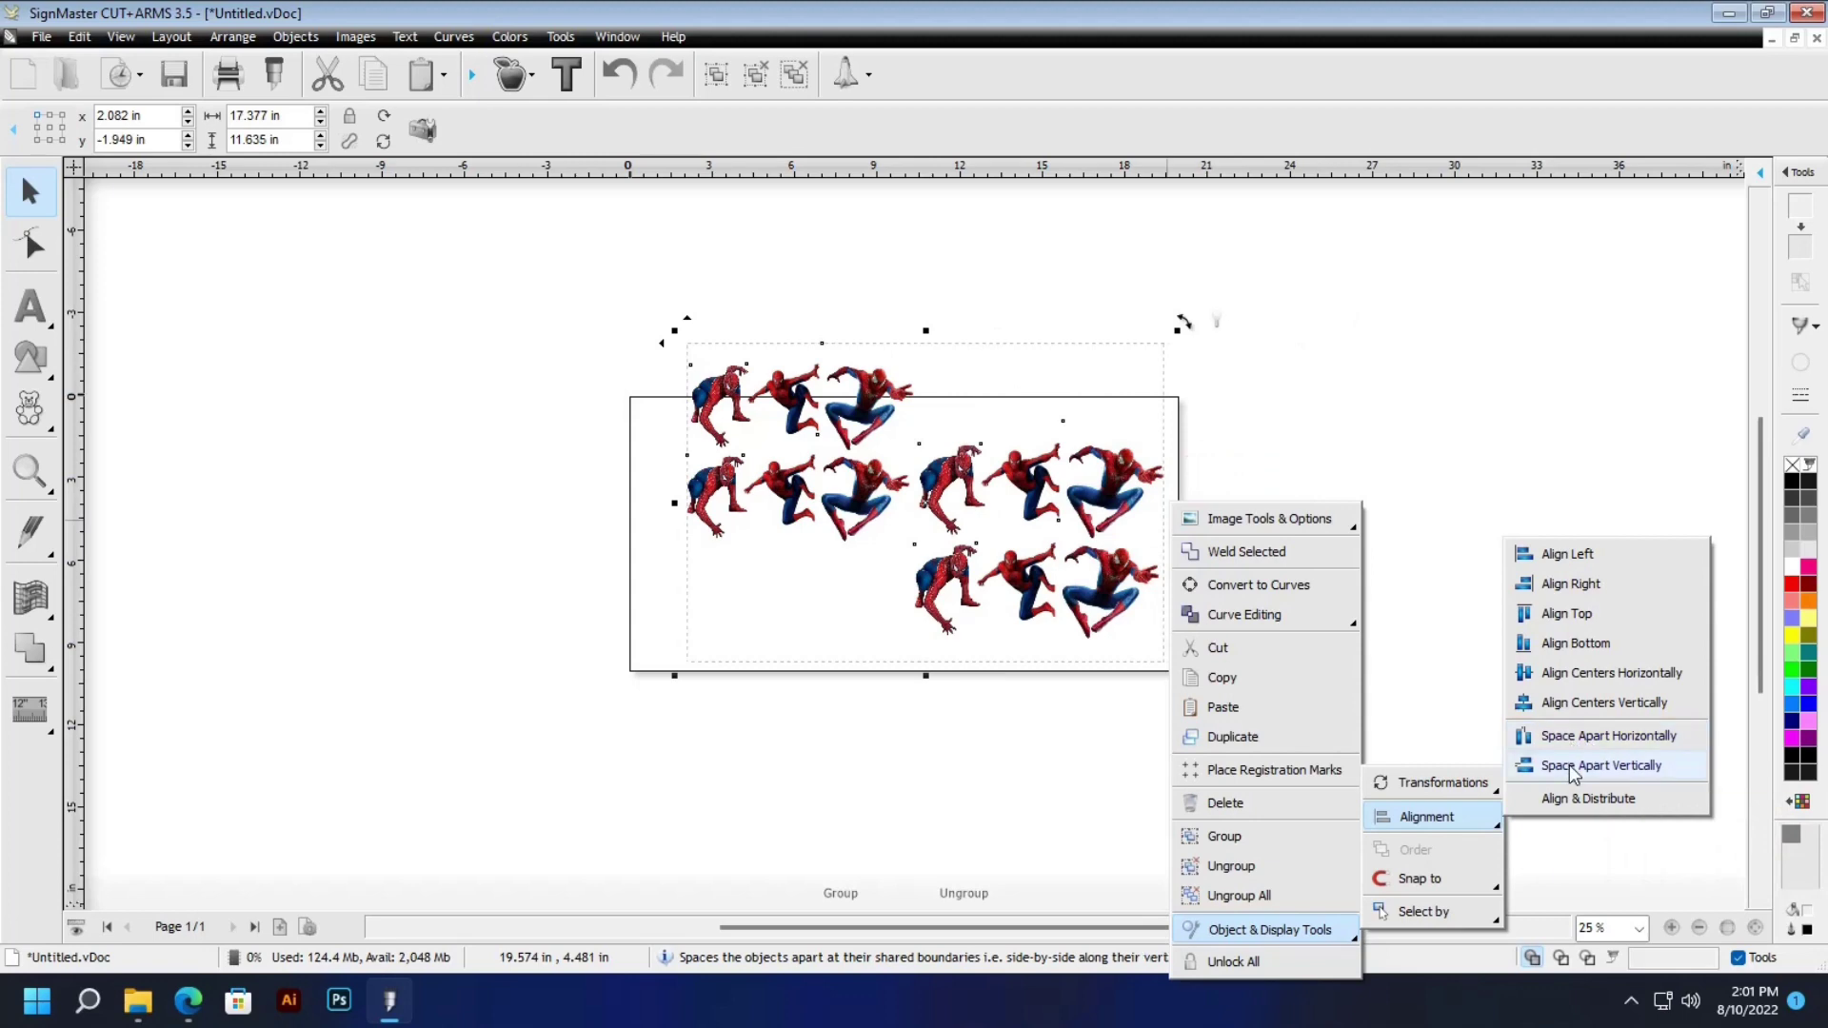
click(1569, 676)
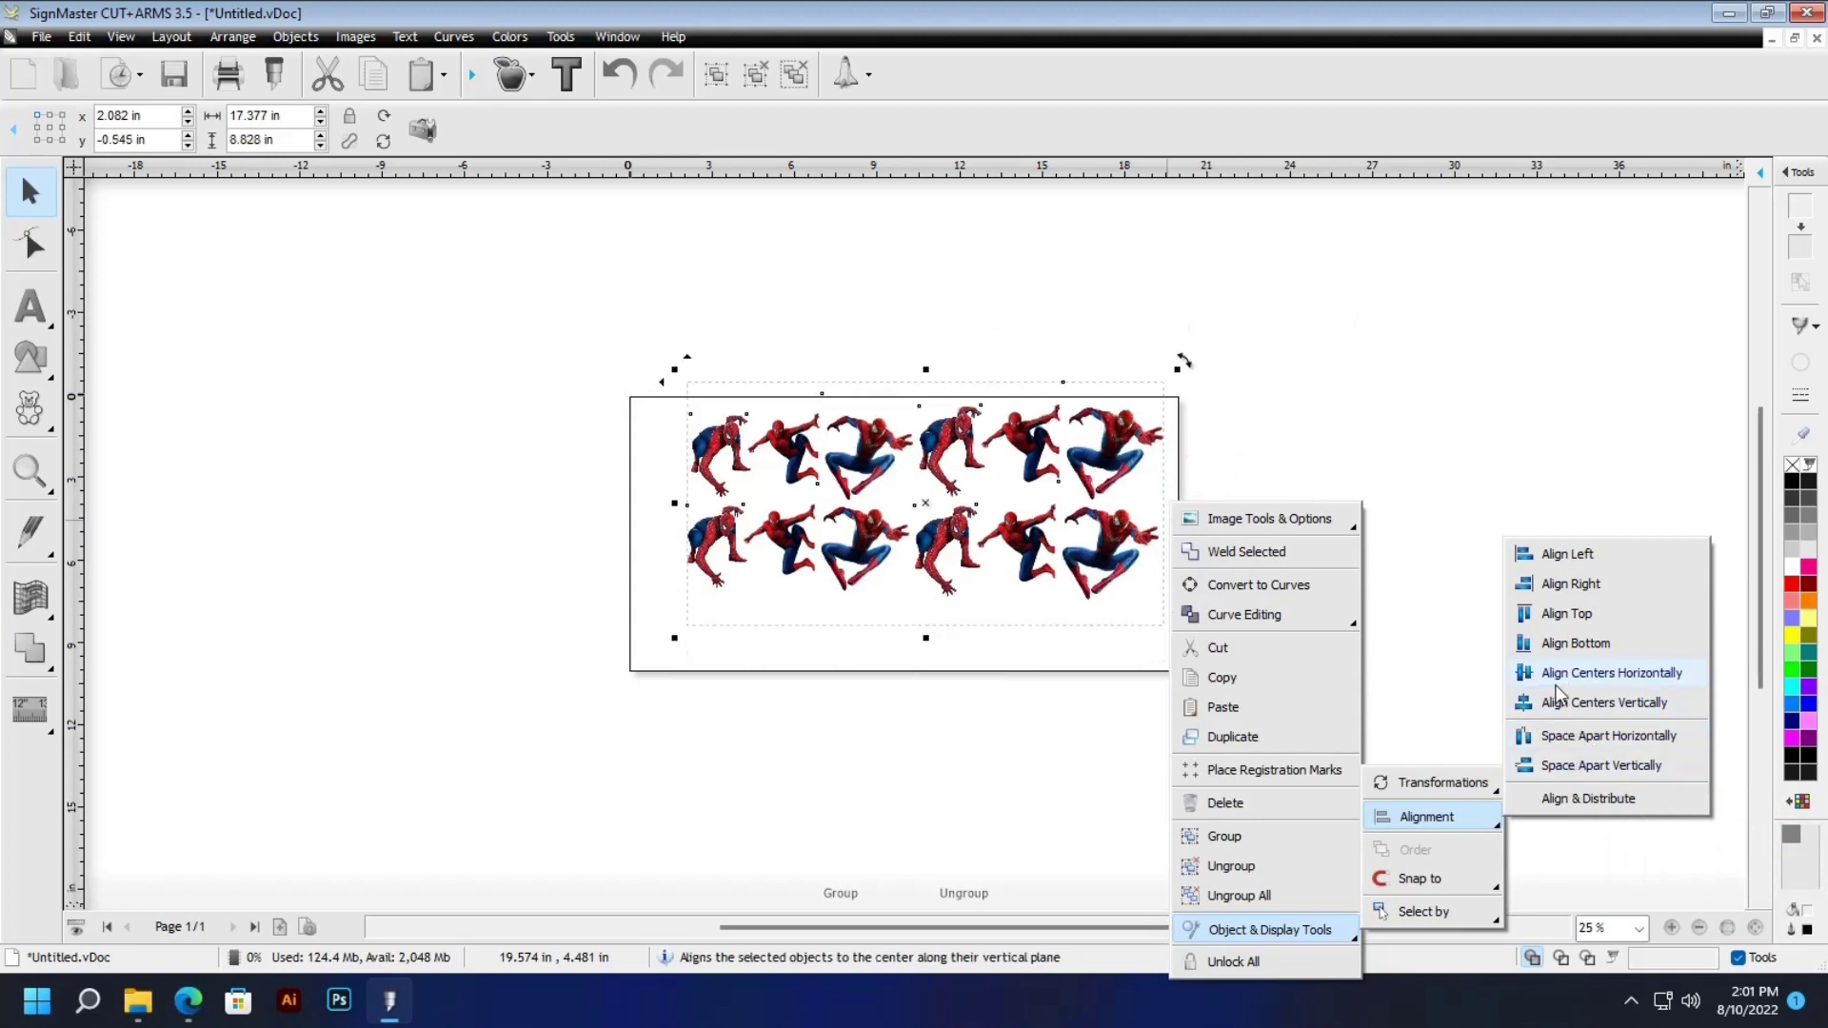
Try stacking the two groups with vertical spacing, combined with horizontal center alignment and left alignment
click(1586, 762)
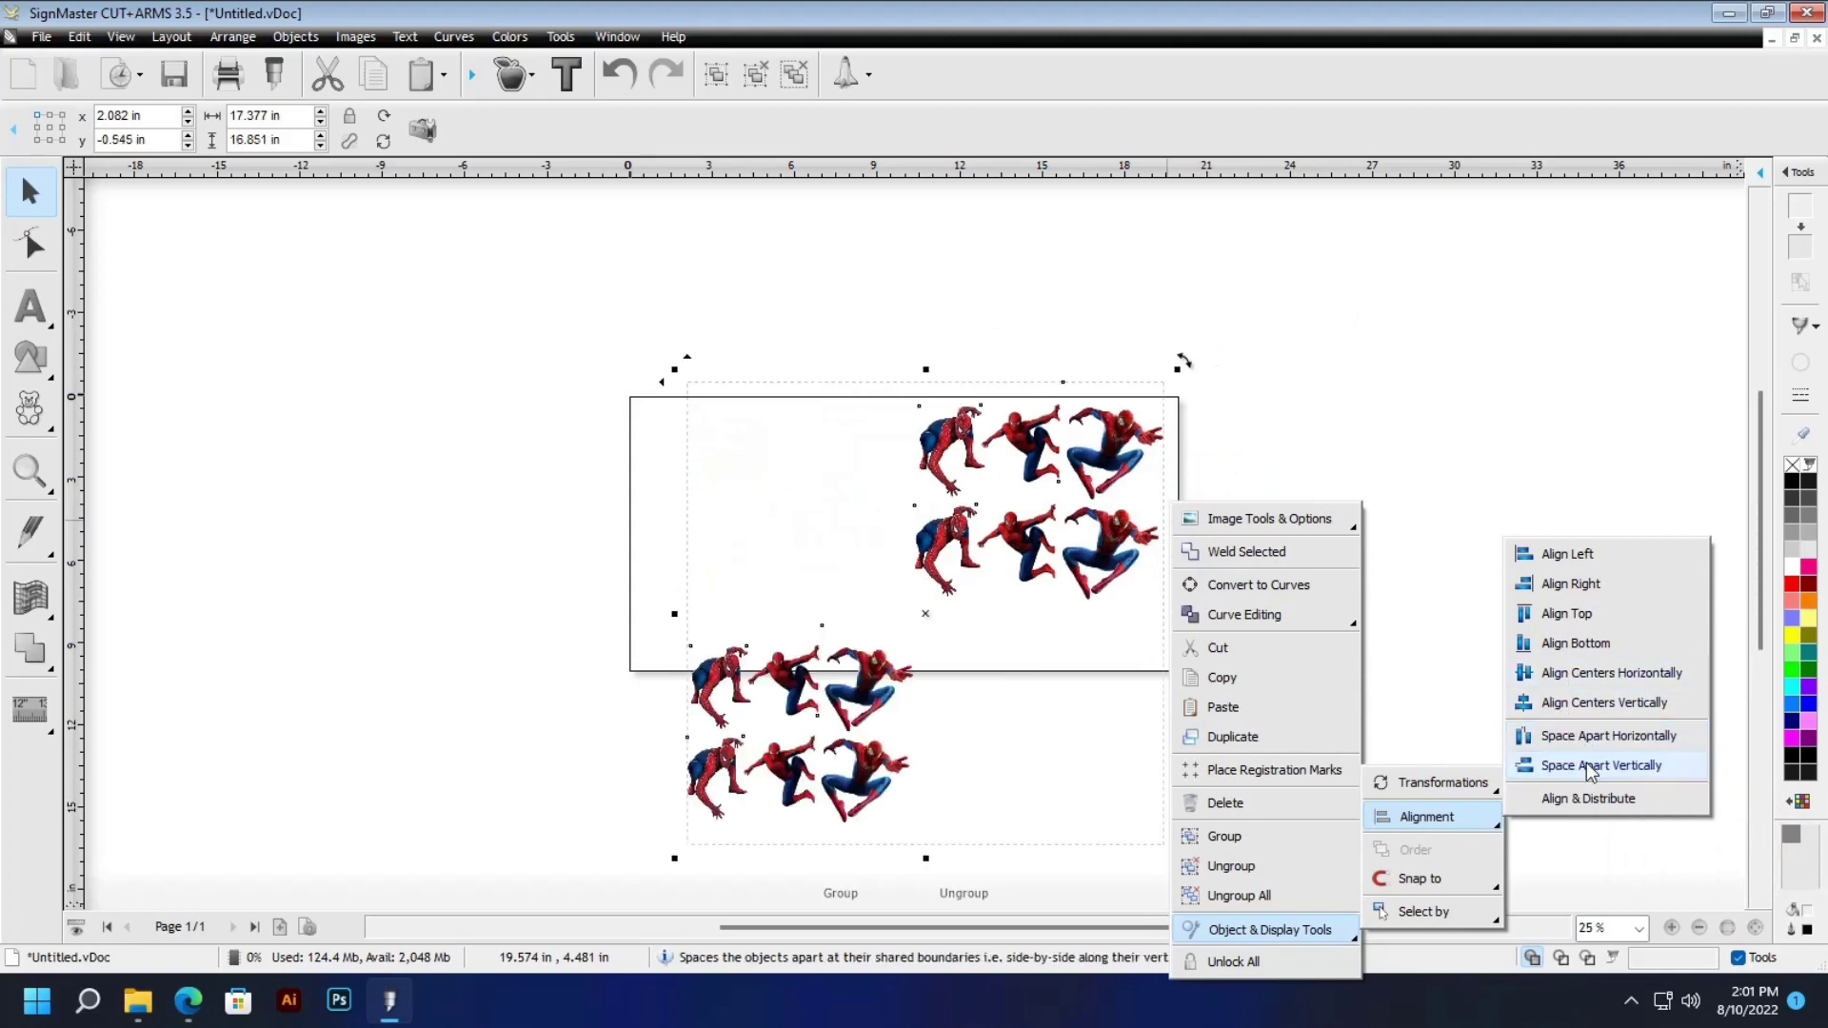
click(1571, 682)
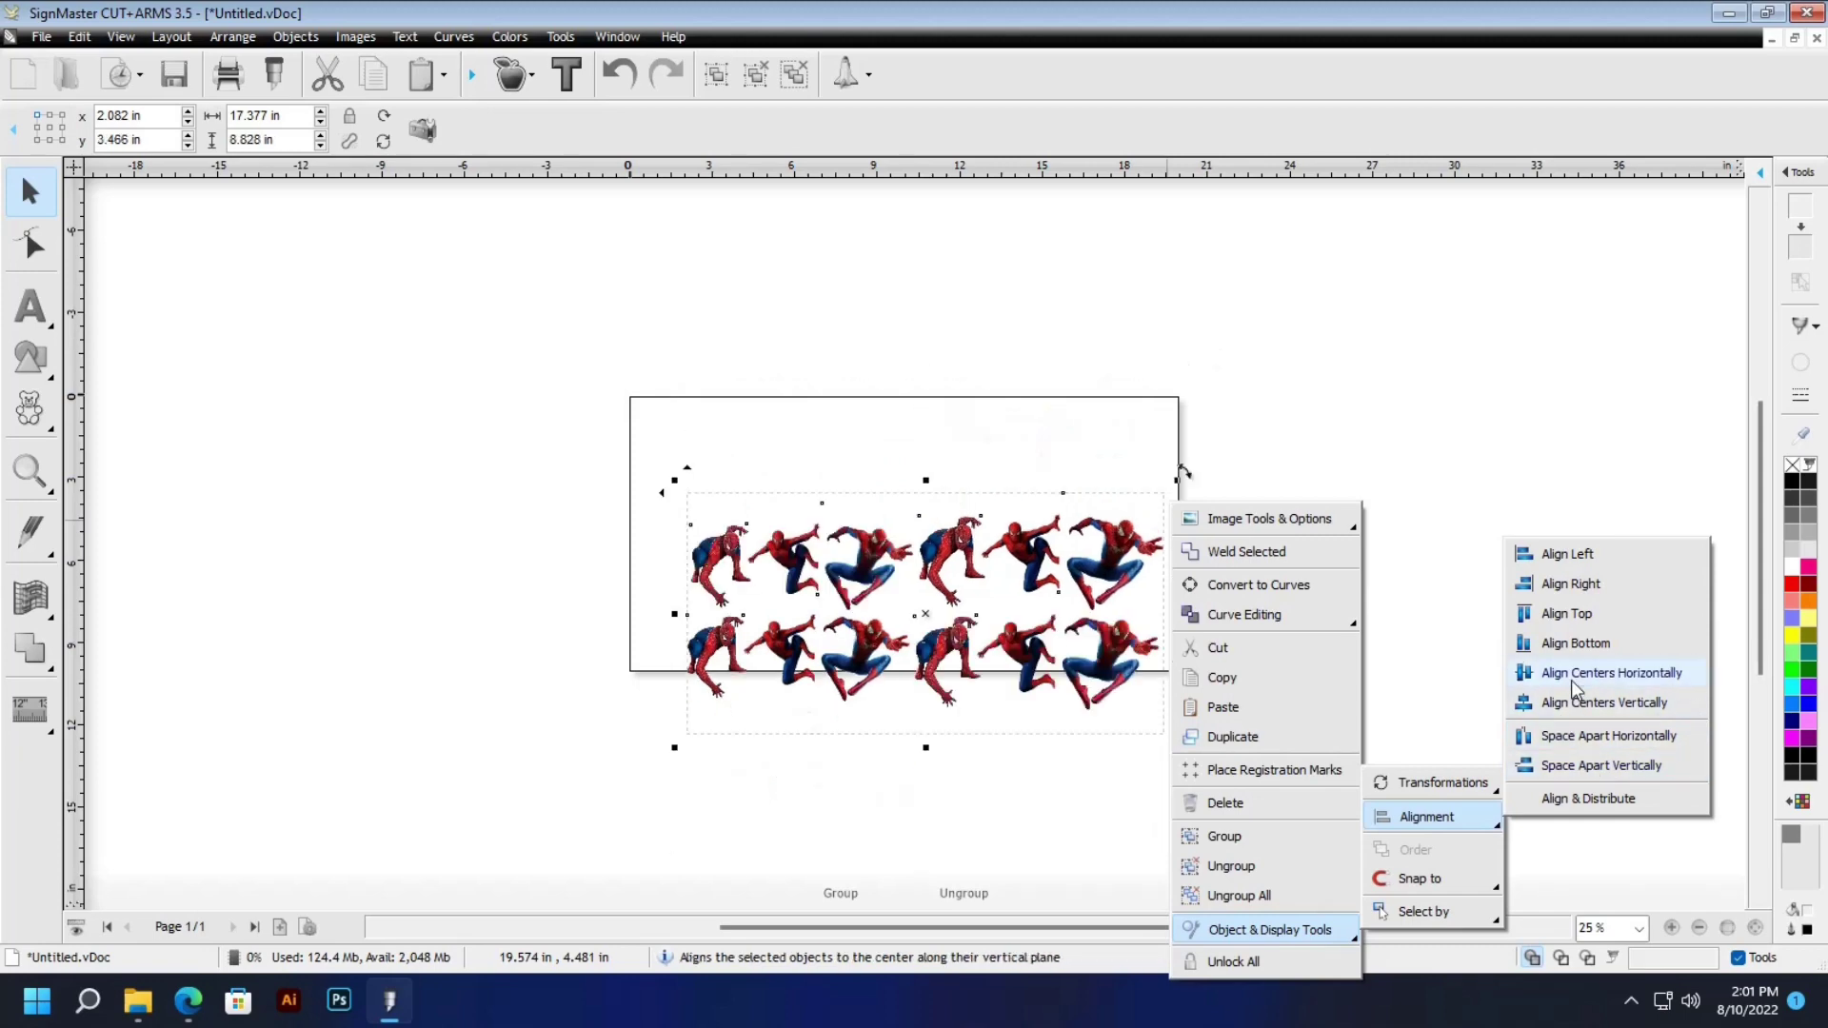
click(1585, 767)
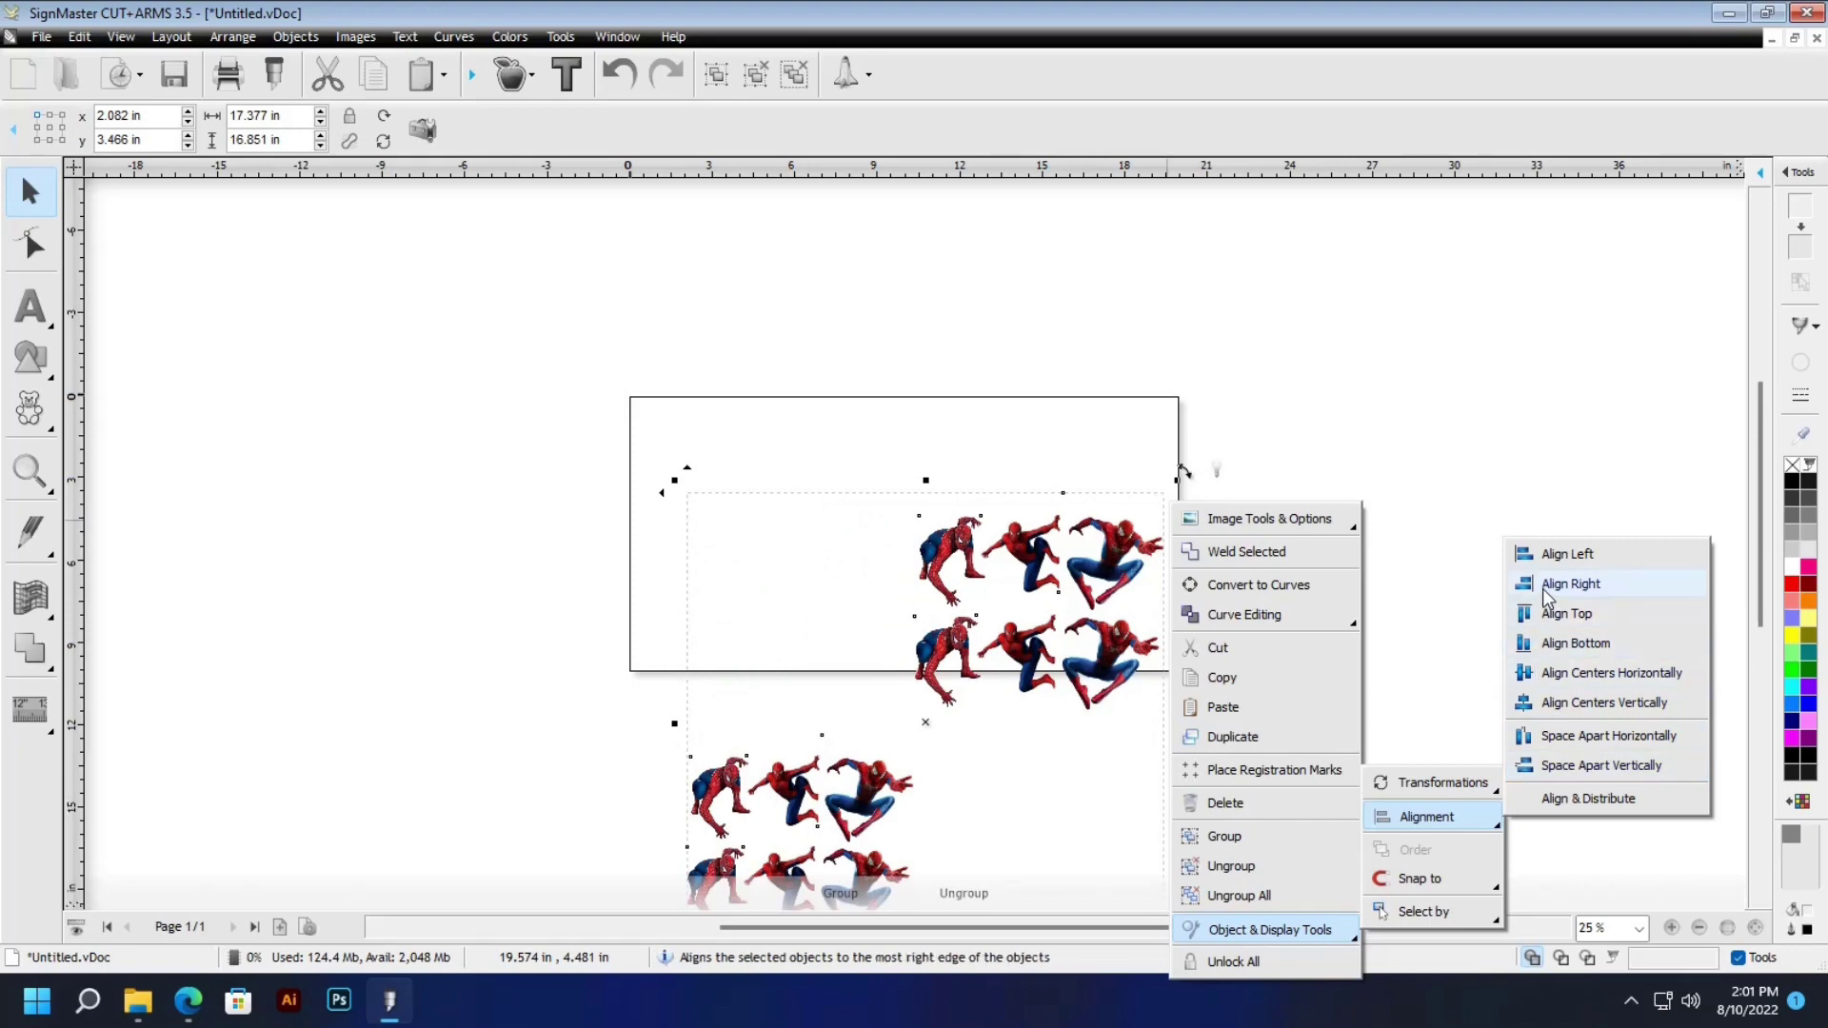
click(1540, 552)
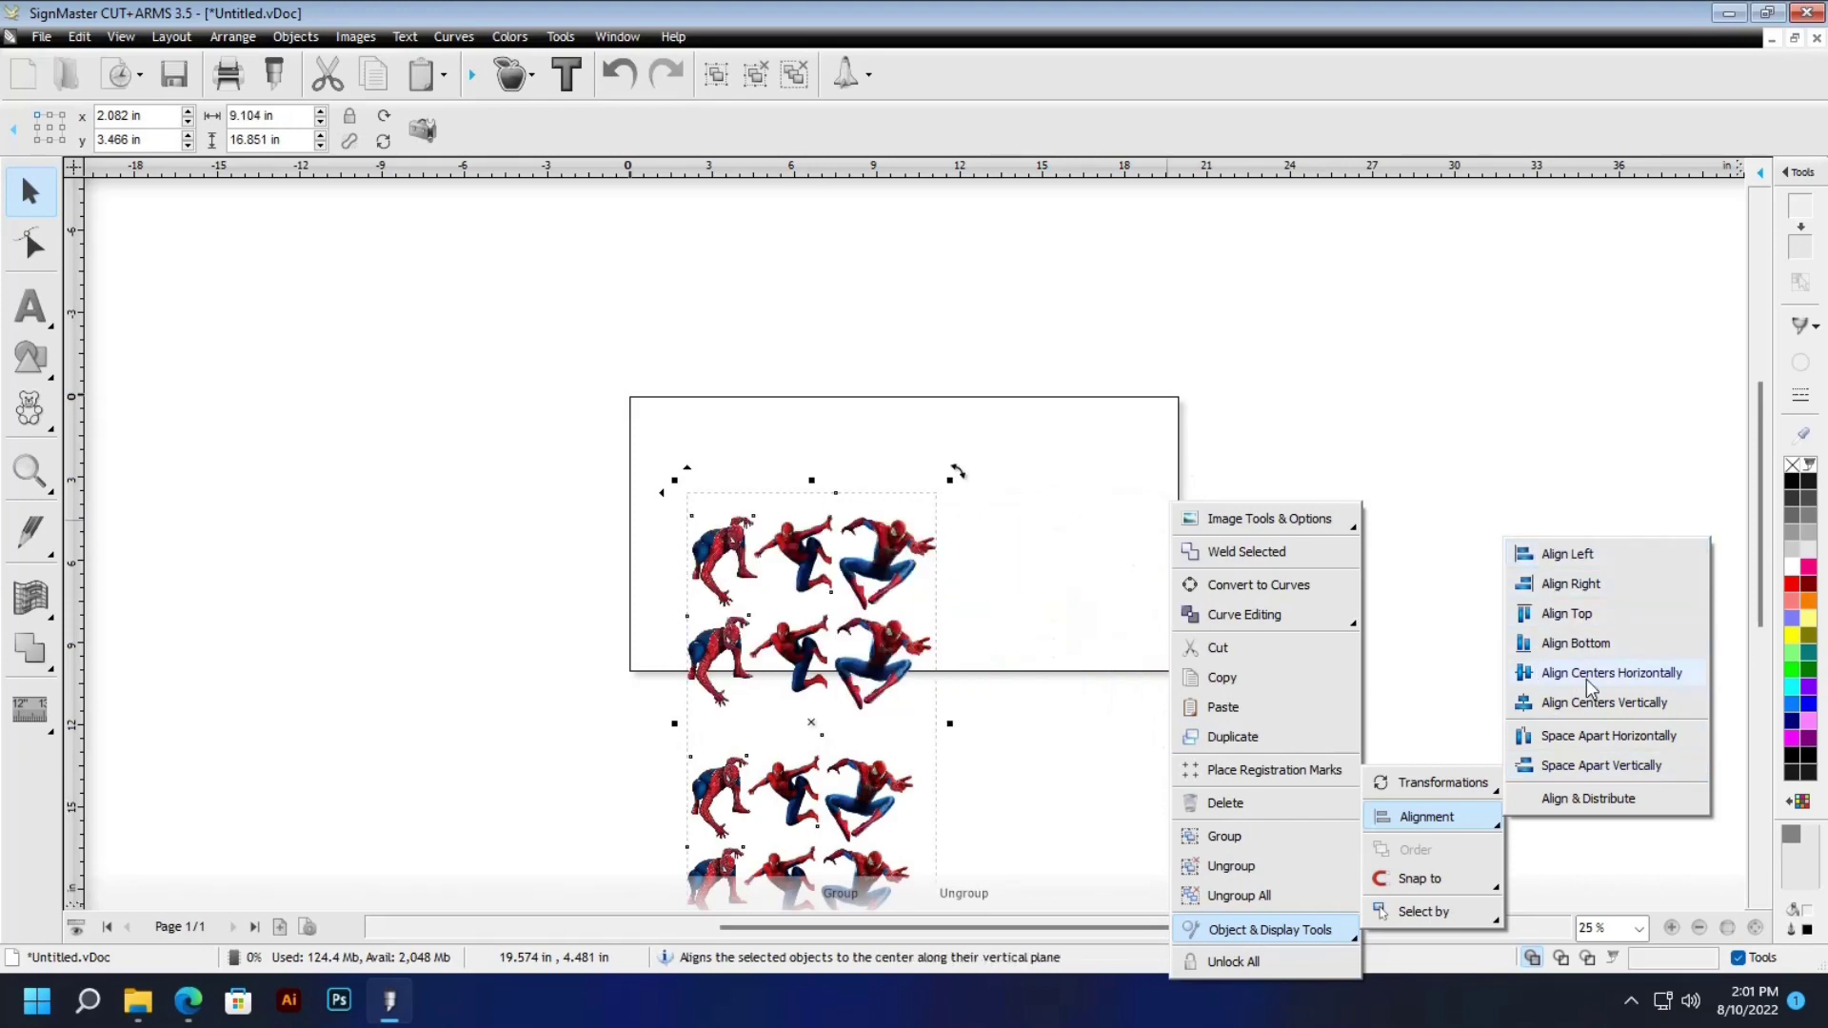
click(1585, 768)
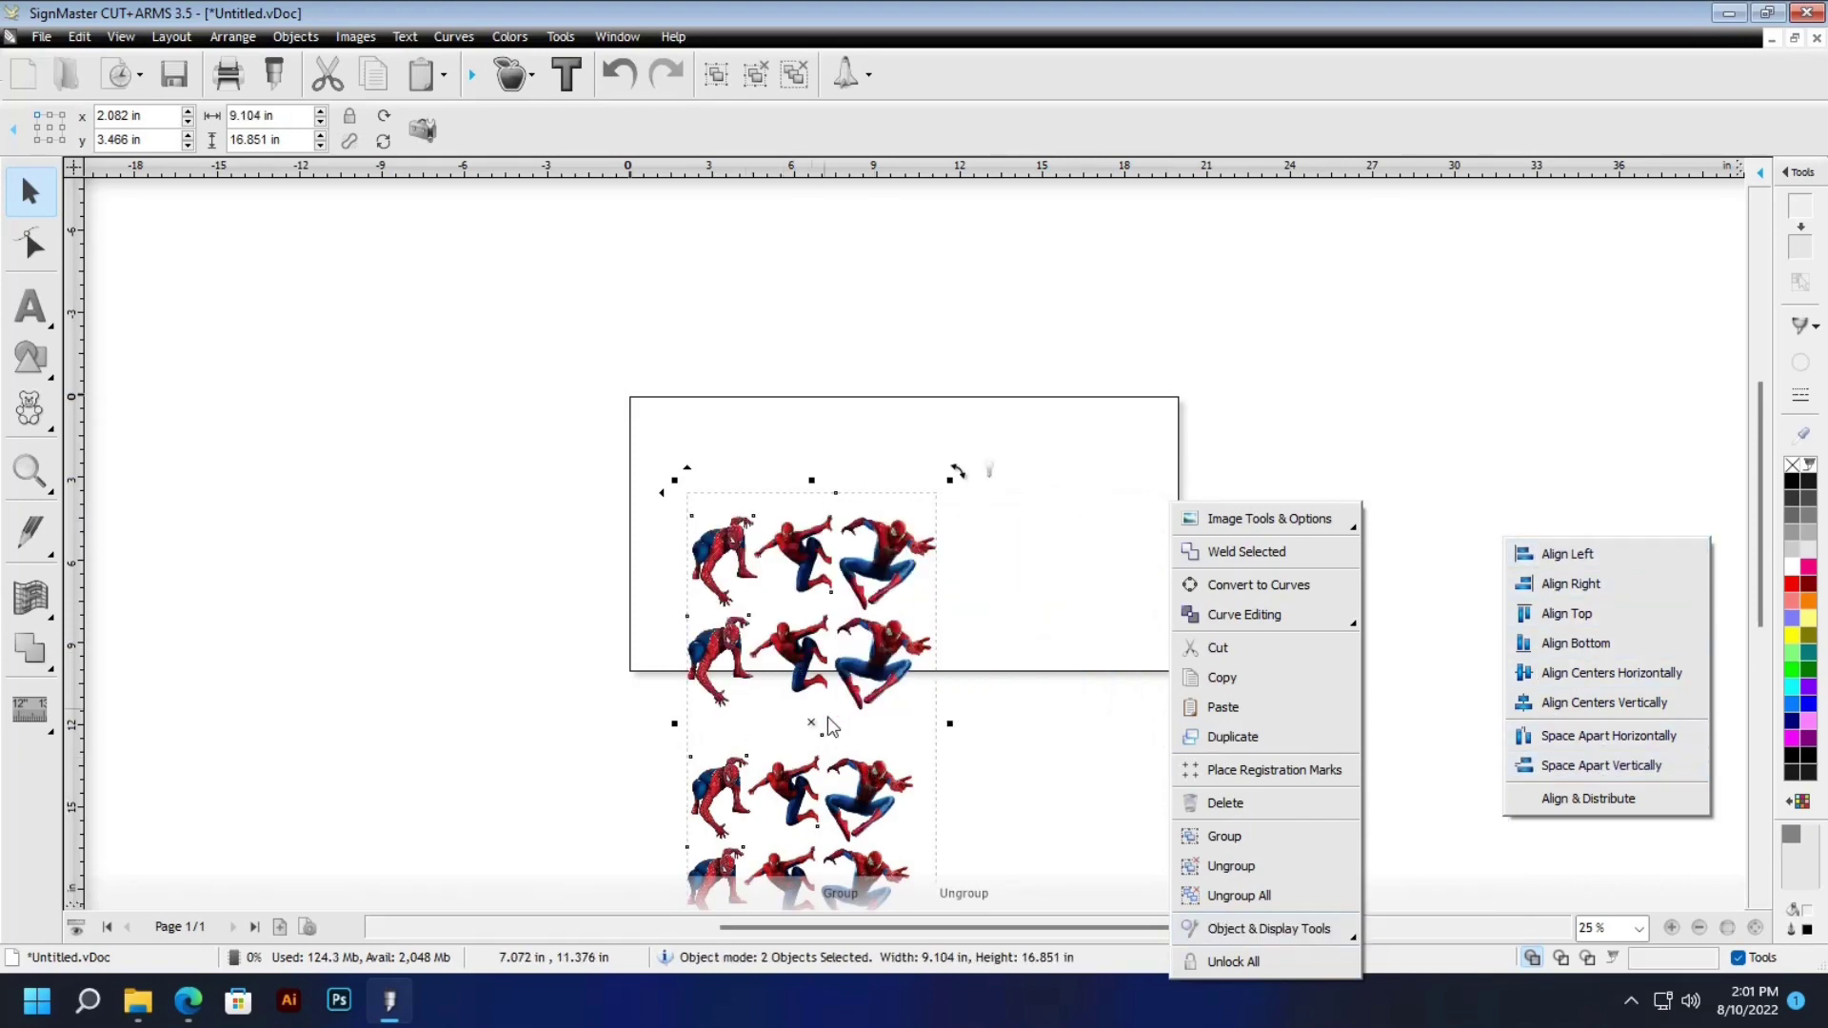
Align the two groups' centers horizontally, space them apart horizontally, and move the pair onto the page
click(1546, 675)
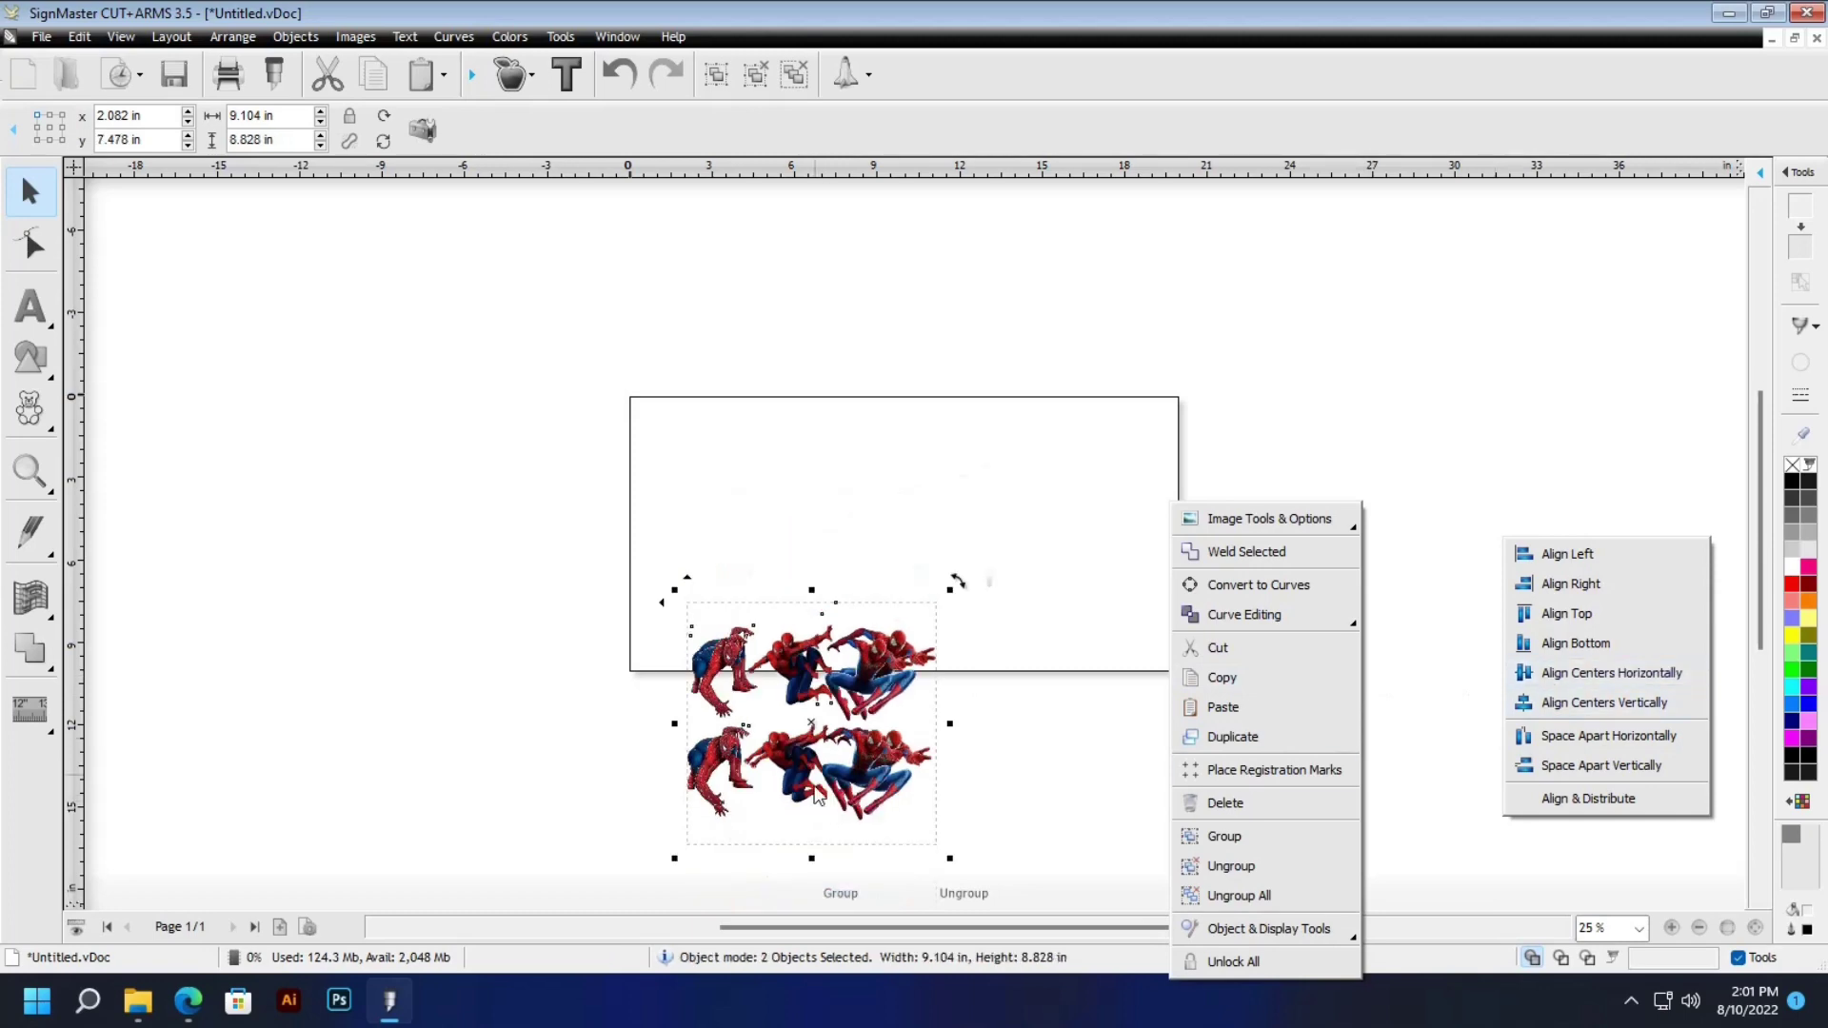
click(1552, 735)
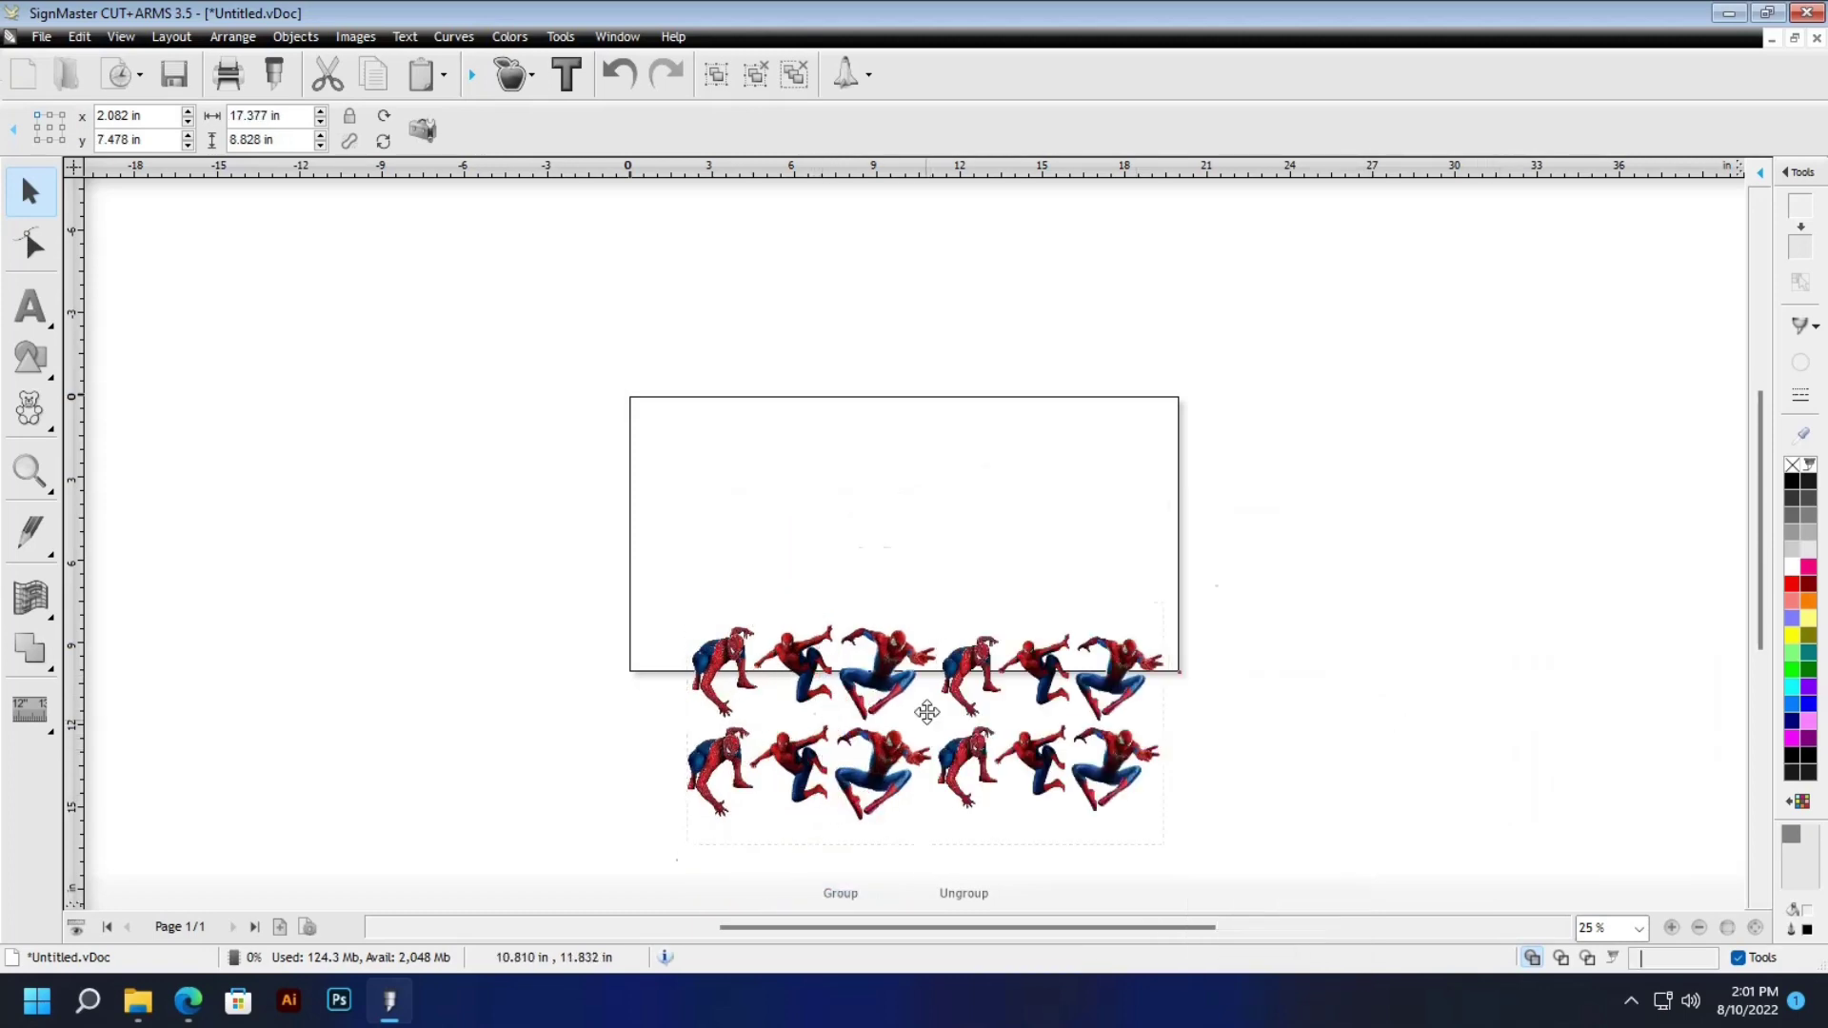
drag(930, 714, 916, 524)
click(583, 476)
Select both image groups and build their contours with the Contour Cut Wizard, opening the image tracer
drag(534, 335, 1269, 746)
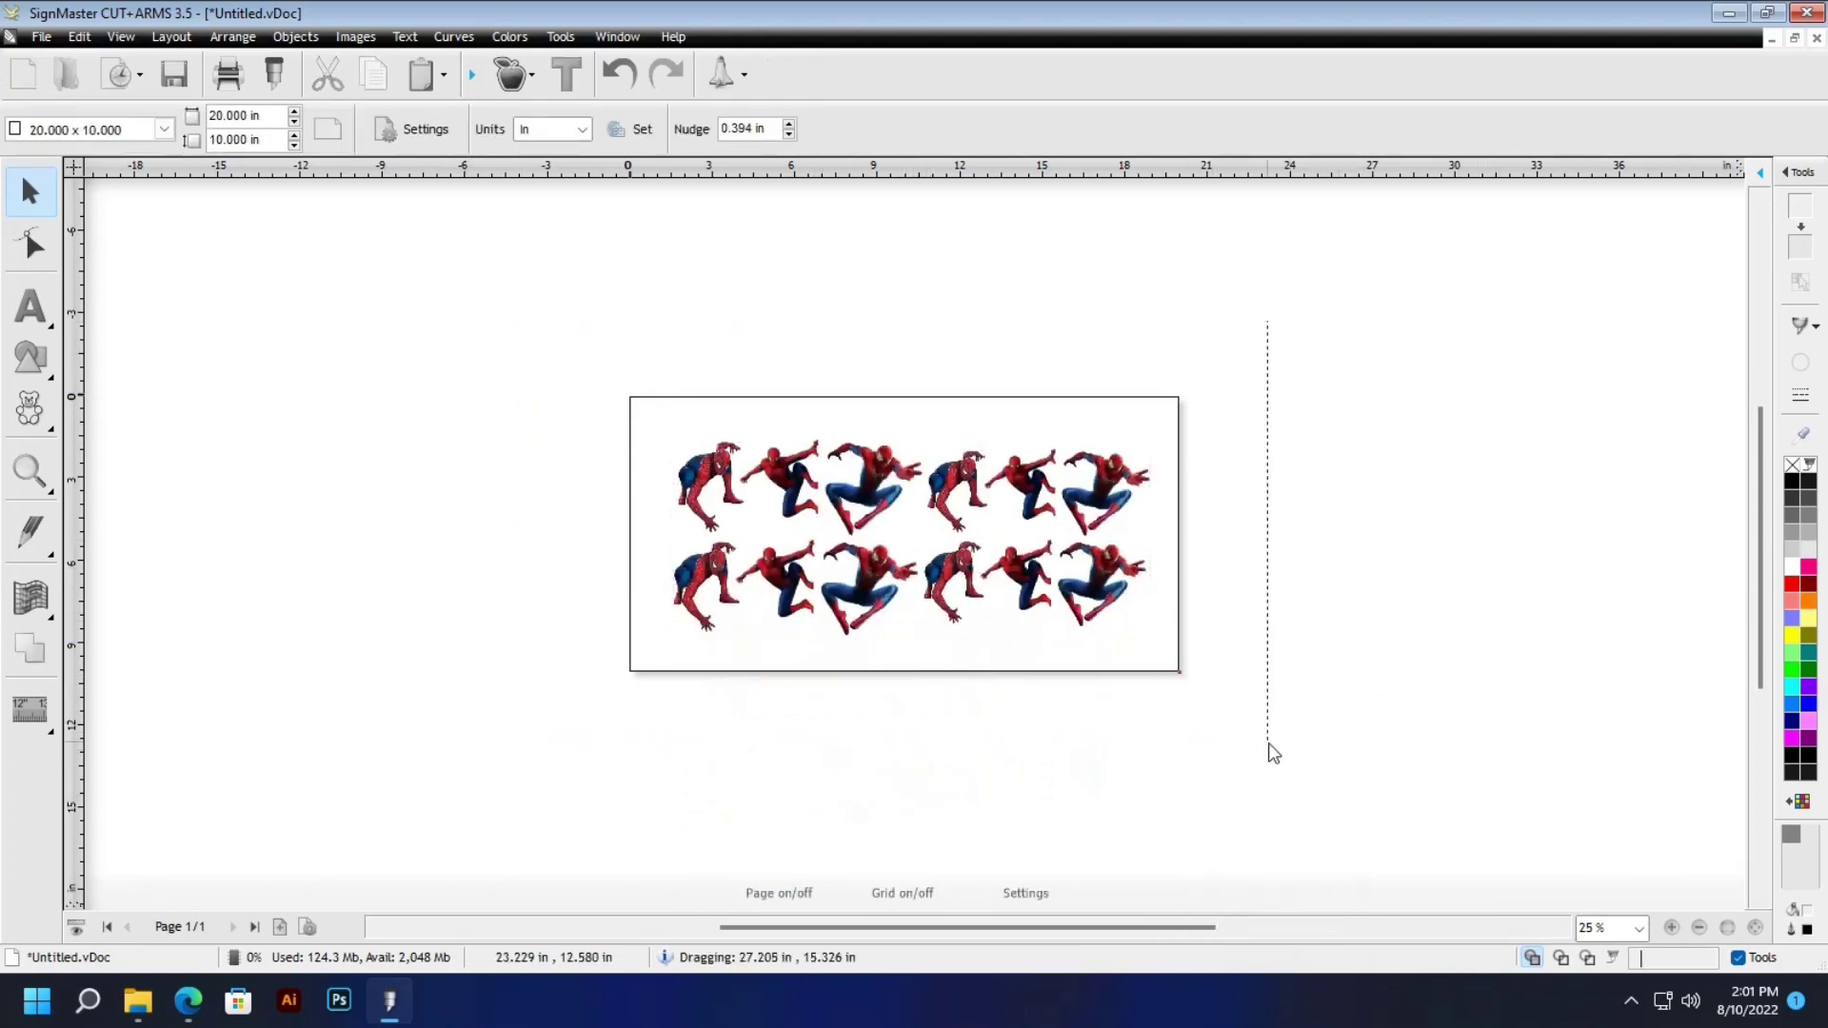
click(516, 80)
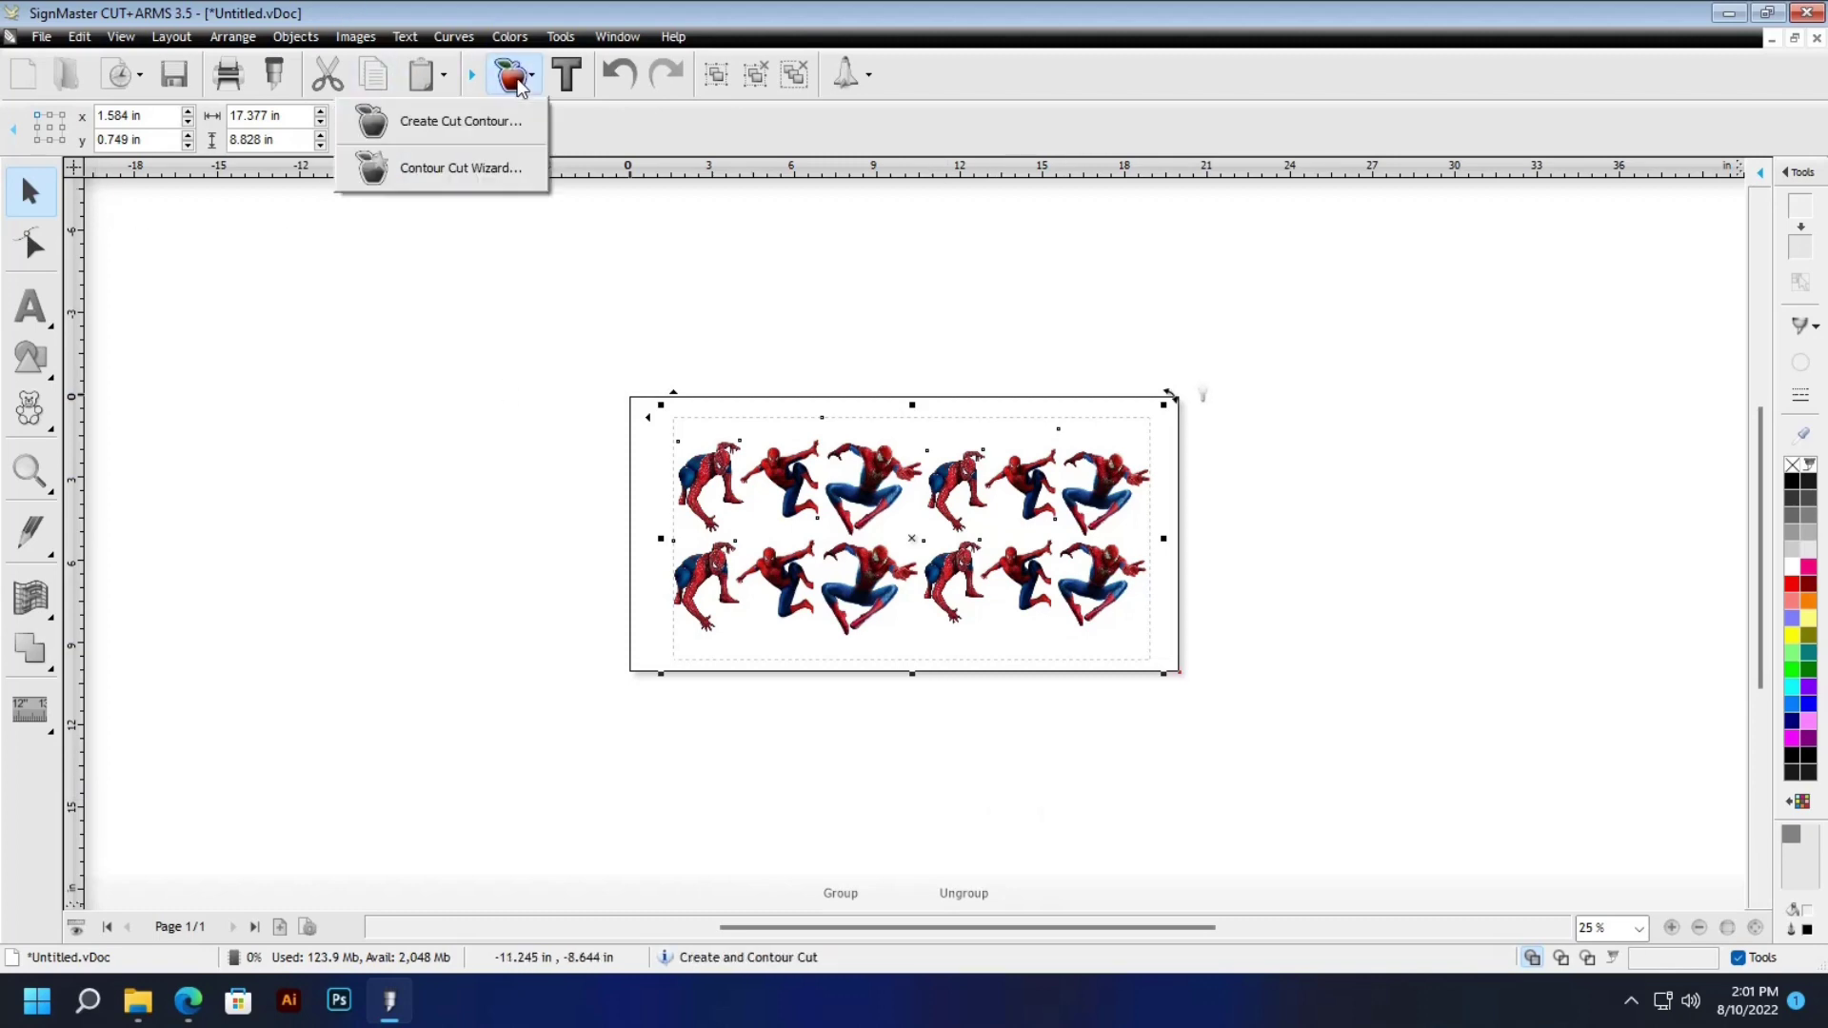
click(461, 169)
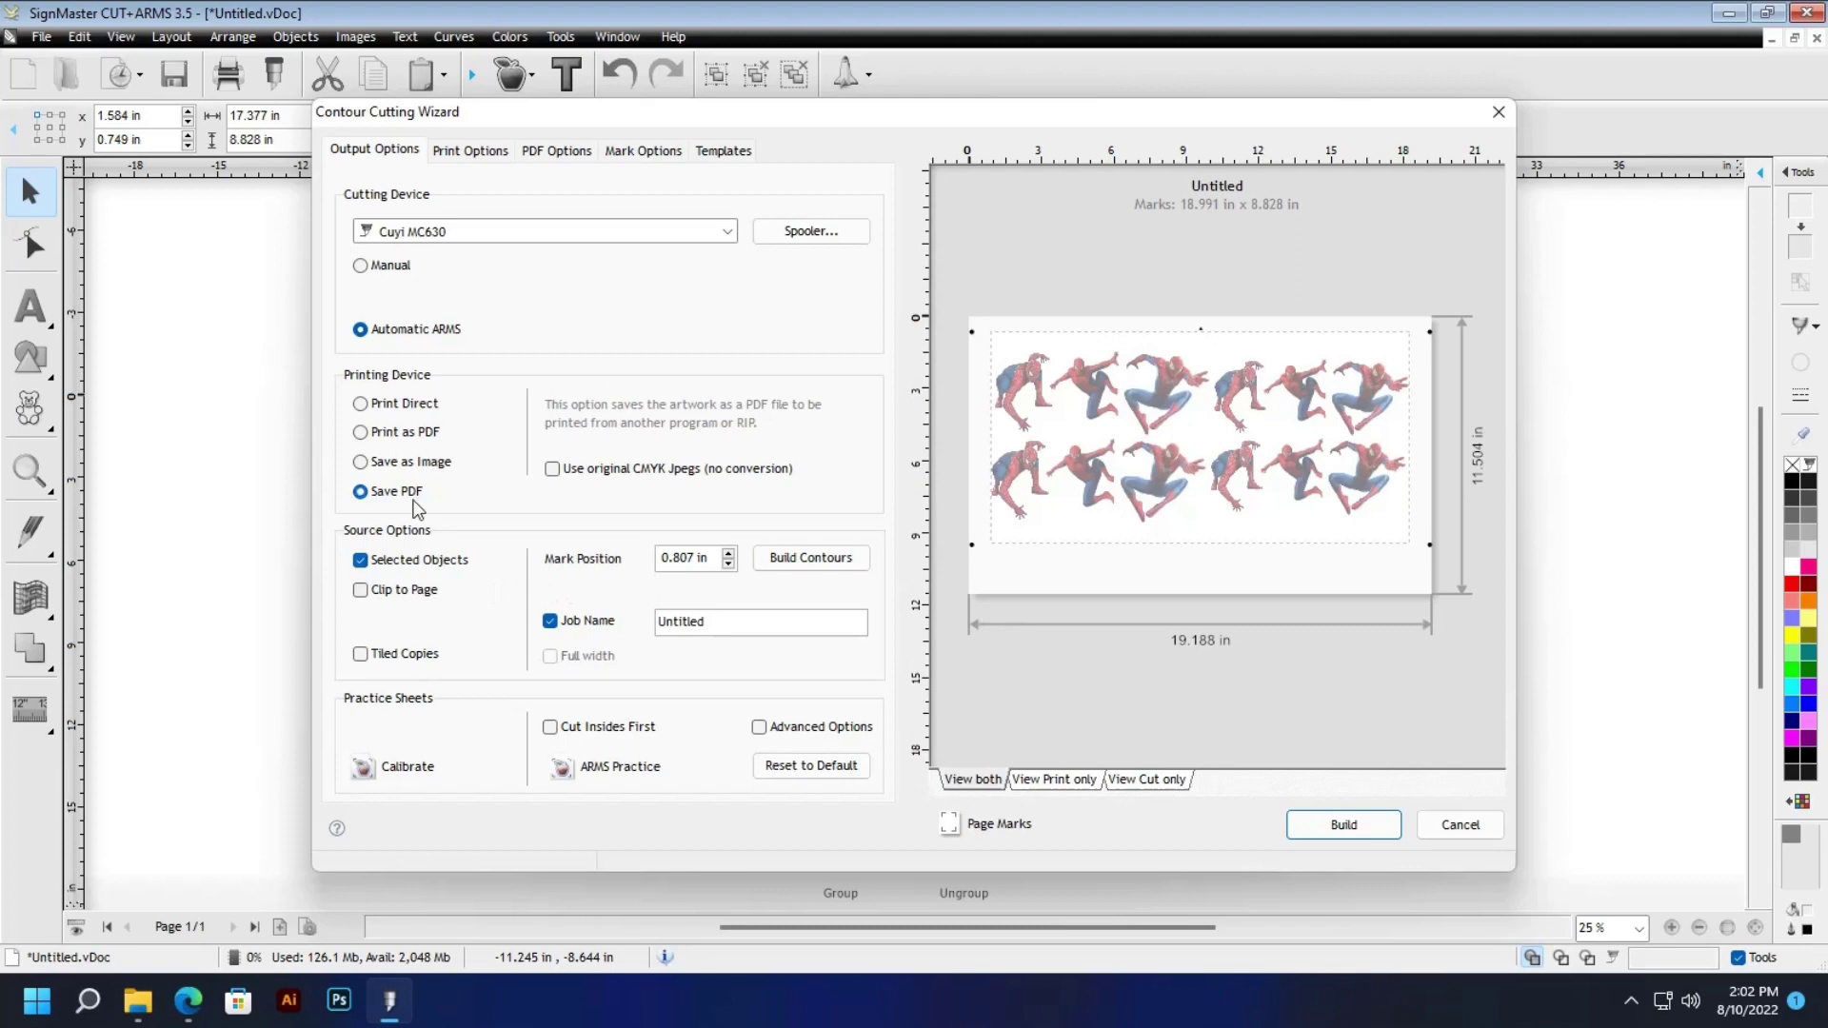
click(1362, 821)
click(987, 574)
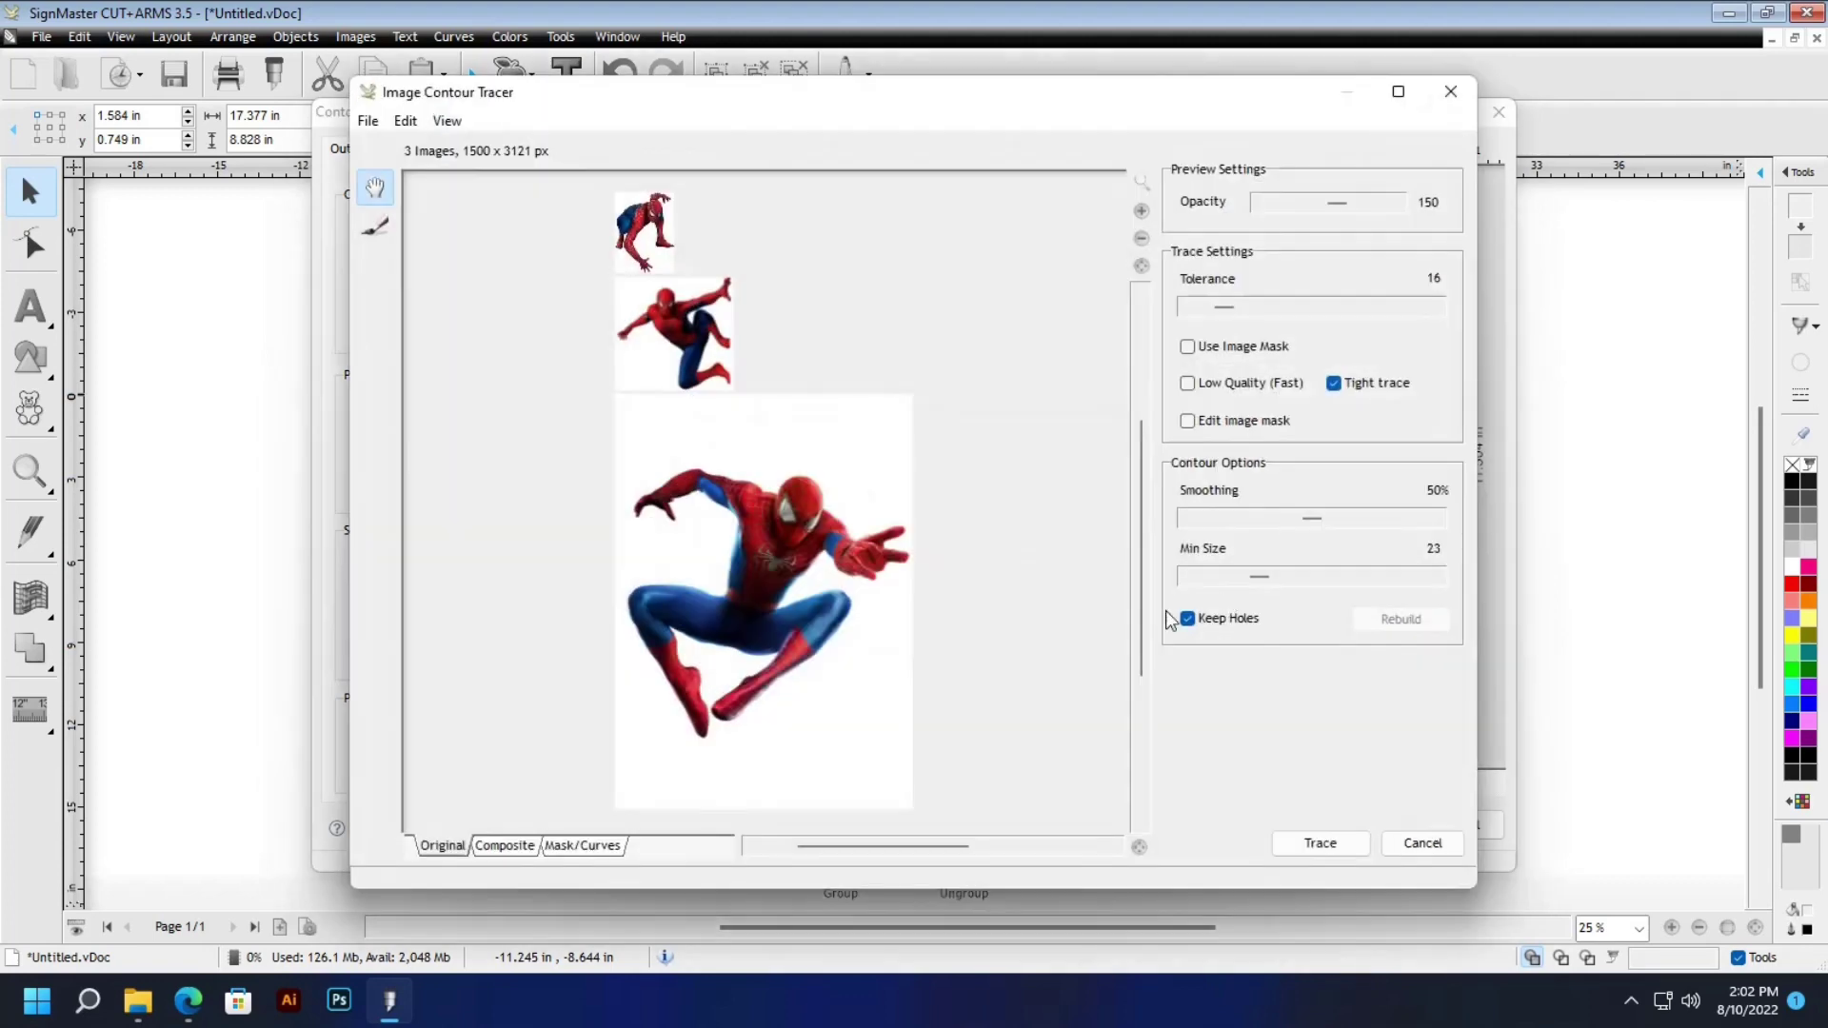
Trace the contours of the three images, turn off Keep Holes and apply the trace
click(1321, 842)
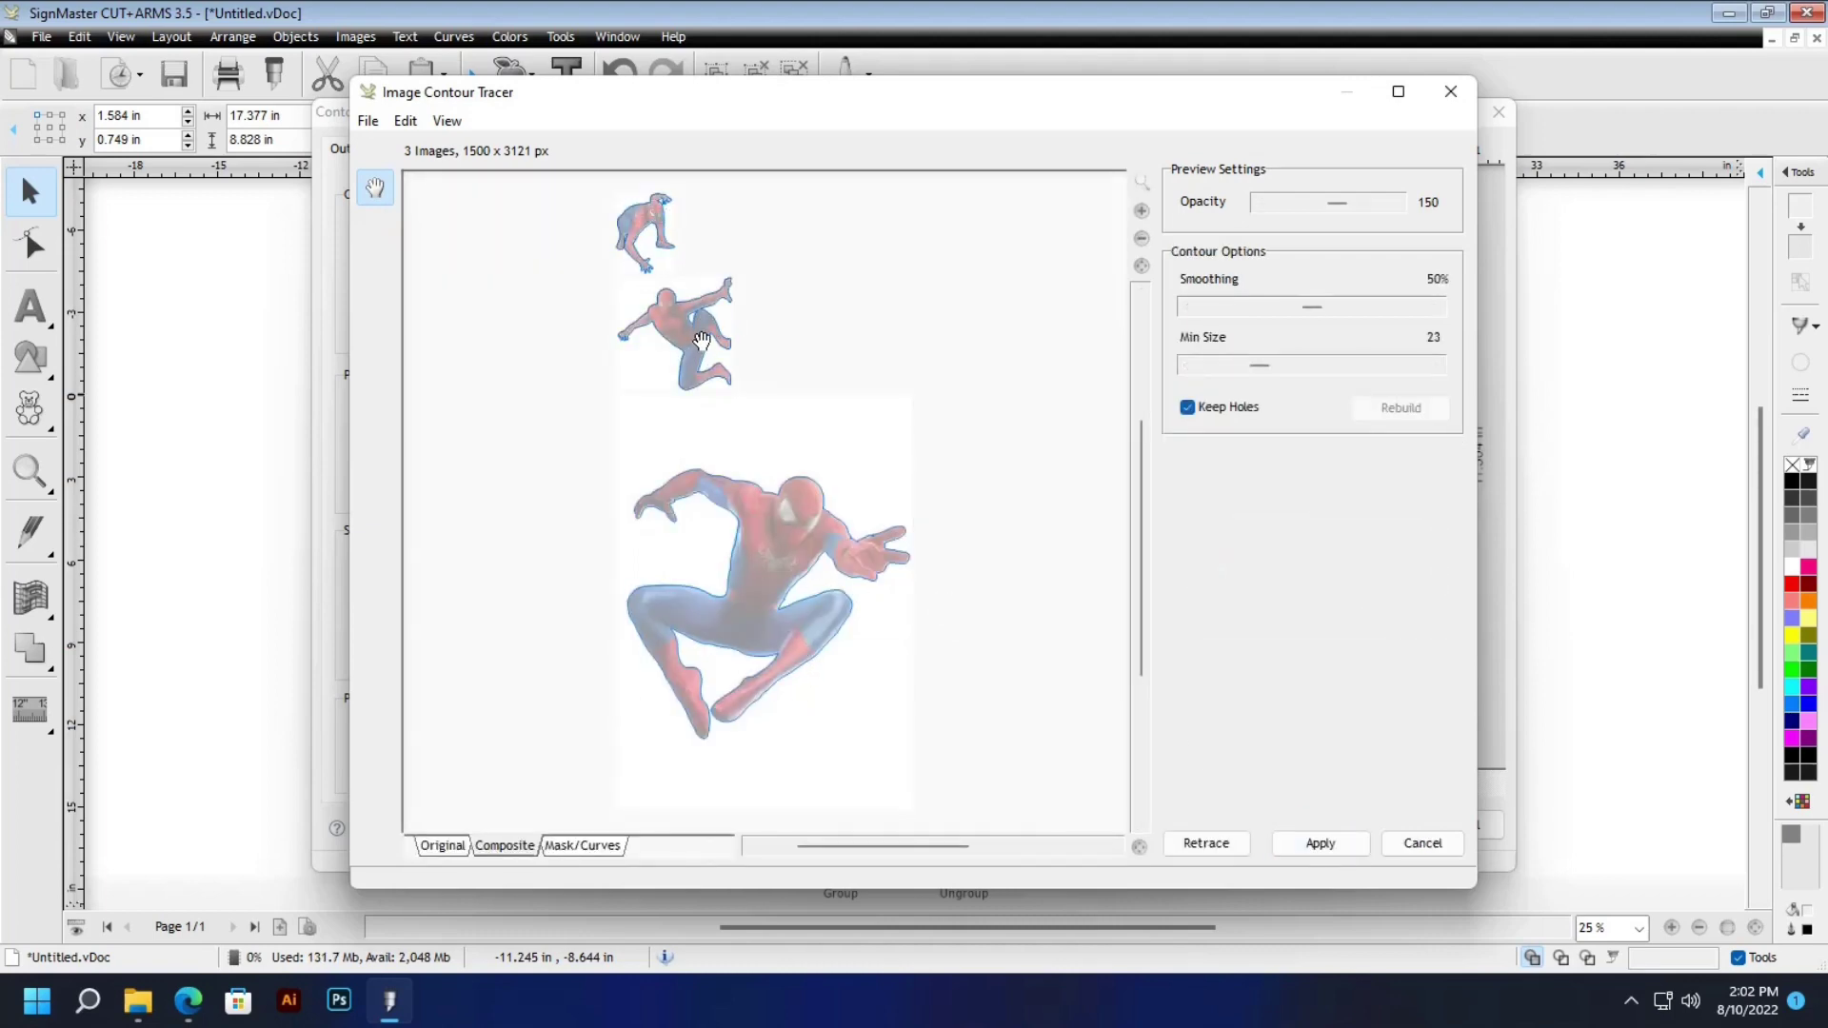
click(1187, 407)
click(1333, 848)
Set the cut contour's outline to 1.00% and accept it
click(1439, 467)
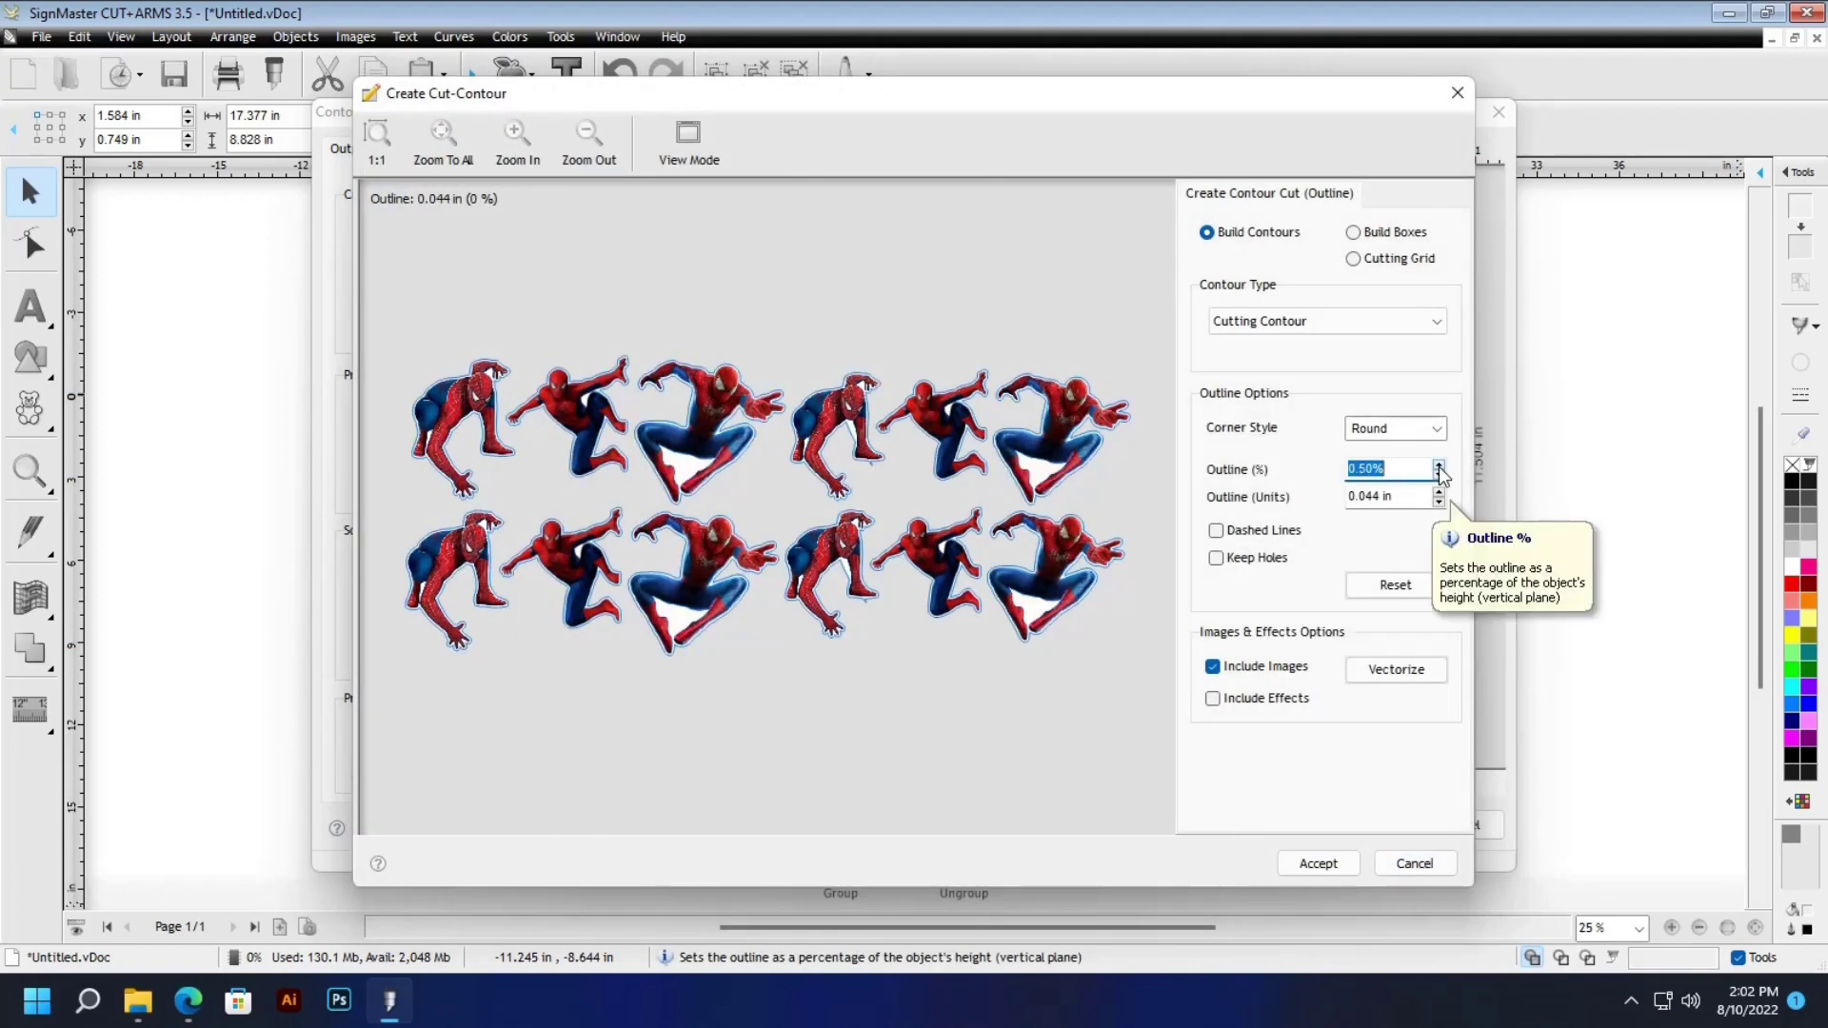
click(1440, 468)
click(1439, 468)
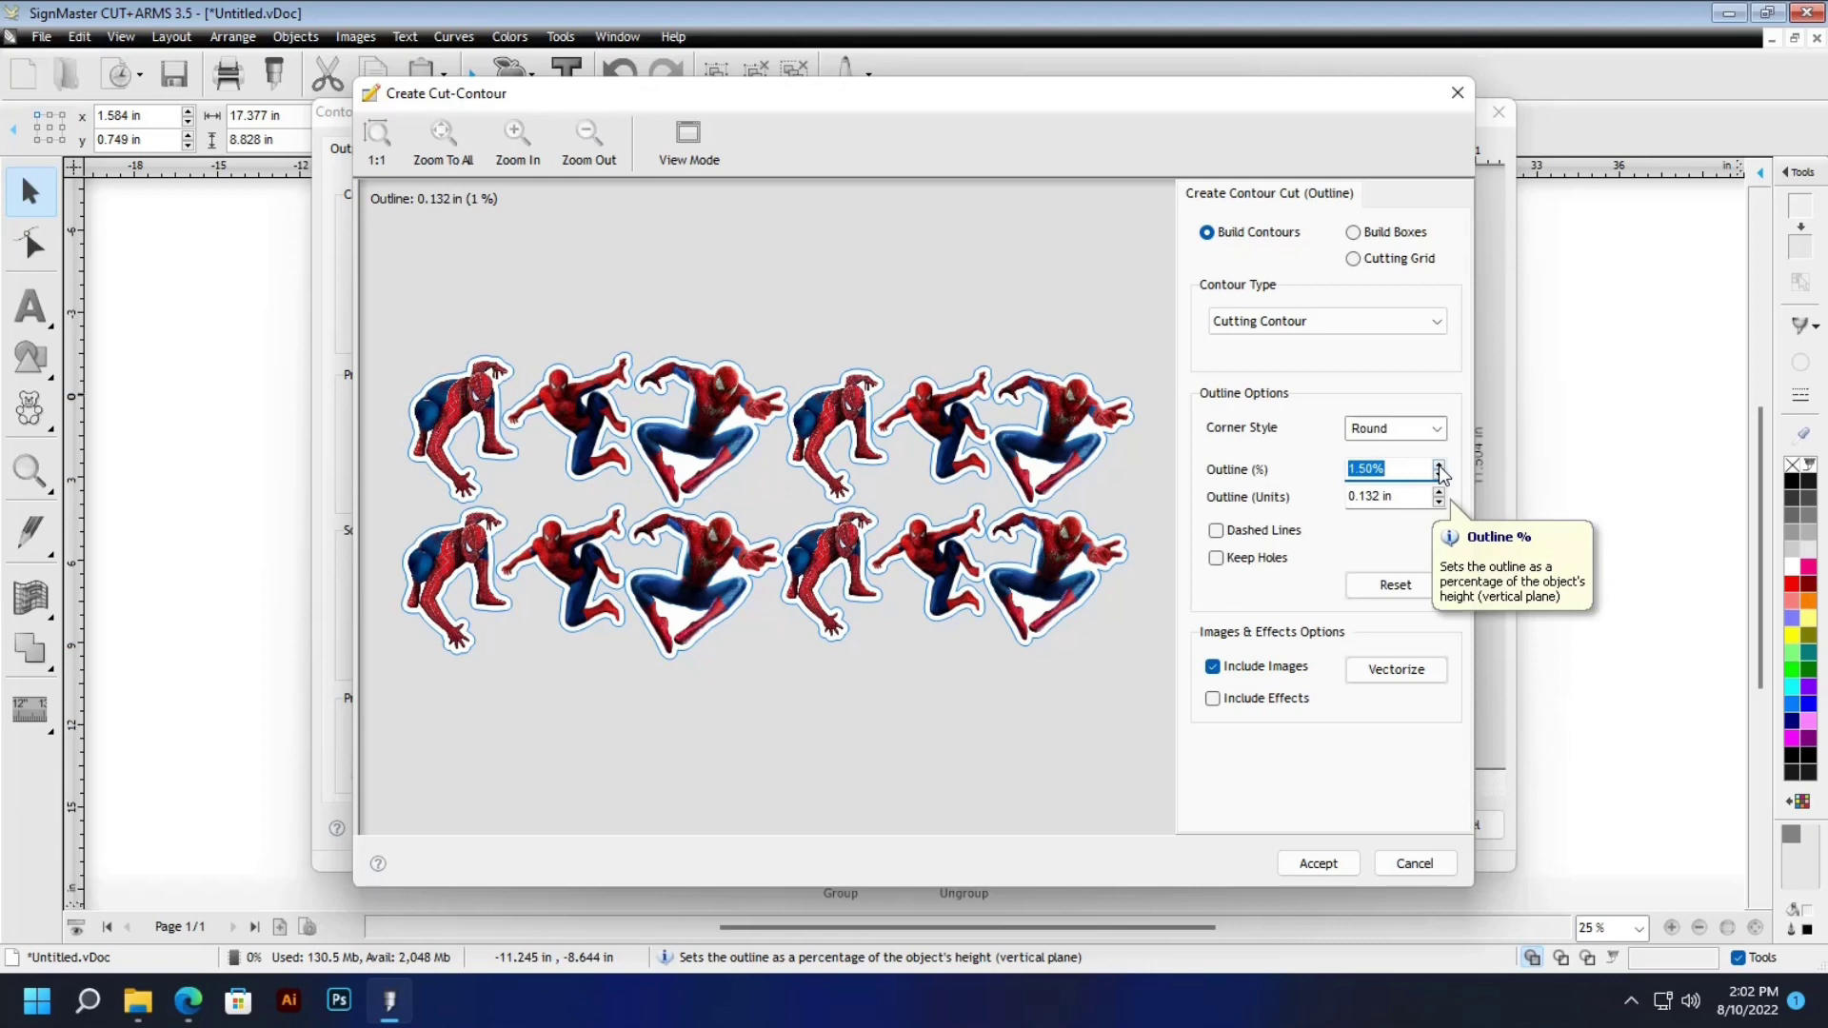
click(1439, 476)
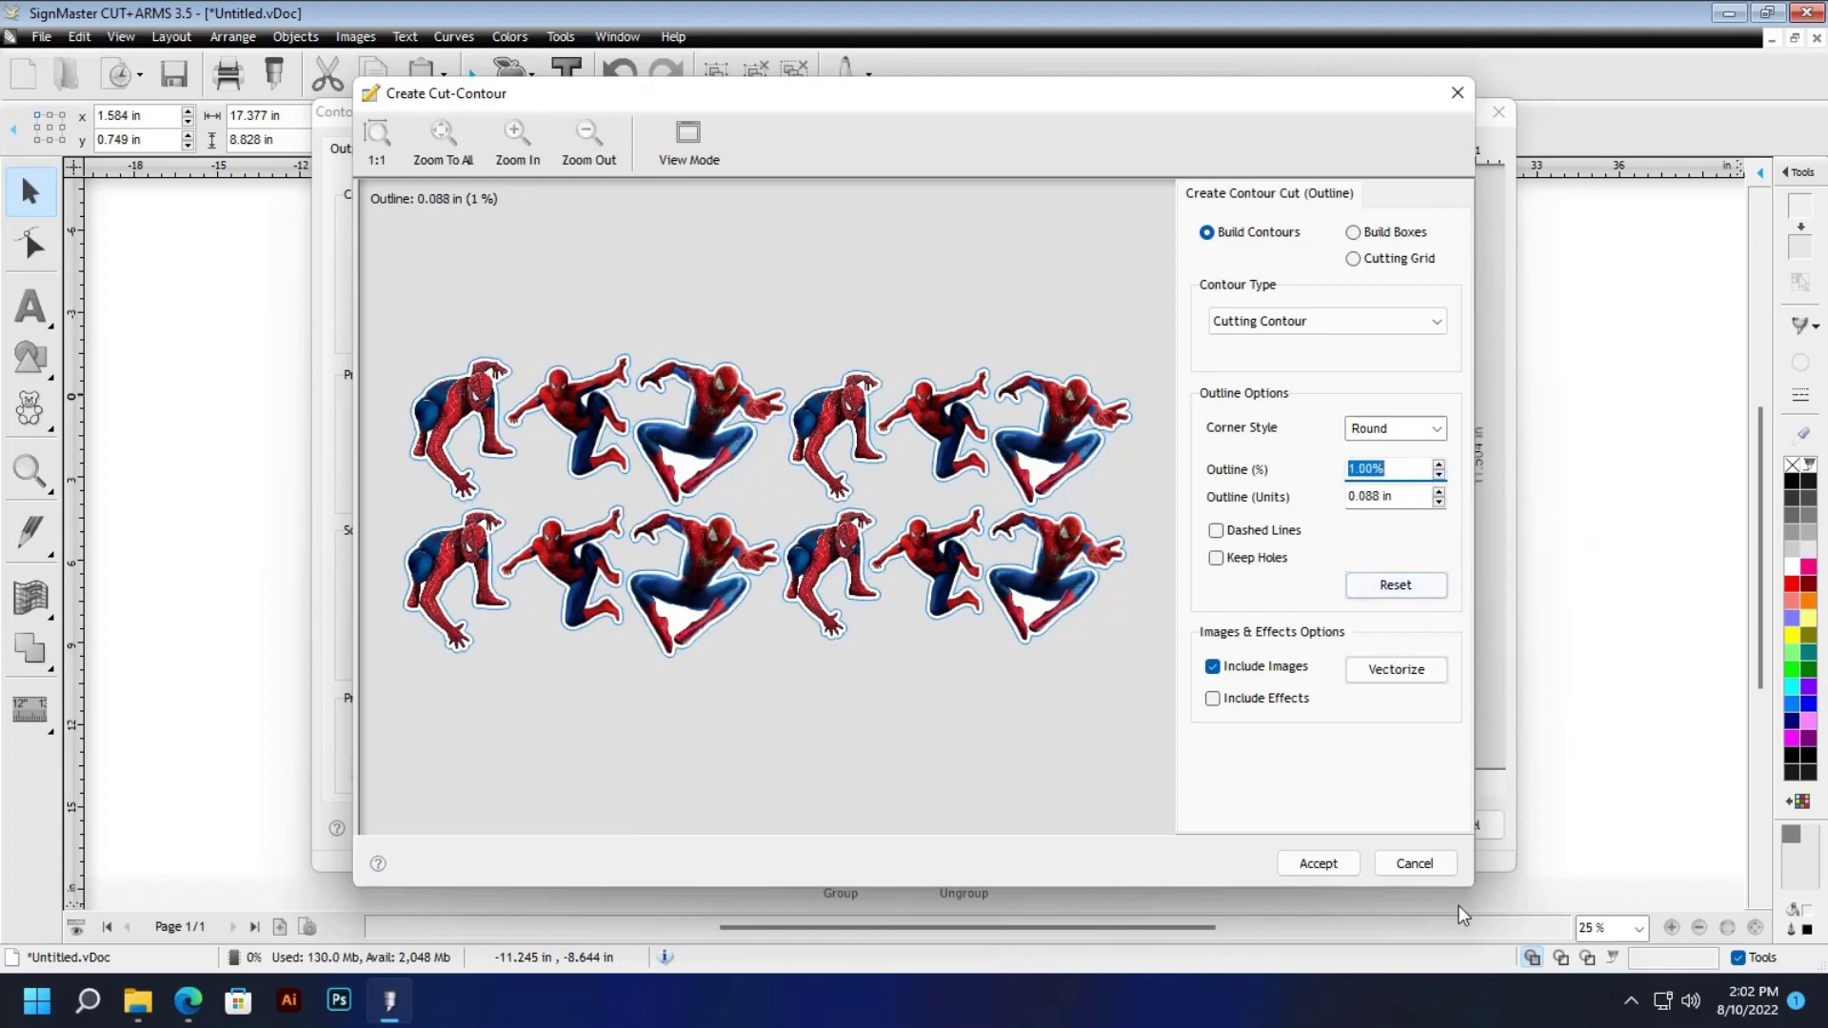
click(1317, 864)
Save the print PDF as spiderman on the JOBS (D:) drive, view it, and put the viewer away
click(1343, 825)
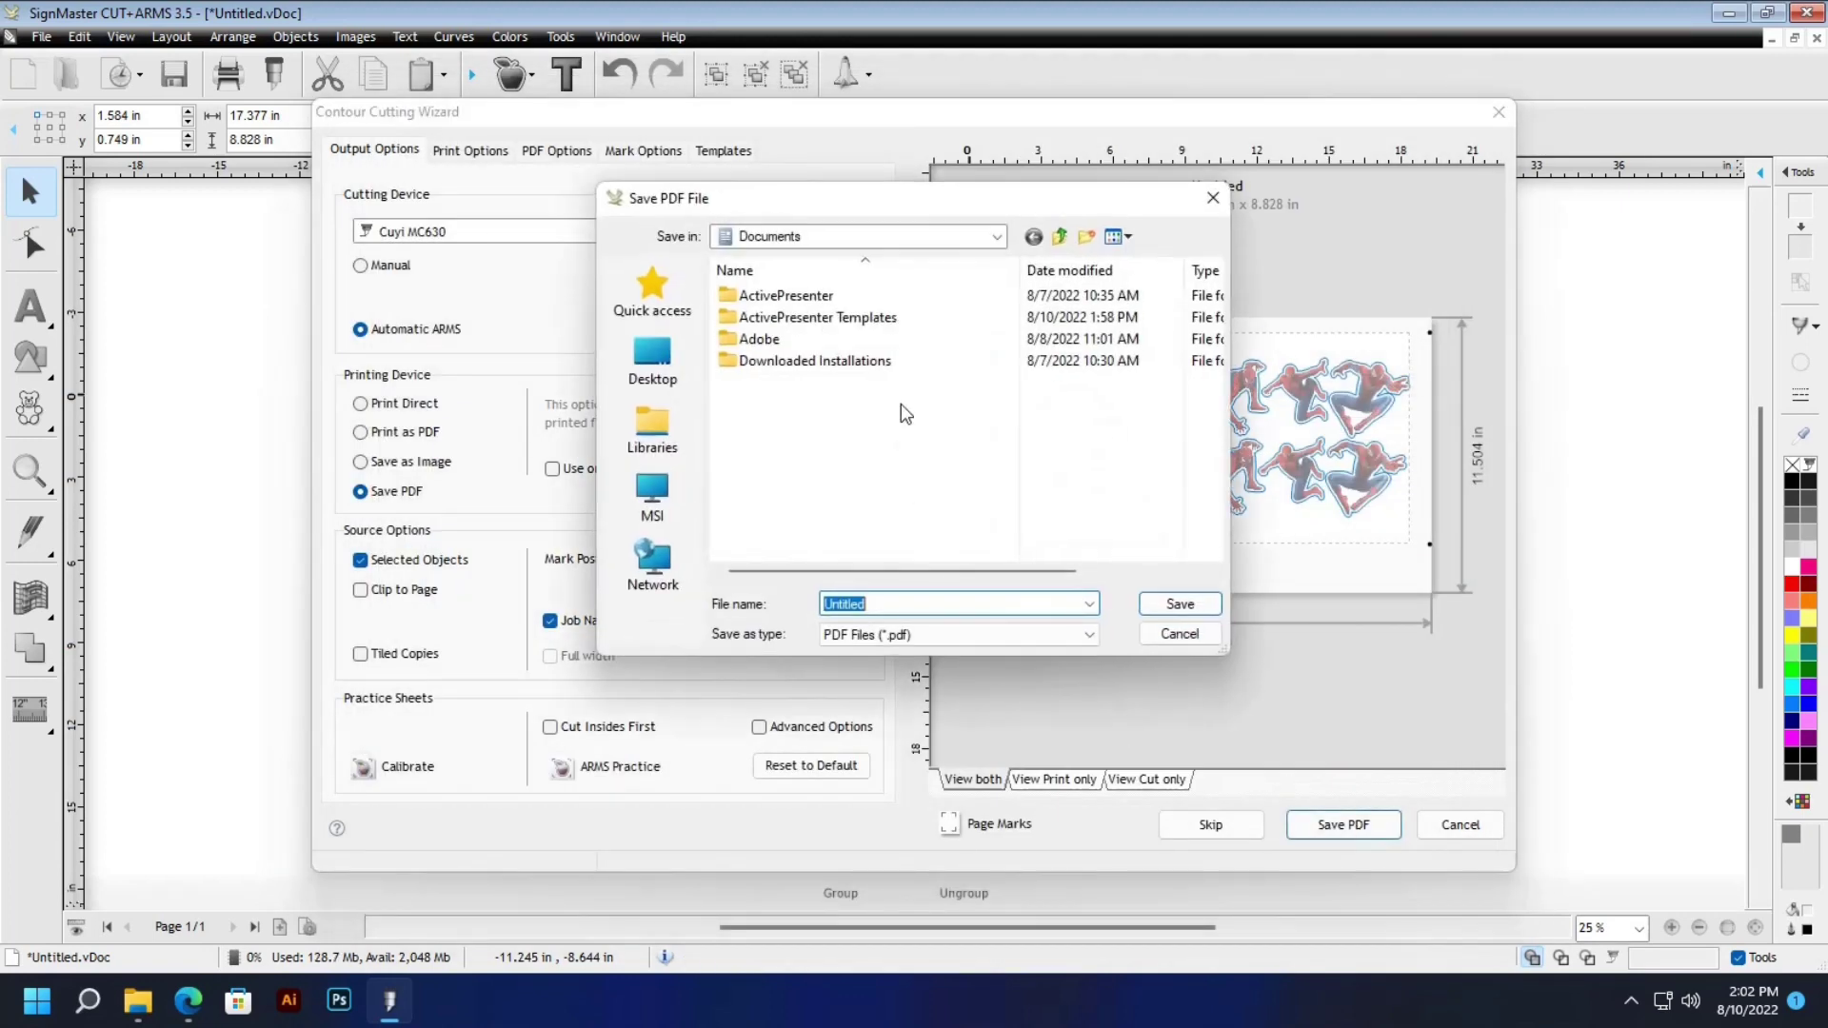
text(spiderman)
click(653, 495)
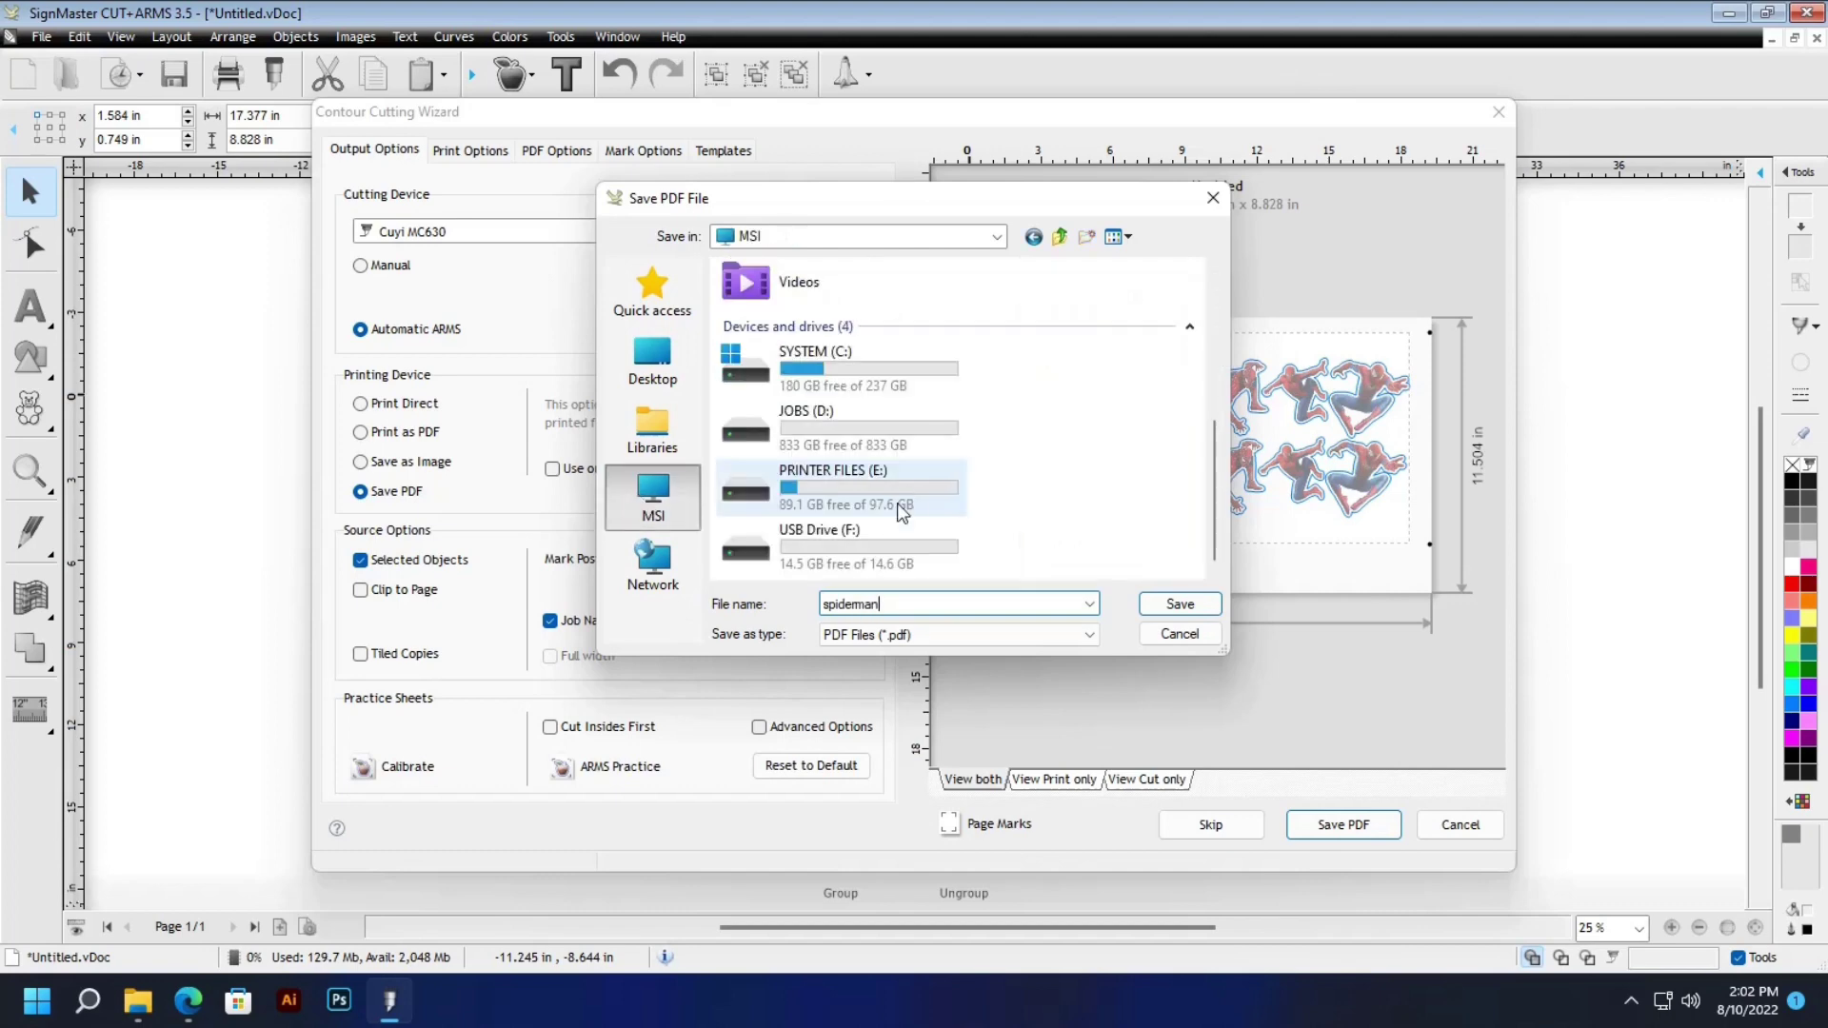
double_click(819, 429)
click(1180, 604)
click(934, 714)
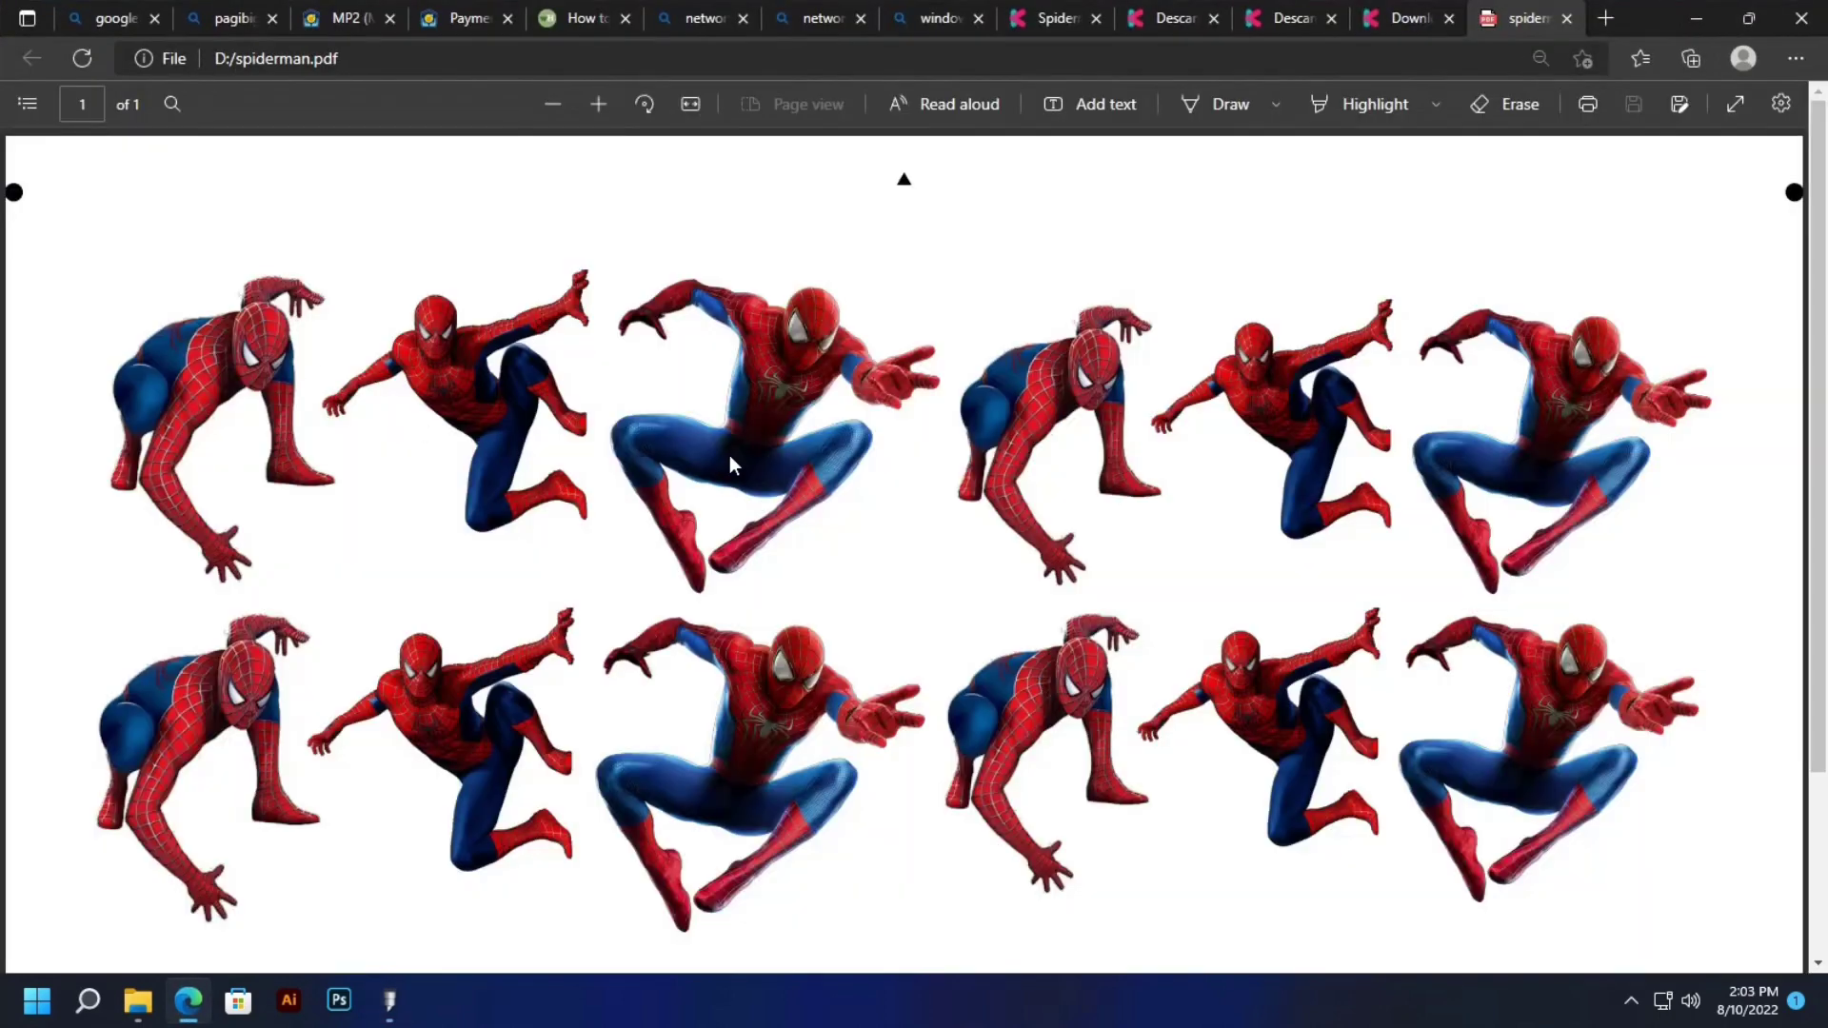
click(1696, 18)
In File Explorer, copy the spiderman PDF from JOBS (D:) to USB Drive (F:)
click(138, 999)
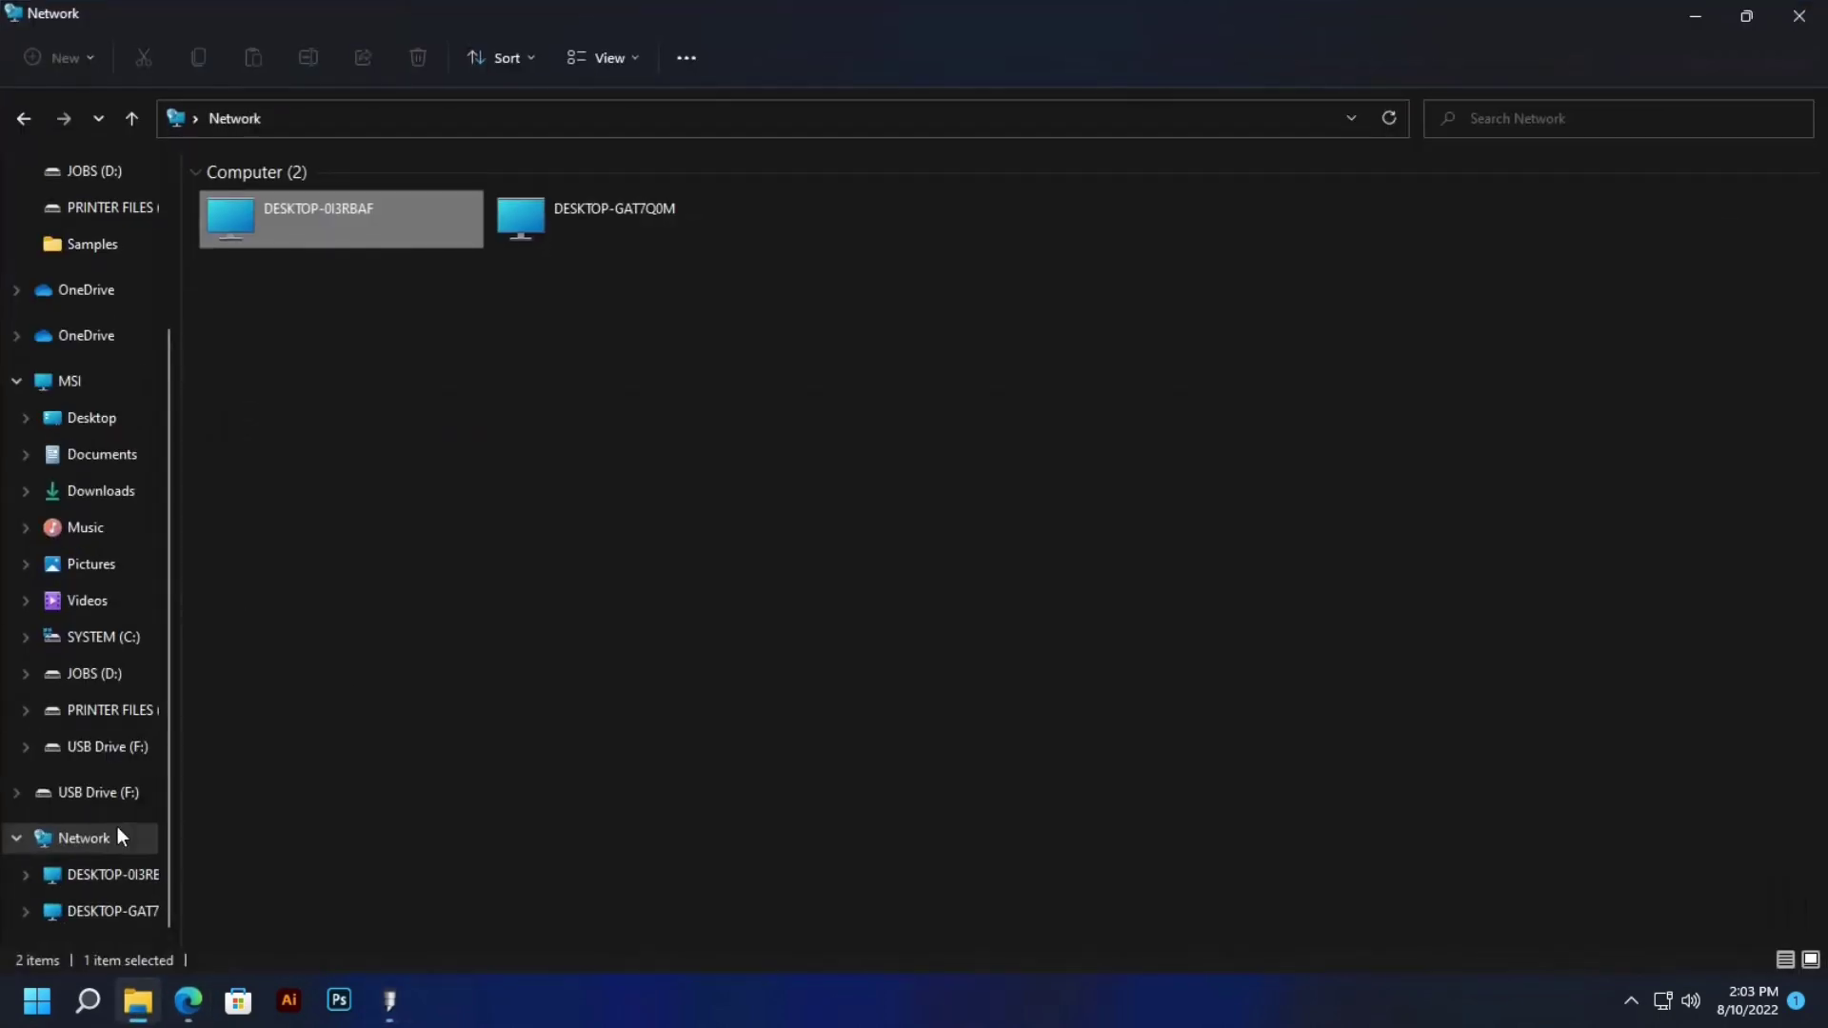
click(106, 676)
click(240, 226)
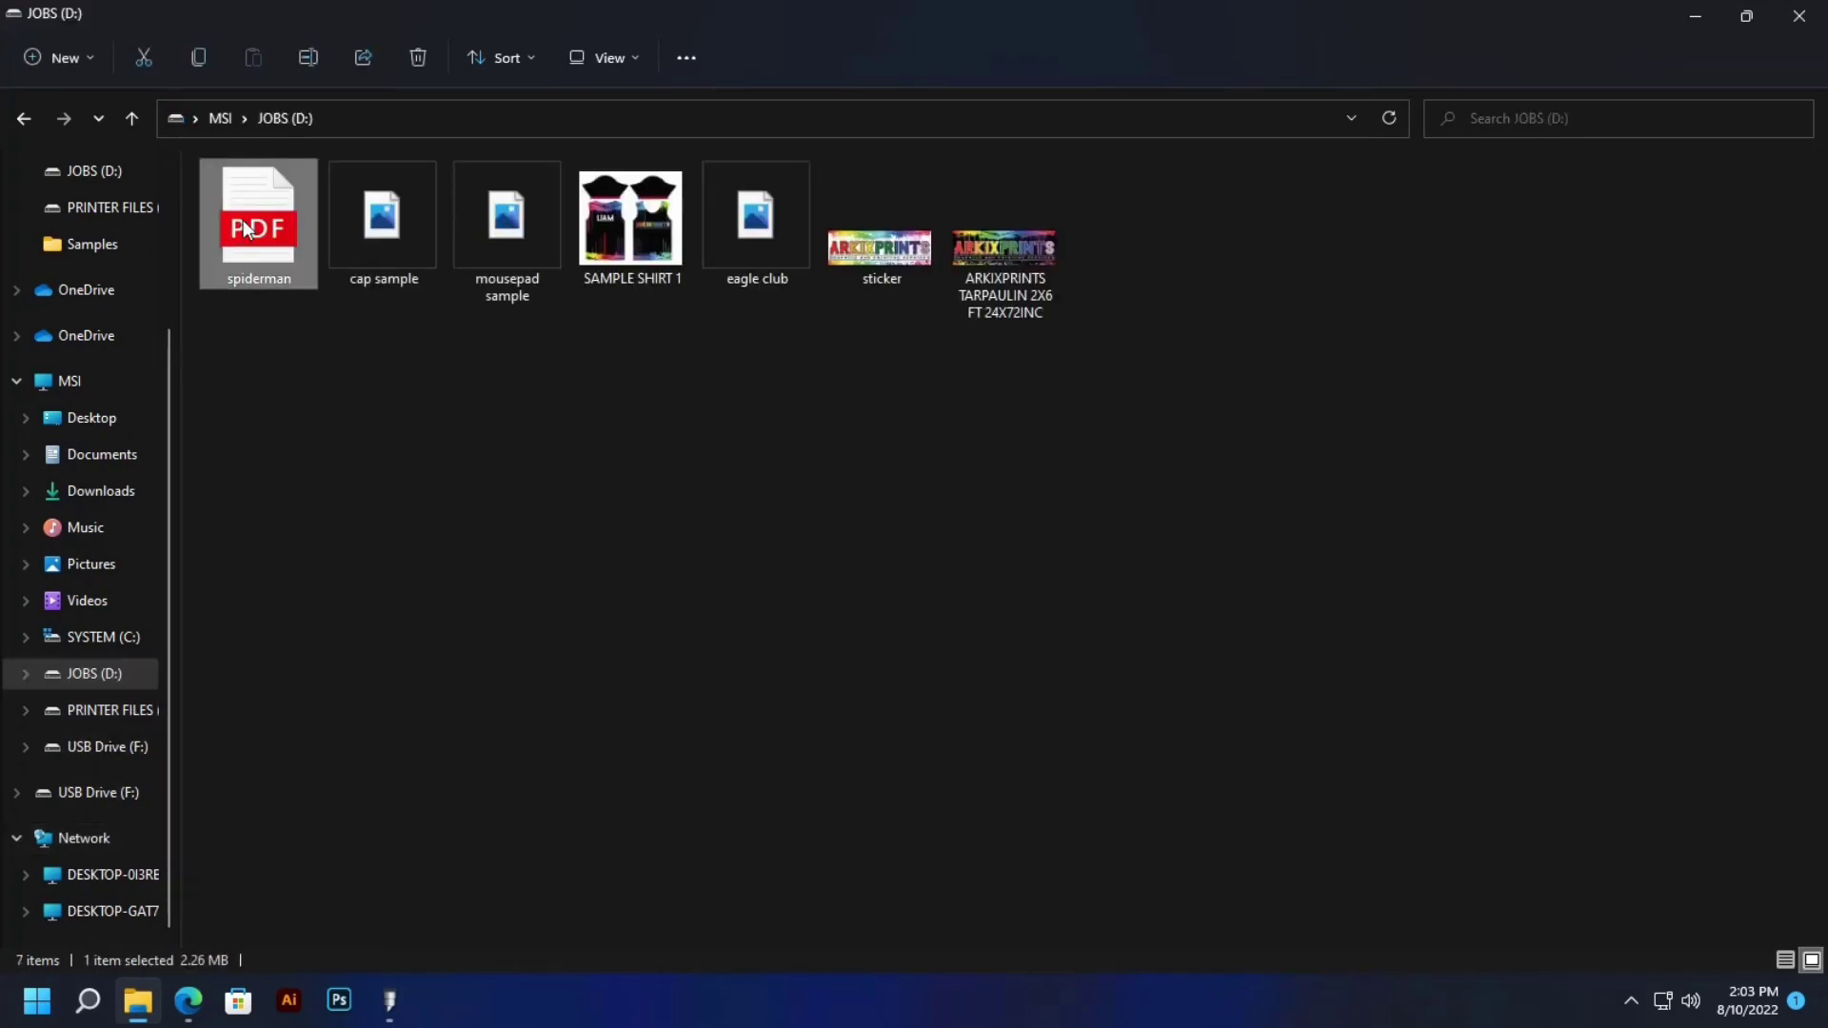
key(ctrl+c)
click(98, 790)
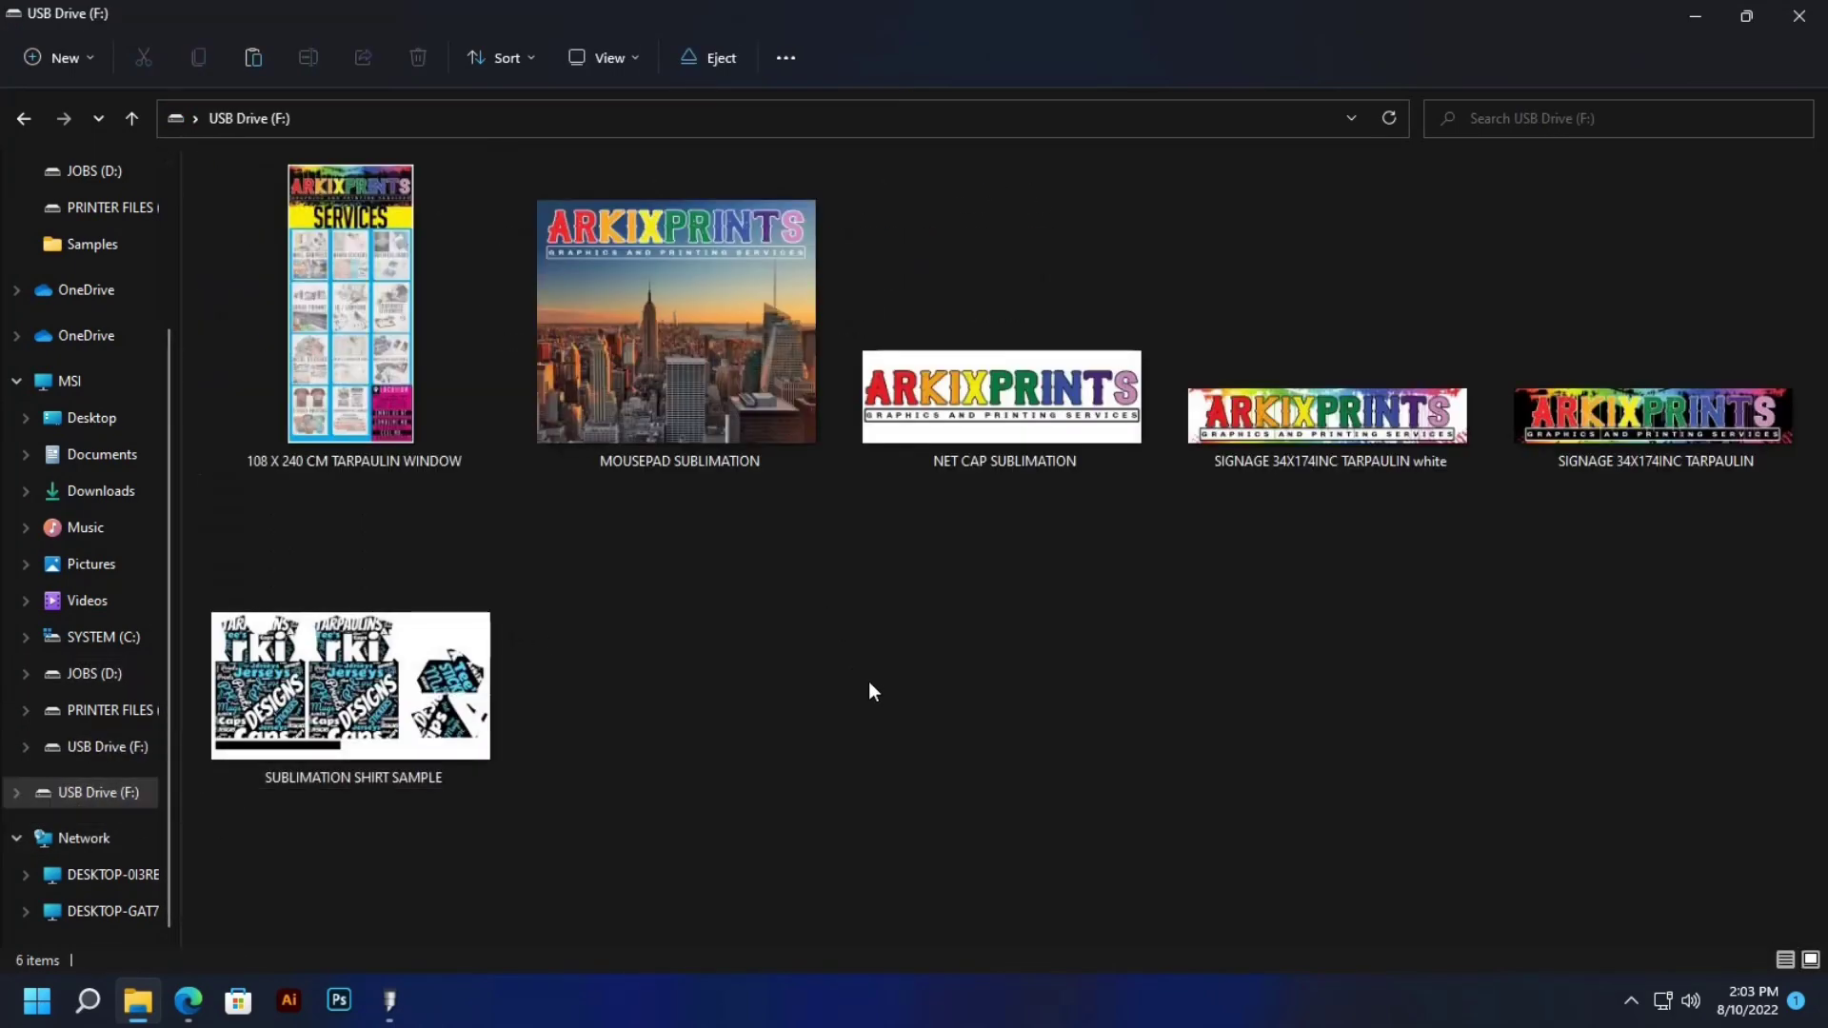
key(ctrl+v)
Safely eject the USB drive
click(1631, 1000)
click(1624, 936)
click(1573, 848)
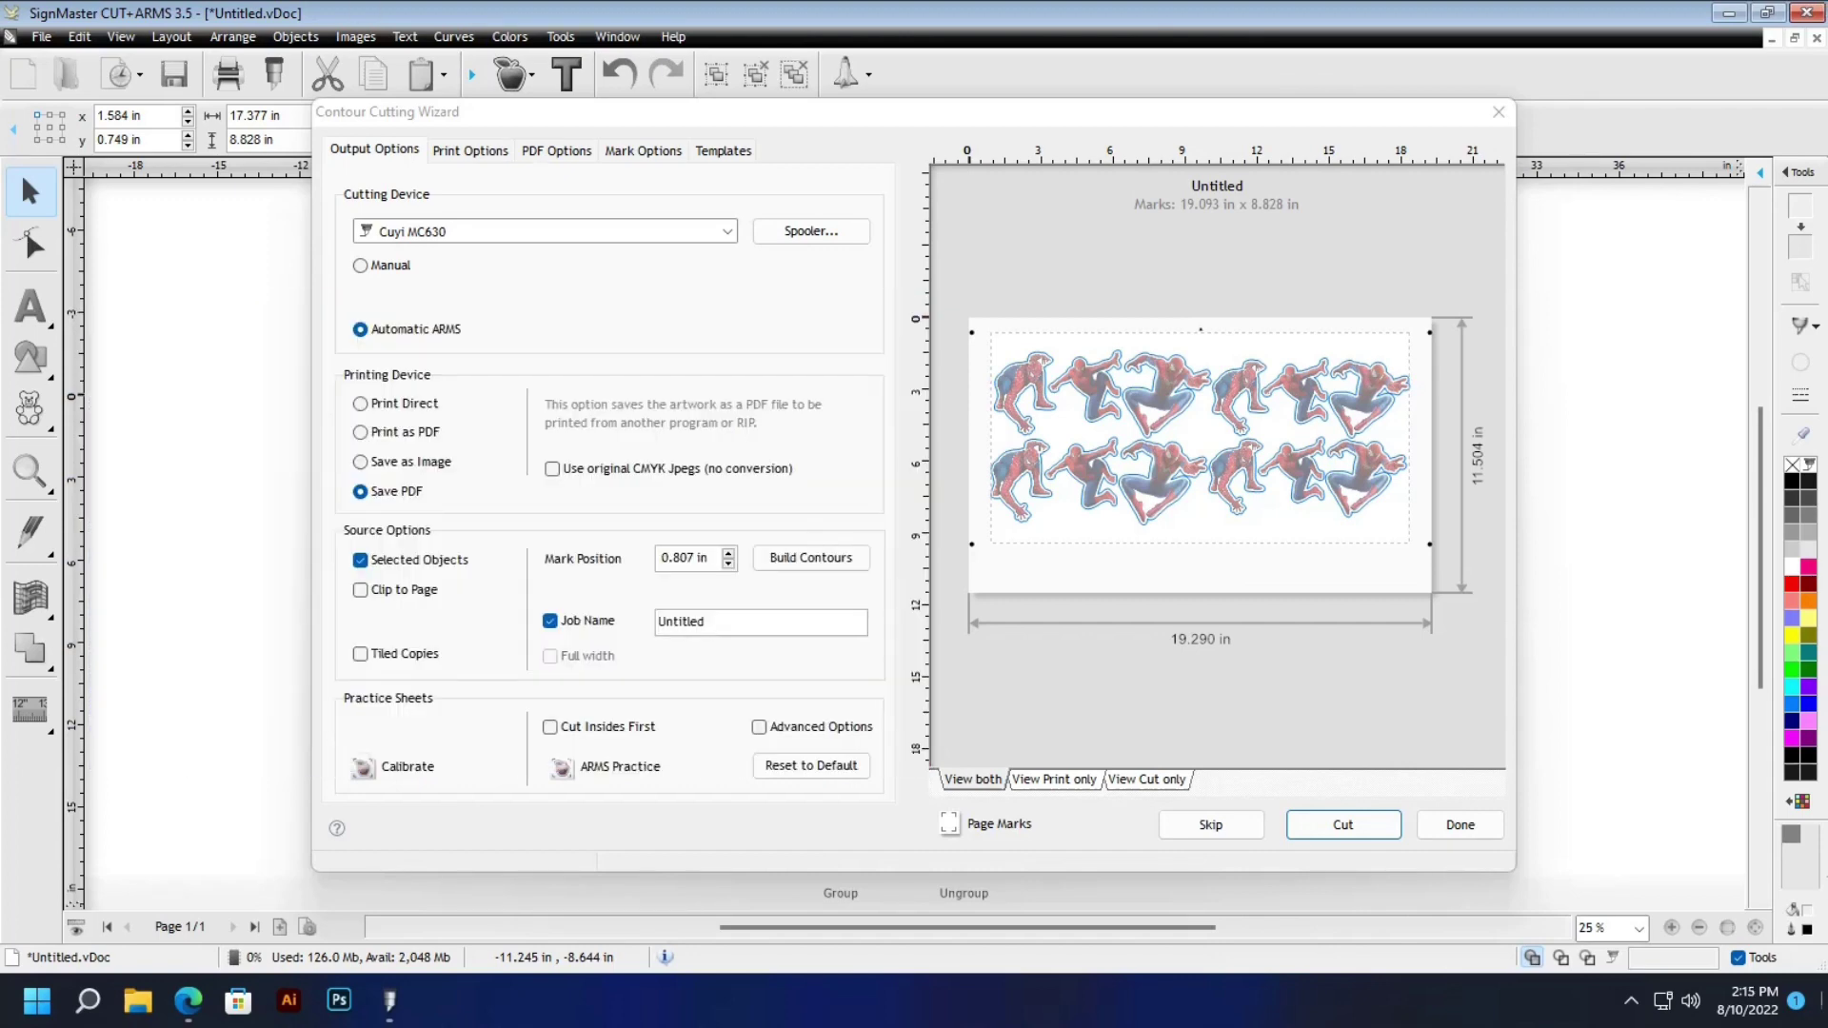
Start cutting the contour job on the Cuyi MC630, continuing past the cutter origin positioning prompt
click(1340, 832)
click(1341, 832)
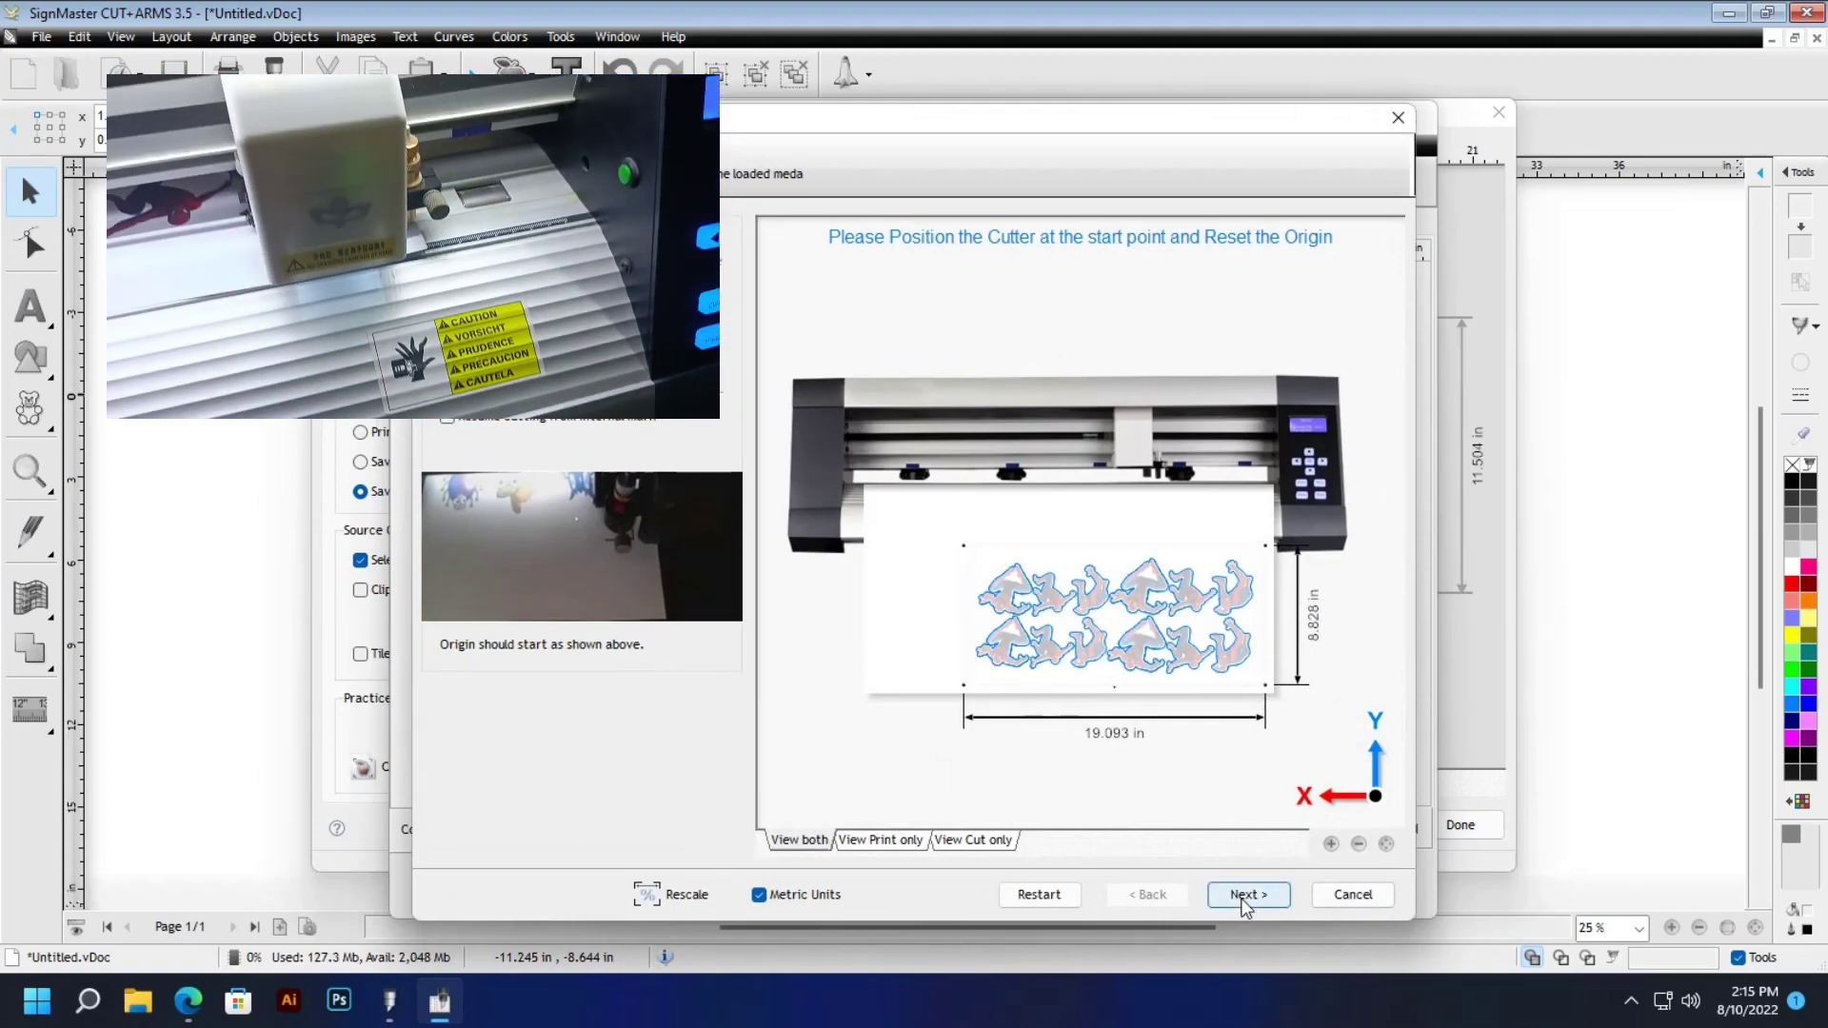
click(1241, 896)
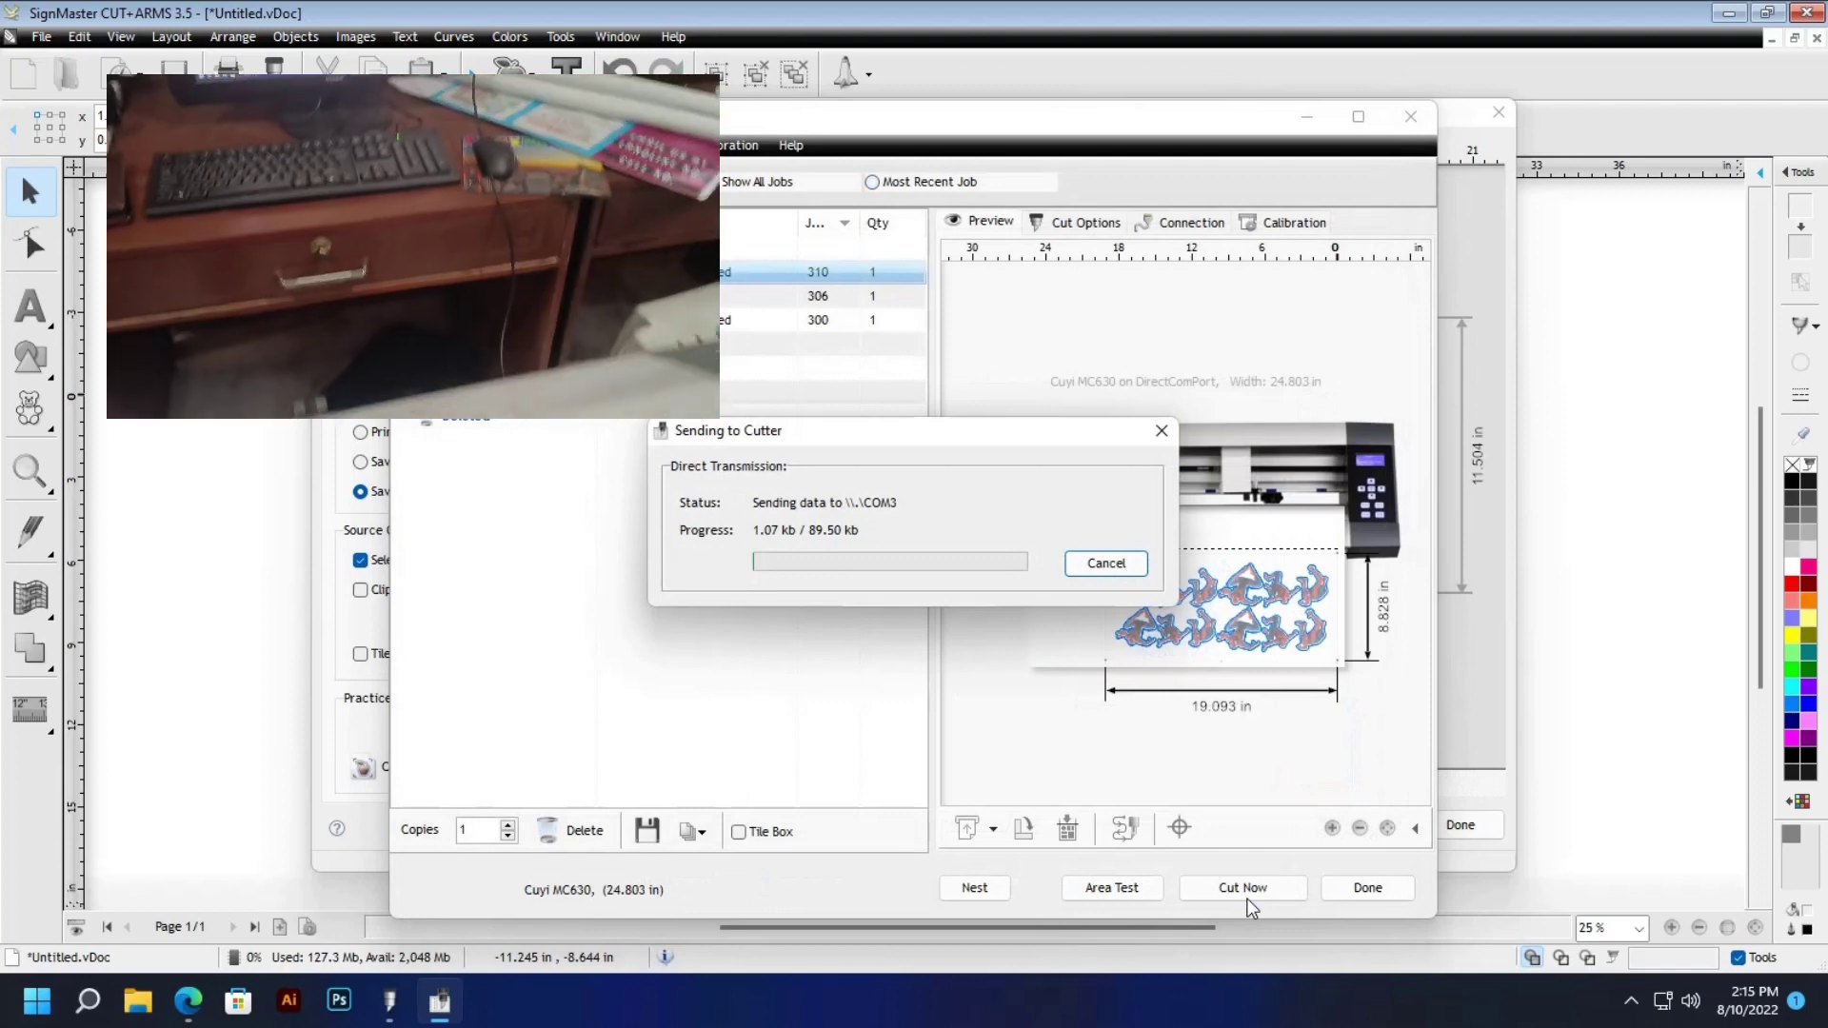